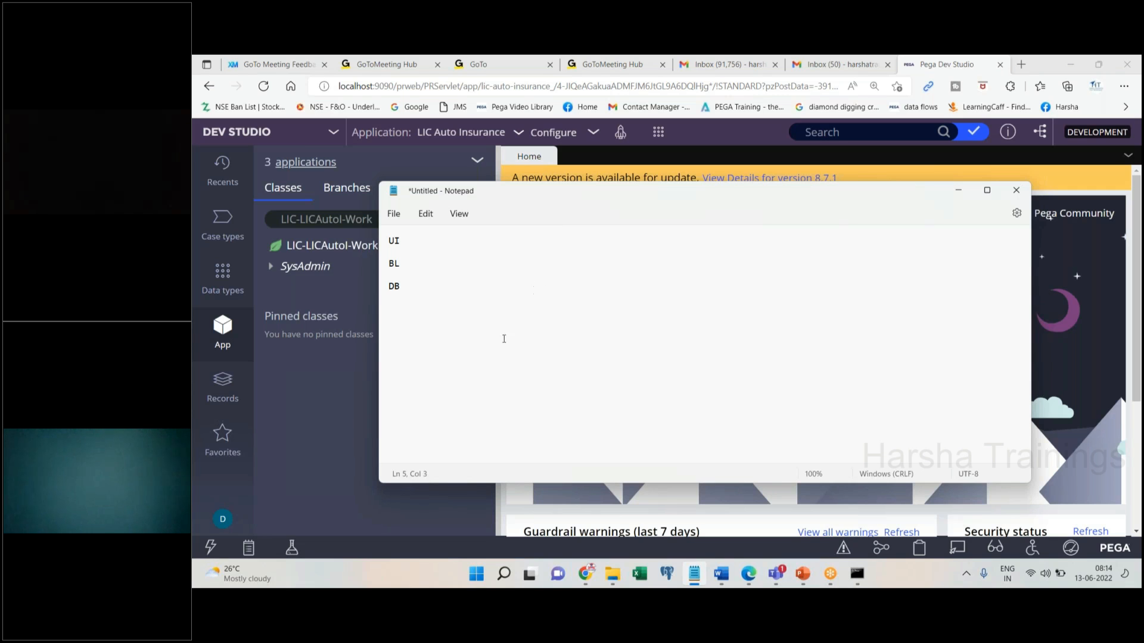
# Switch away from the UI/BL/DB notes back to the Pega Dev Studio home page
pyautogui.hotkey('alt', 'Tab')
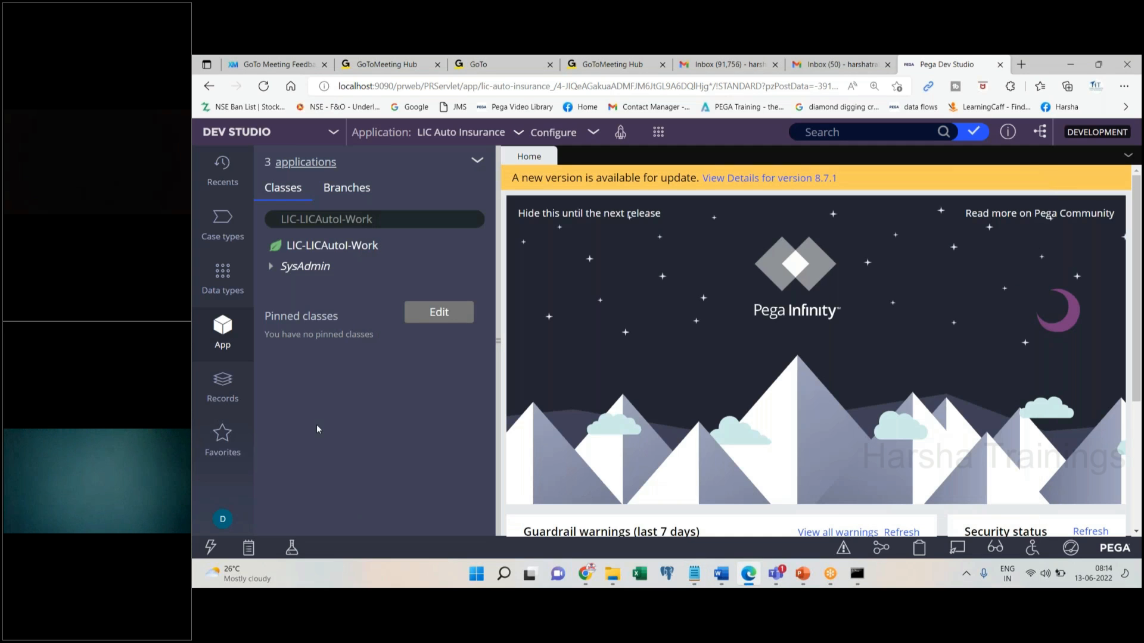
# Log off Dev Studio and attempt to log in with the operator user name and password
pyautogui.click(222, 518)
pyautogui.click(241, 500)
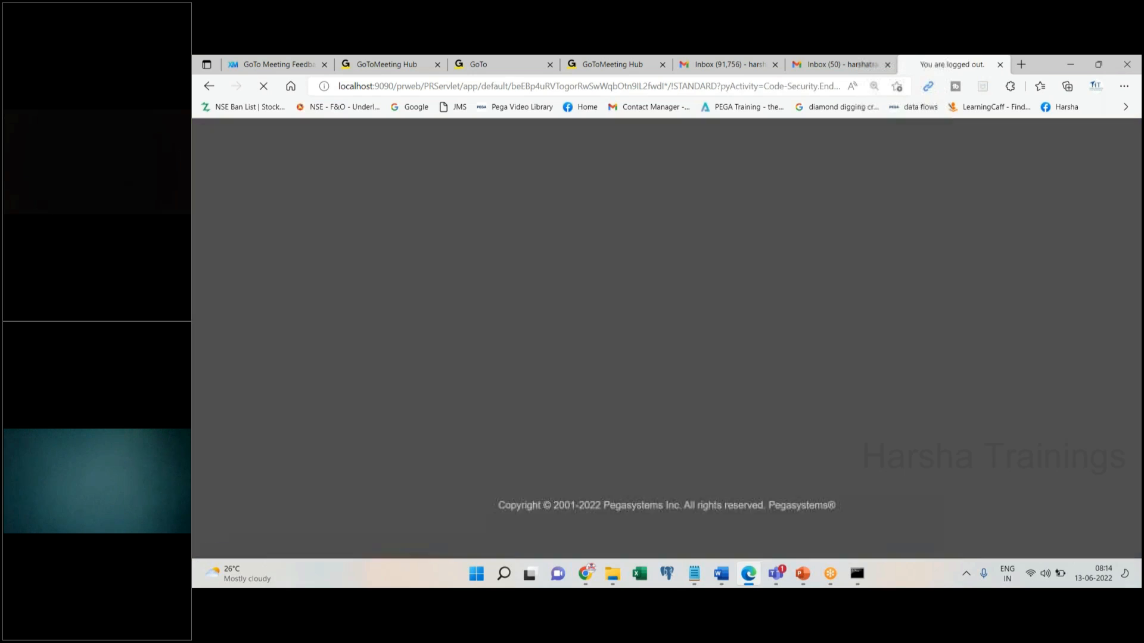
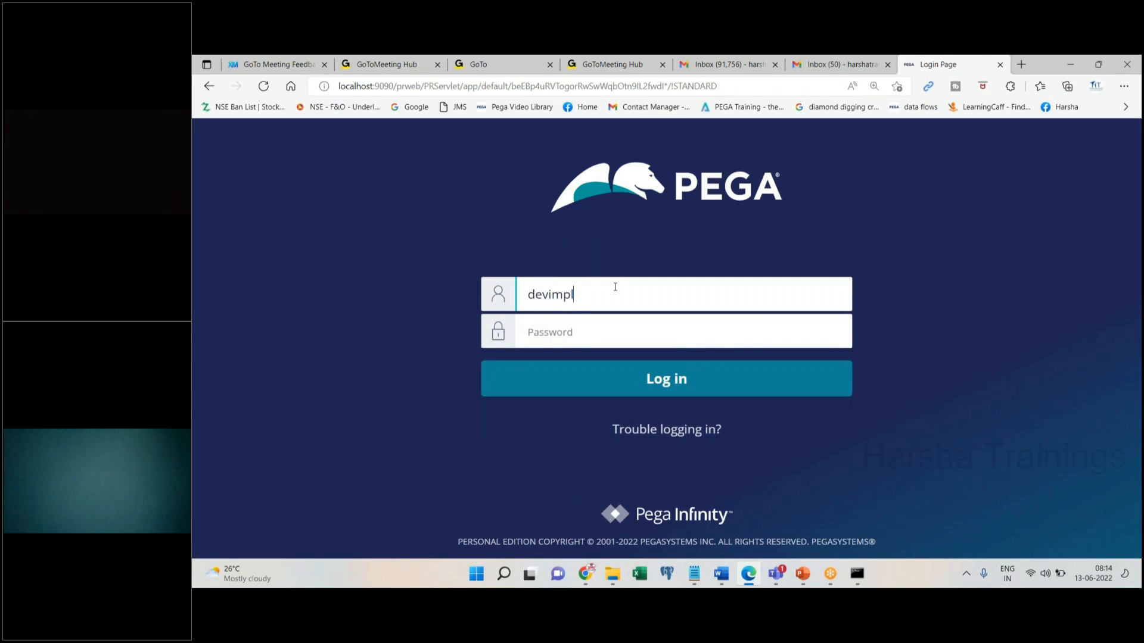
pyautogui.press('Tab')
pyautogui.write('rules')
pyautogui.press('Return')
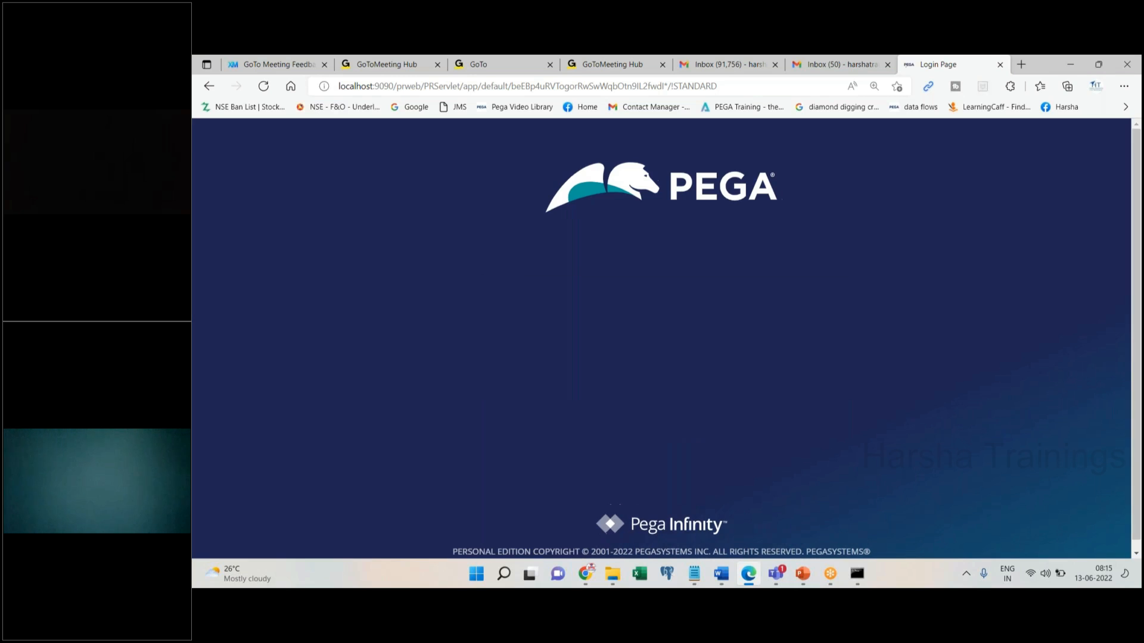
# Replace the user name's domain part with 'lic', re-enter the password, and log in
pyautogui.hotkey('ctrl', 'a')
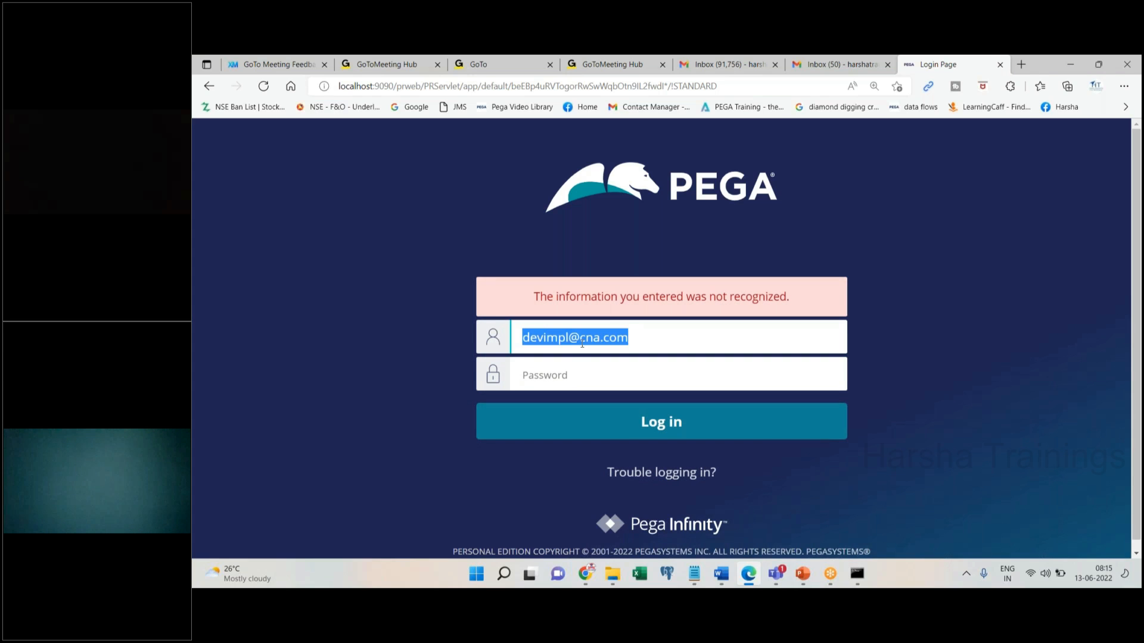
pyautogui.moveTo(579, 337); pyautogui.dragTo(598, 336)
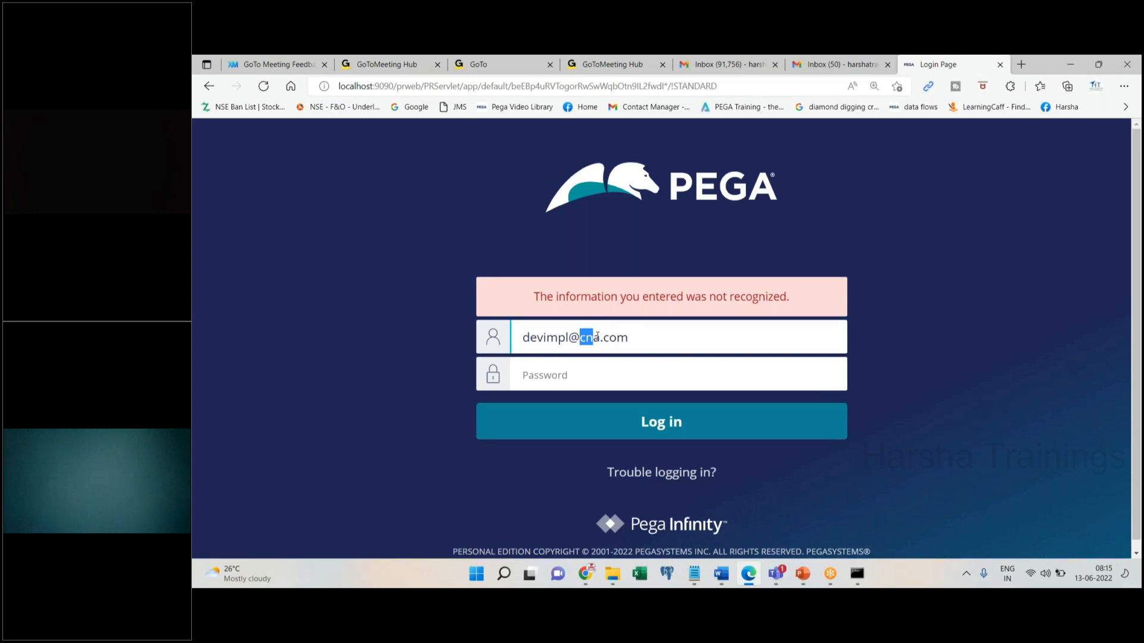
pyautogui.write('lic')
pyautogui.press('Tab')
pyautogui.write('rules')
pyautogui.press('Return')
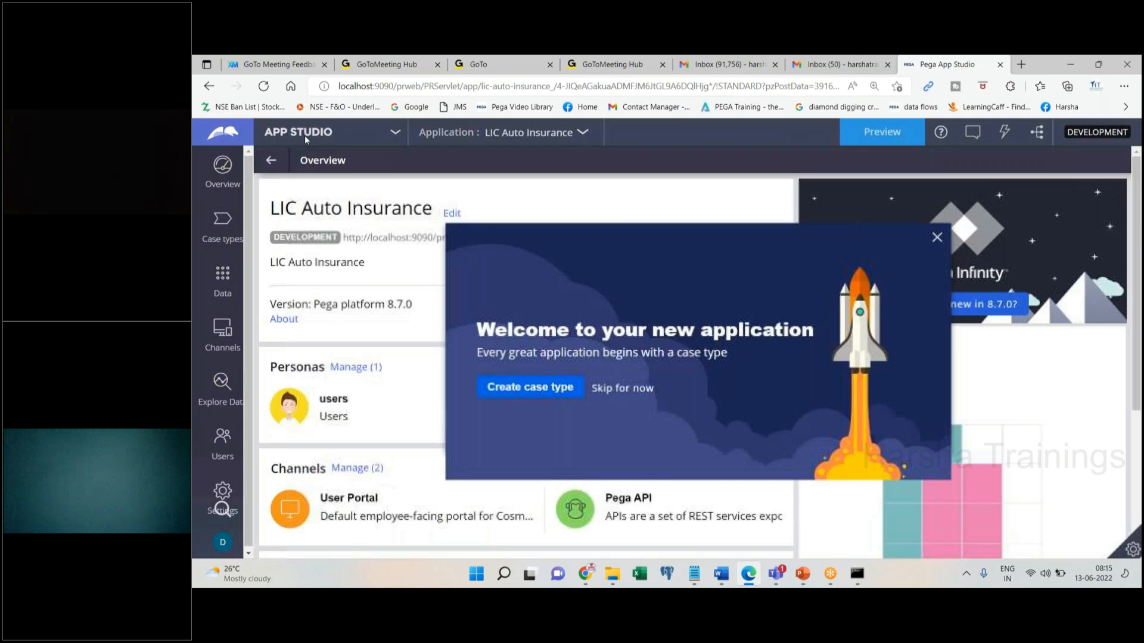
# Switch from App Studio to Dev Studio using the studio switcher
pyautogui.click(305, 134)
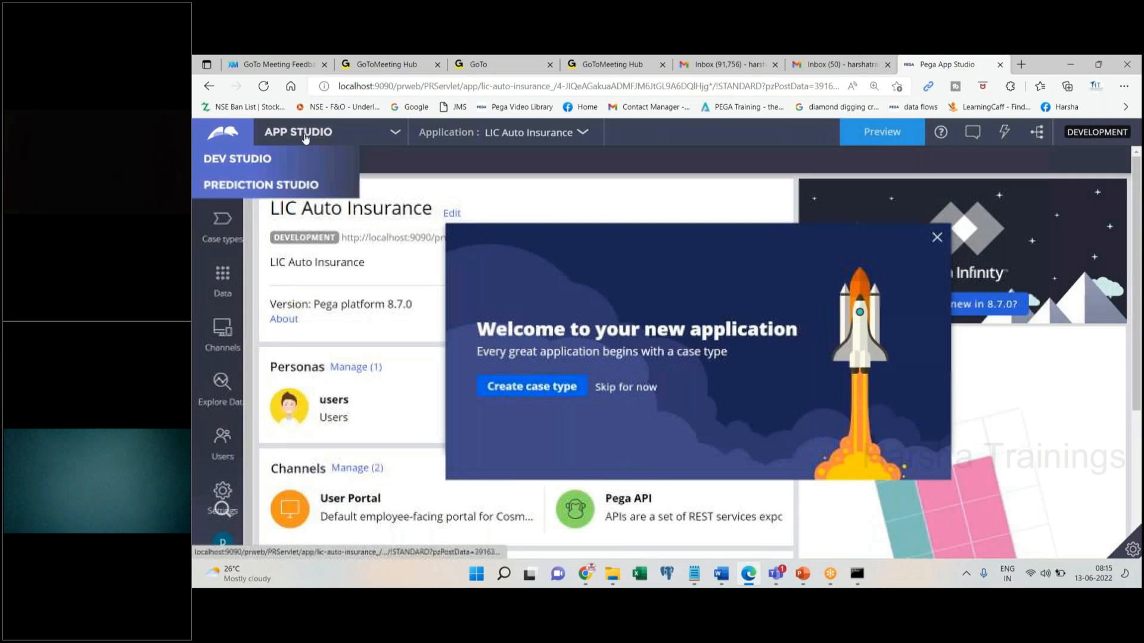
pyautogui.click(305, 139)
pyautogui.click(261, 182)
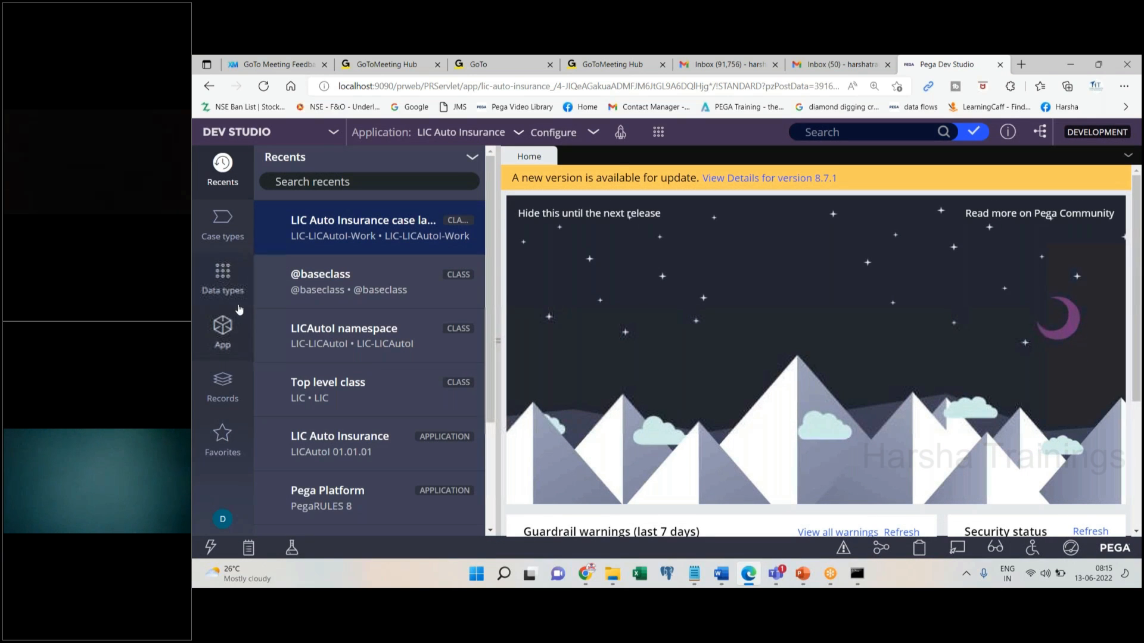
# Expand and select the LIC-LICAutoI-Work class, bringing up its actions menu
pyautogui.click(340, 245)
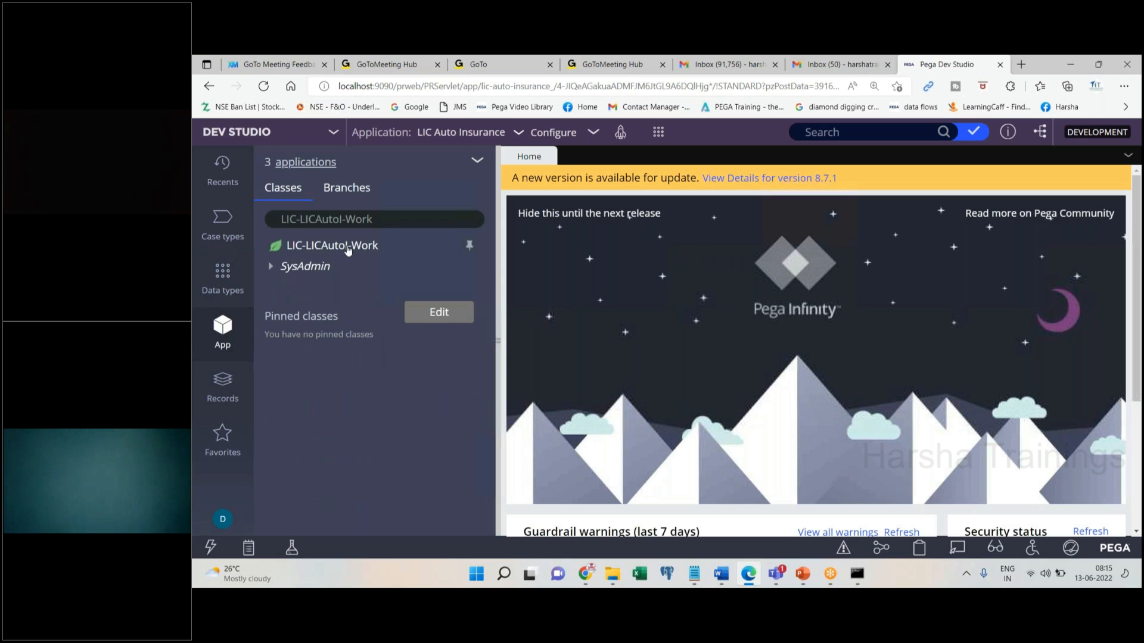
pyautogui.click(351, 248)
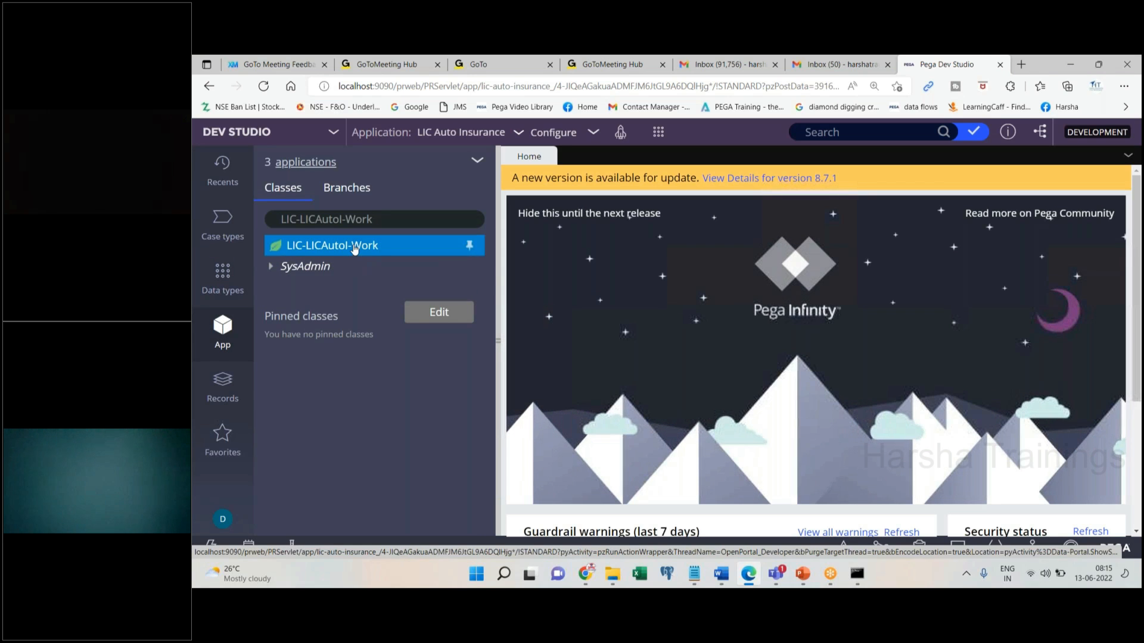
pyautogui.rightClick(356, 248)
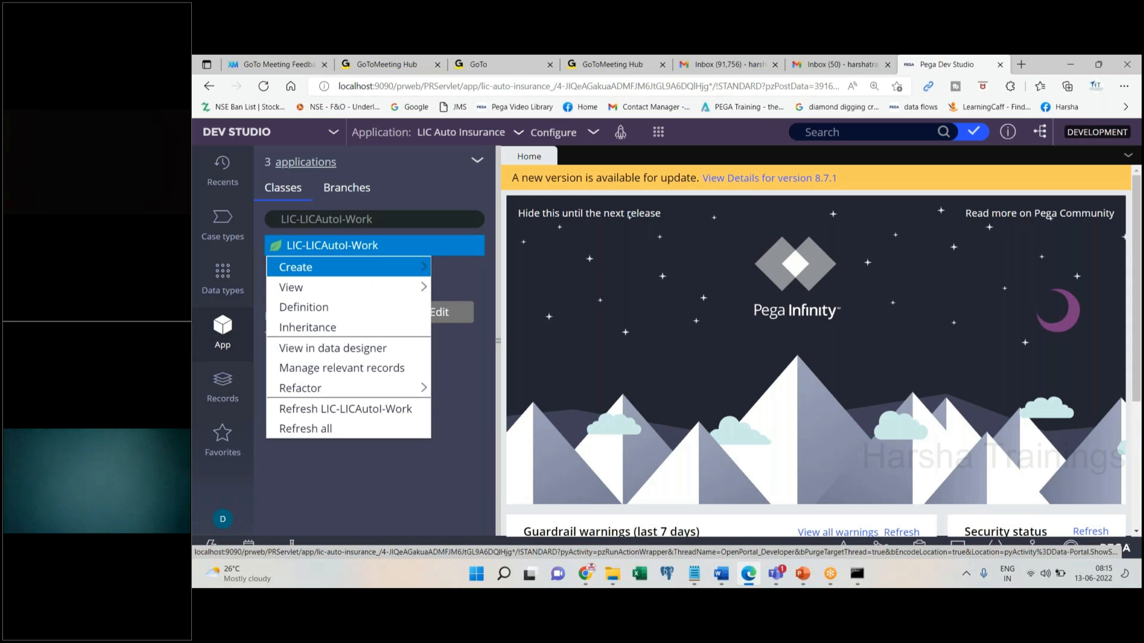
# In the notes, undo the accidental overwrite so the UI, BL, DB lines remain
pyautogui.click(694, 573)
pyautogui.hotkey('ctrl', 'a')
pyautogui.write('c1ass')
pyautogui.hotkey('ctrl', 'z')
pyautogui.press('Right')
# Below DB, type 'Class Insruance Inherits from Otherclass' with a braced body and nested PSVM block
pyautogui.press('Return')
pyautogui.write('Class  ')
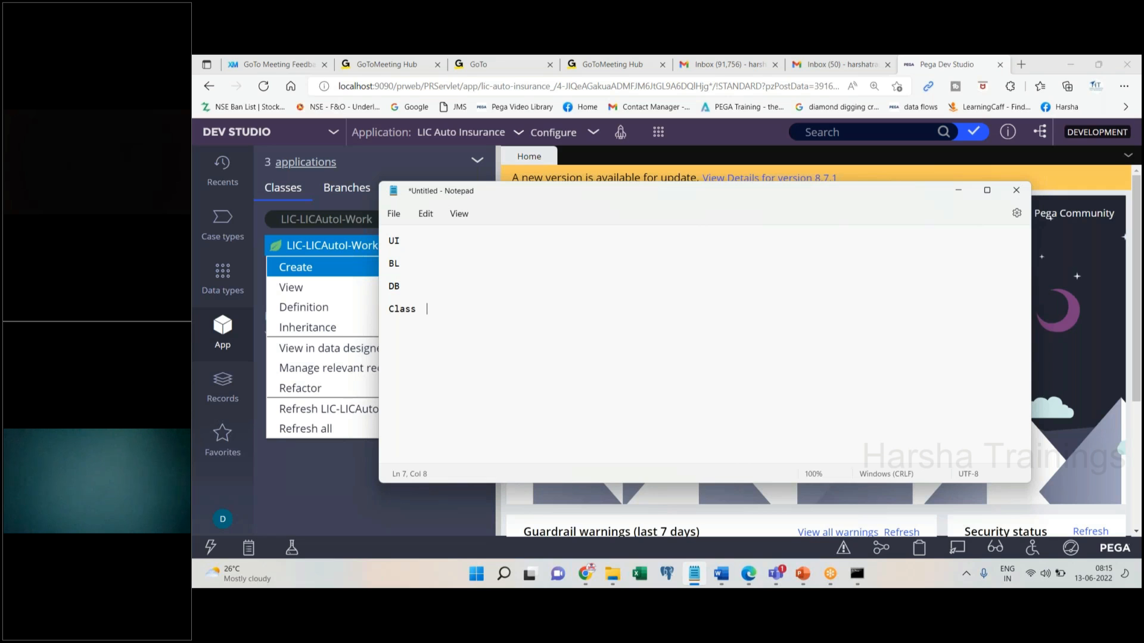
pyautogui.write('Insruance Inherits from Otherclass')
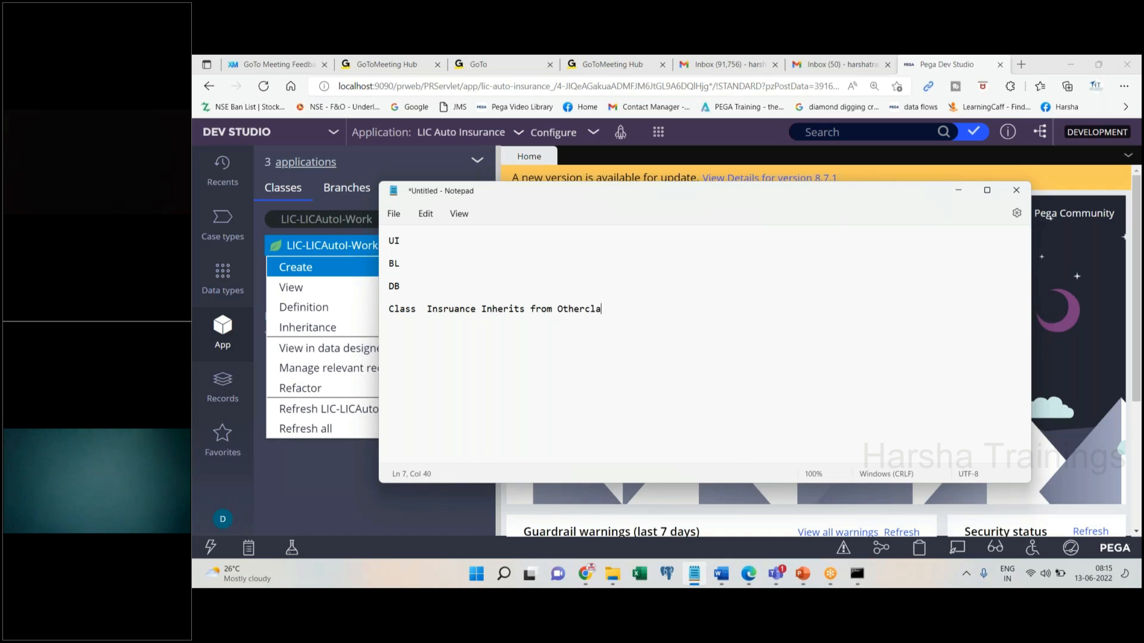
pyautogui.press('Return')
pyautogui.write('{')
pyautogui.press('Return')
pyautogui.press('Return')
pyautogui.press('Return')
pyautogui.press('Return')
pyautogui.write('}')
pyautogui.write('PSVM')
pyautogui.press('Return')
pyautogui.write('{')
pyautogui.press('Return')
pyautogui.press('Return')
pyautogui.write('}')
# Highlight the class declaration and final closing brace, then return to Dev Studio
pyautogui.moveTo(404, 324); pyautogui.dragTo(387, 308)
pyautogui.click(429, 406)
pyautogui.moveTo(428, 405); pyautogui.dragTo(379, 400)
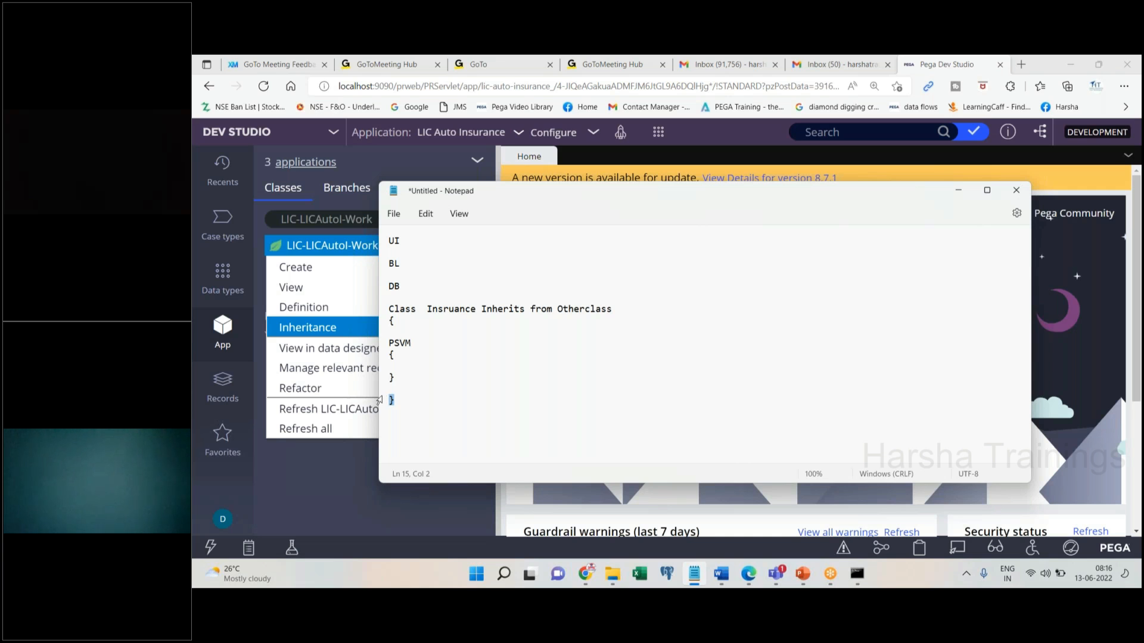
pyautogui.click(685, 165)
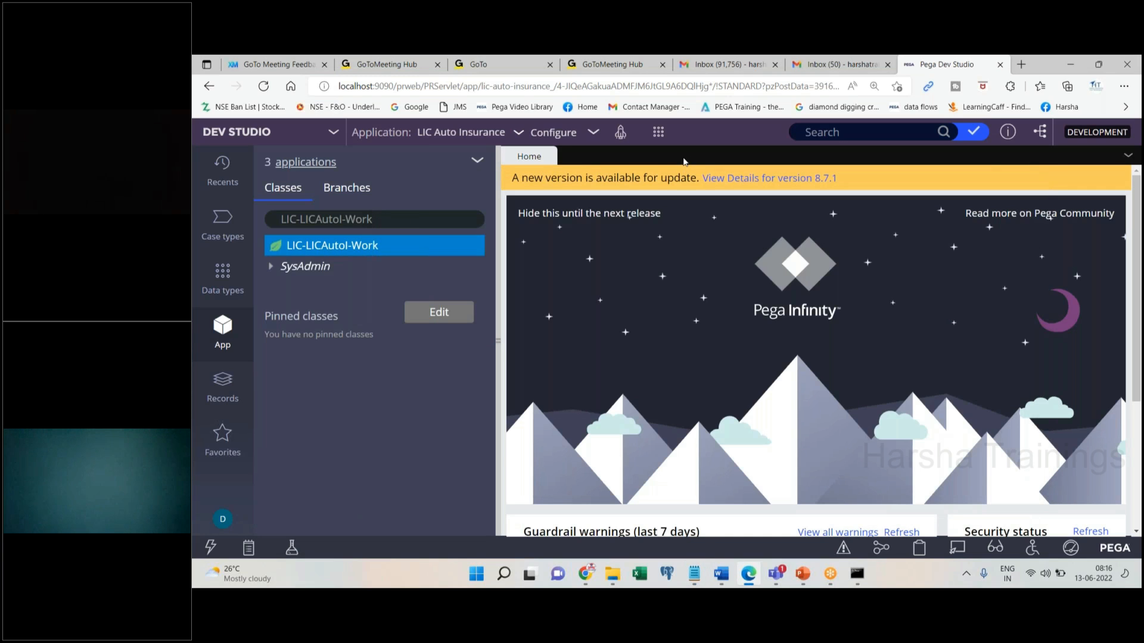
# From LIC-LICAutoI-Work's context menu, choose Create > SysAdmin > Class
pyautogui.rightClick(377, 254)
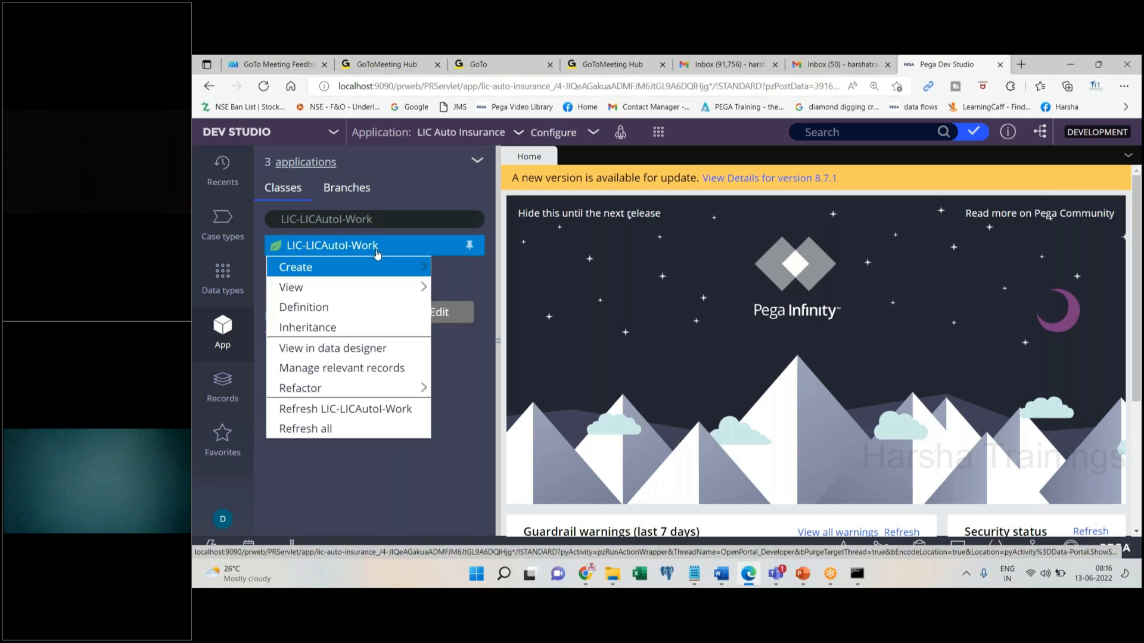
pyautogui.moveTo(382, 266)
pyautogui.moveTo(506, 508)
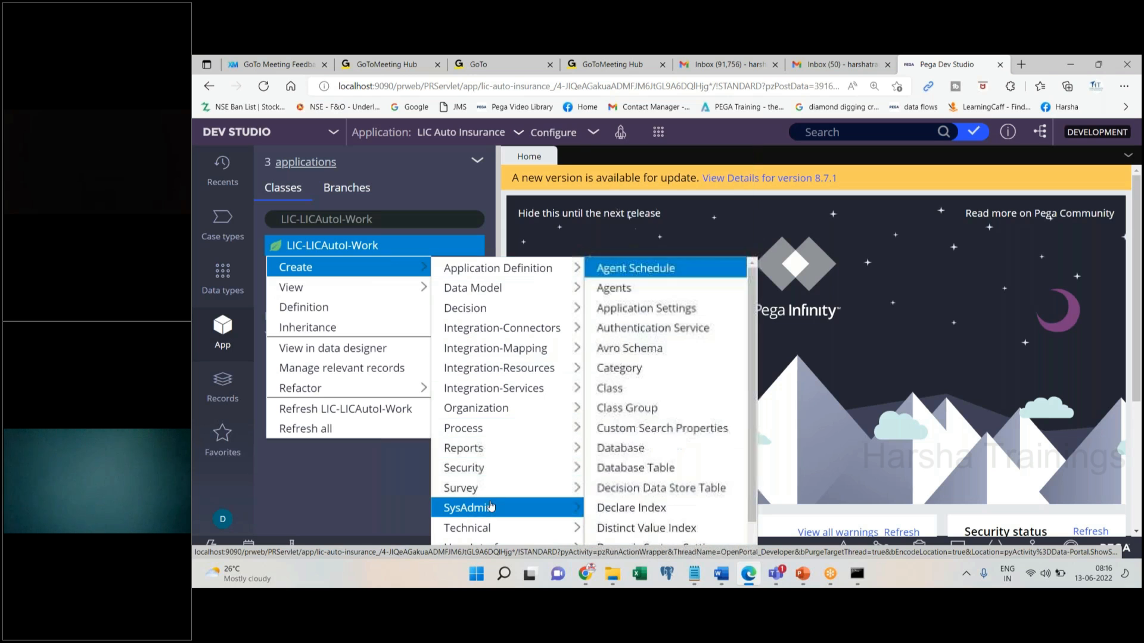
pyautogui.click(628, 390)
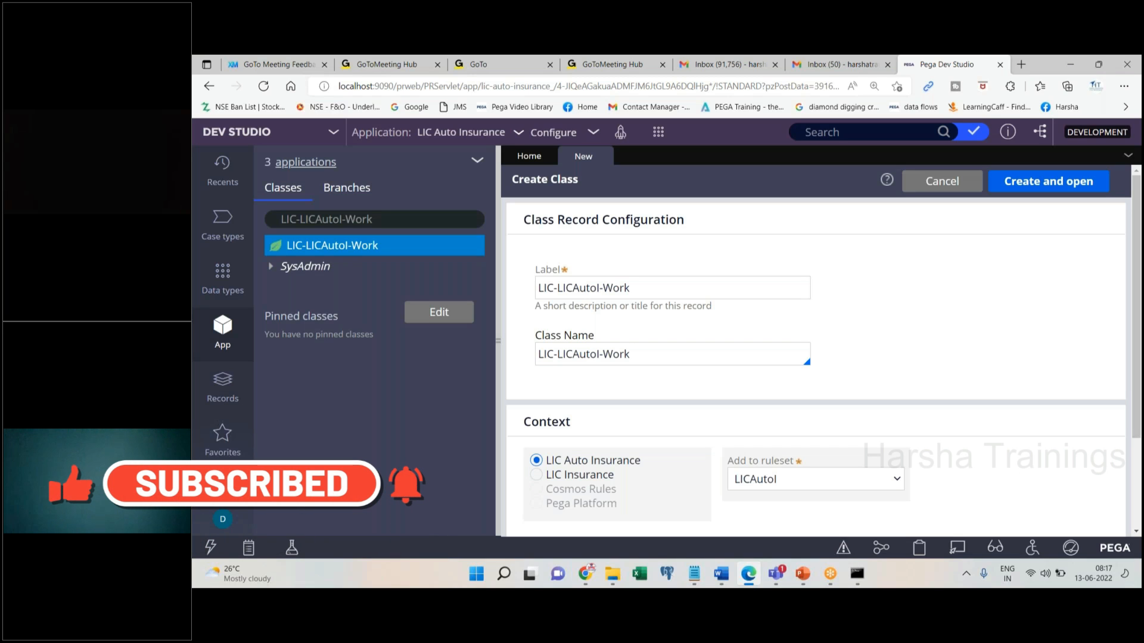
# Append '-test' to the class name and label, then create and open the class
pyautogui.click(664, 359)
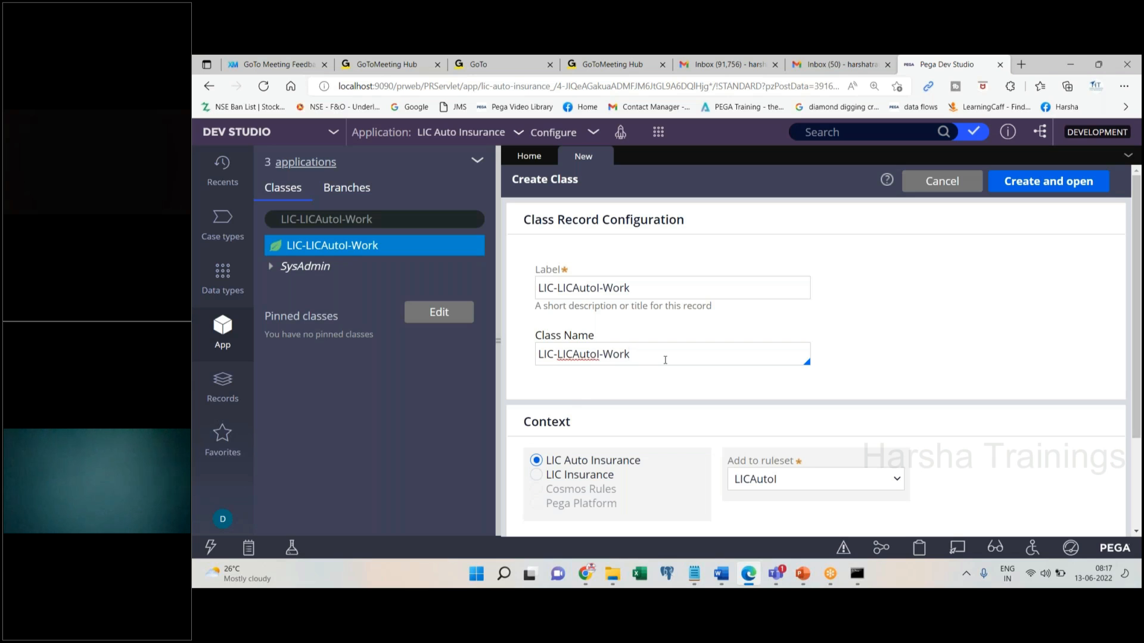
pyautogui.write('-test')
pyautogui.click(643, 288)
pyautogui.write('-test')
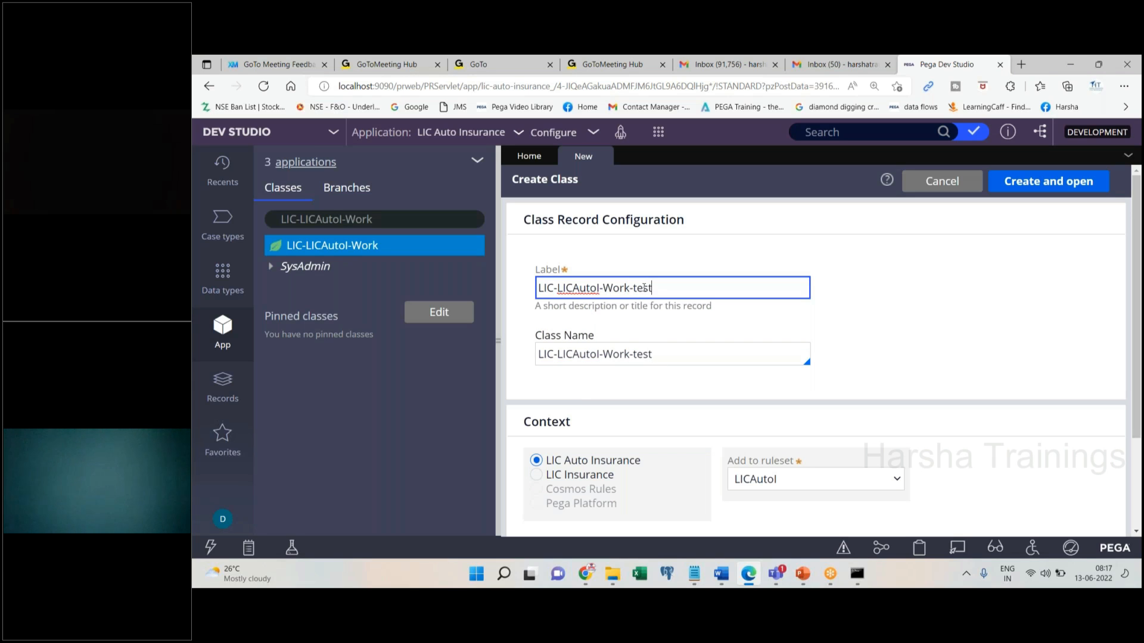
pyautogui.click(1039, 181)
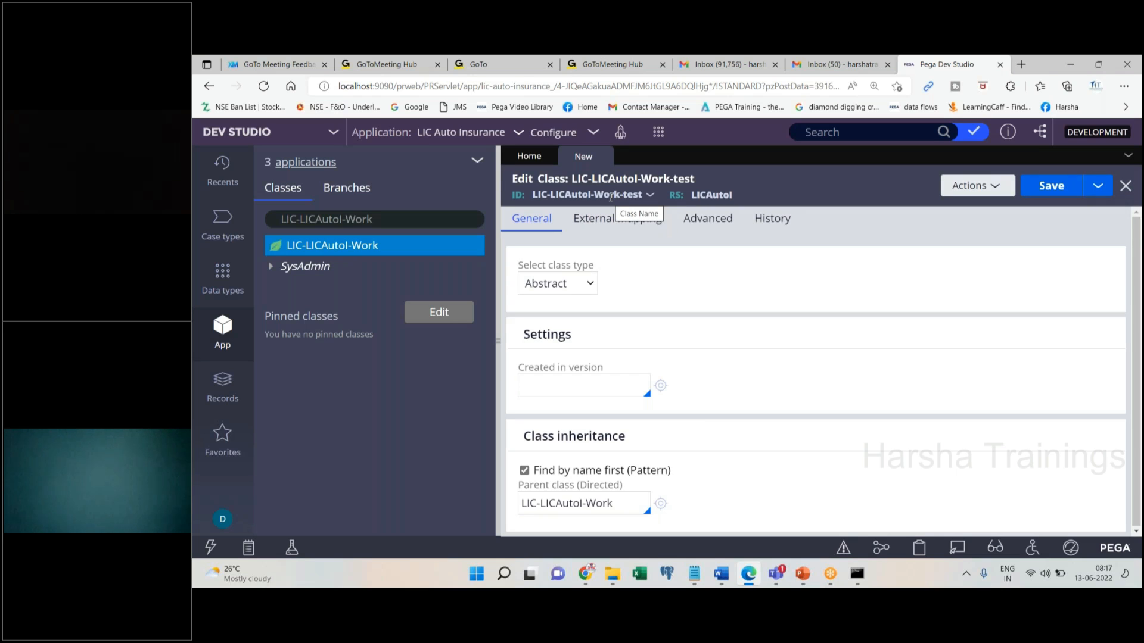
# Keep the class type as Abstract and select the parent class value
pyautogui.click(583, 284)
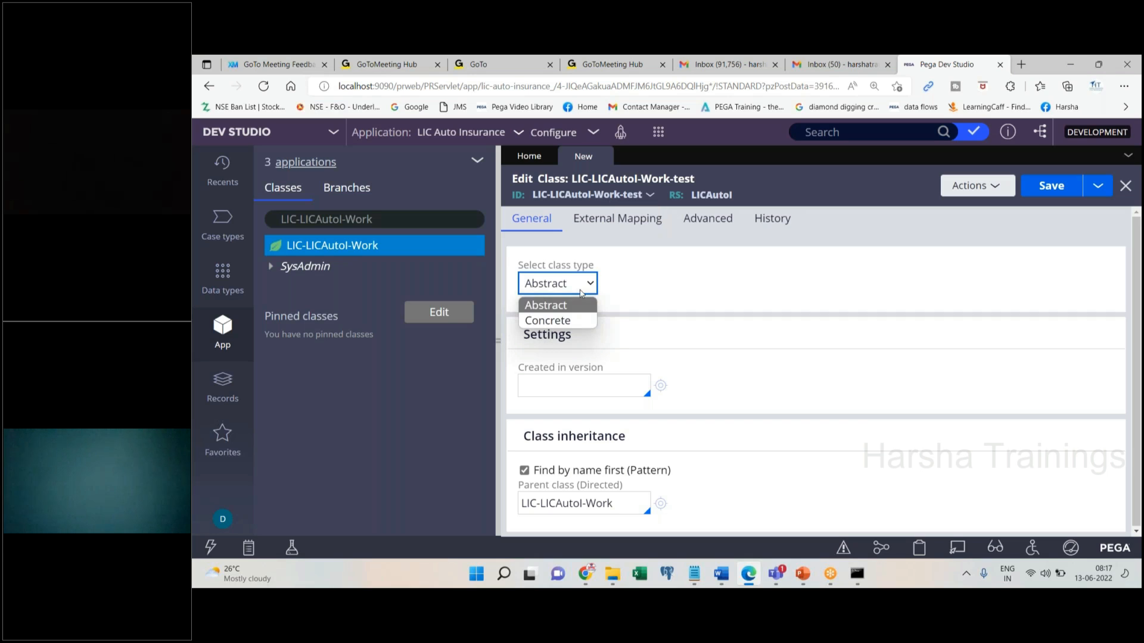
pyautogui.click(562, 392)
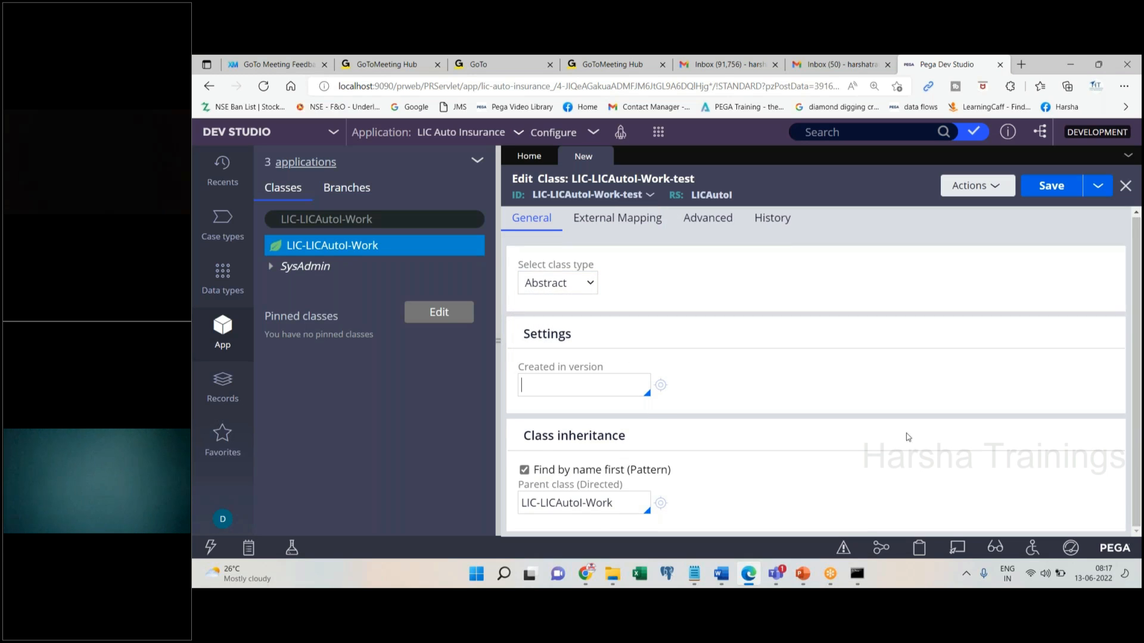
pyautogui.tripleClick(626, 509)
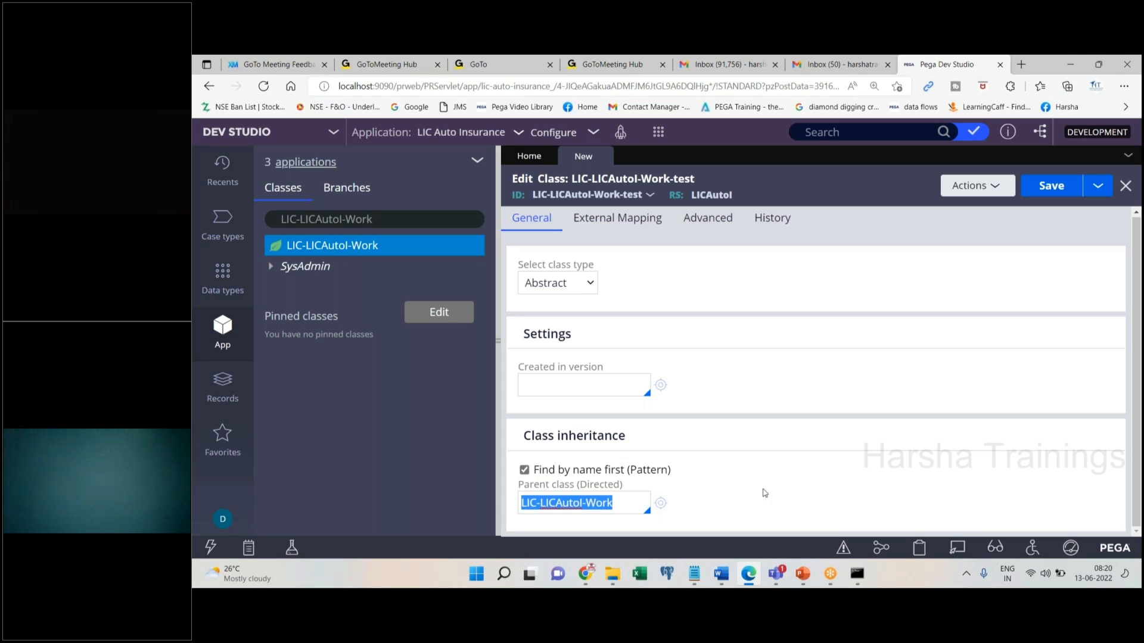
# Bring the Notepad notes forward and highlight the UI, BL and DB lines
pyautogui.click(694, 575)
pyautogui.moveTo(391, 298); pyautogui.dragTo(379, 241)
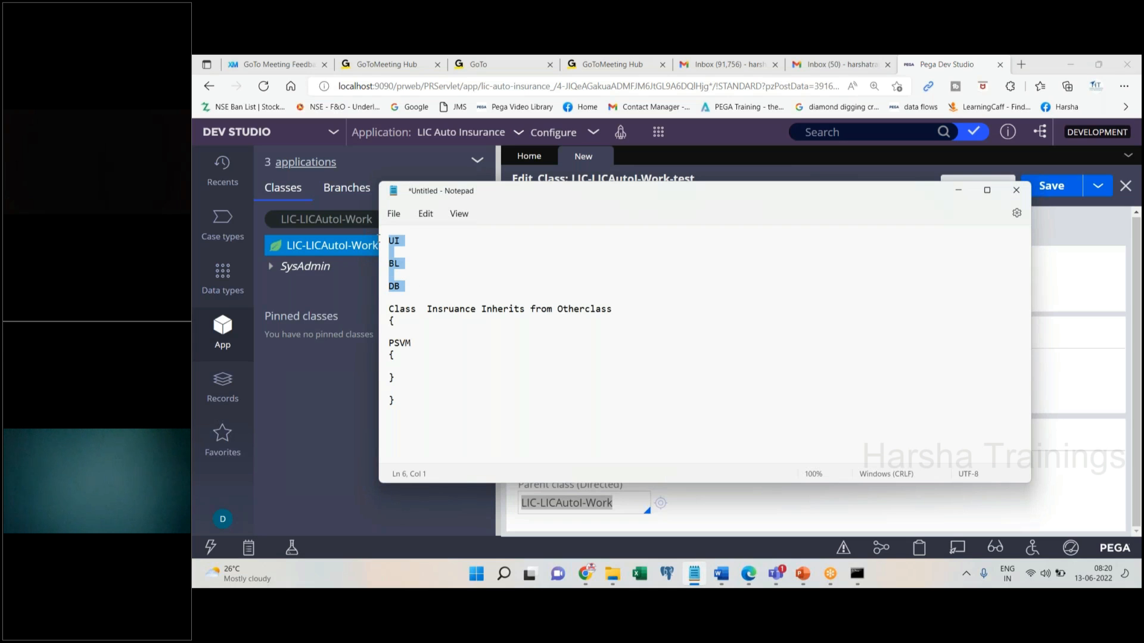
# Add a 'Process' line below DB in the notes
pyautogui.click(457, 293)
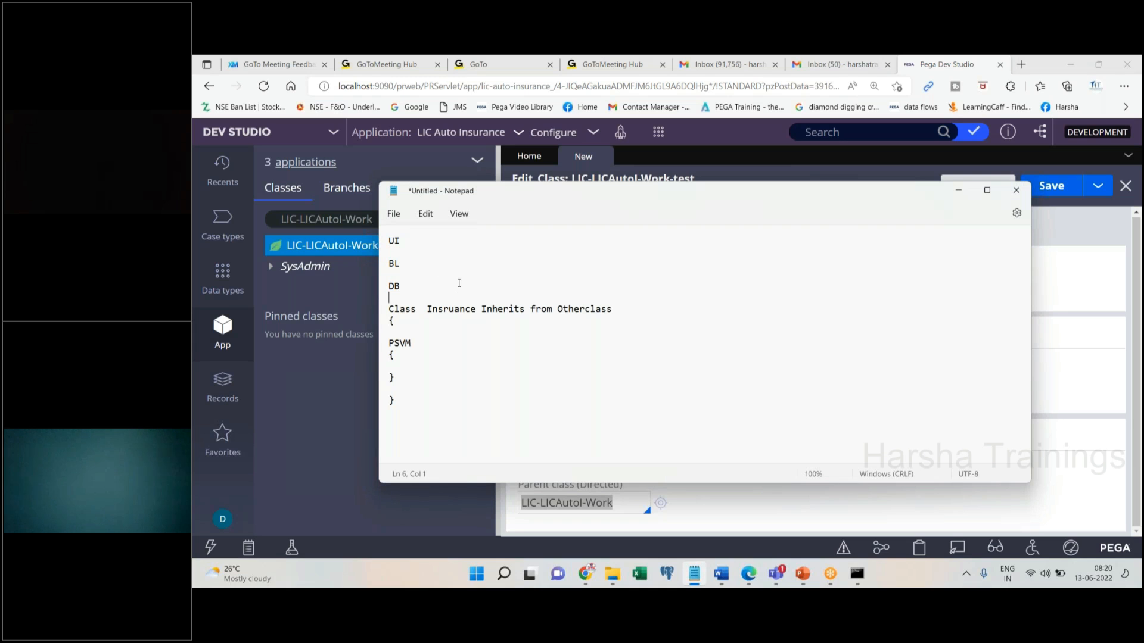
pyautogui.click(425, 238)
pyautogui.click(433, 286)
pyautogui.press('Return')
pyautogui.press('Return')
pyautogui.press('Return')
pyautogui.write('Process')
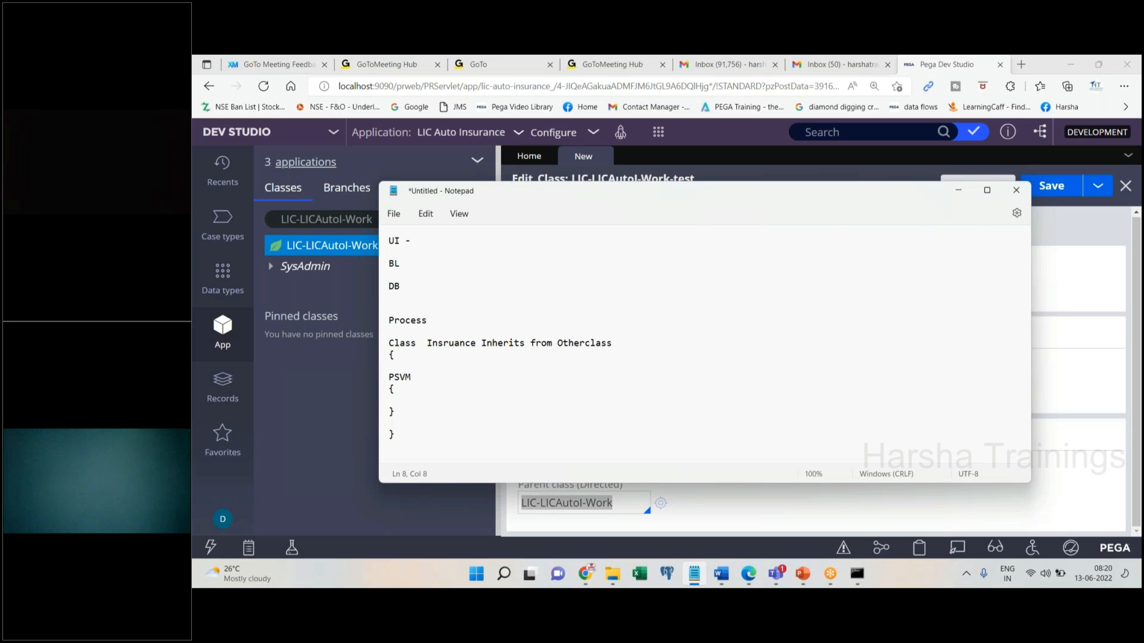
pyautogui.press('Return')
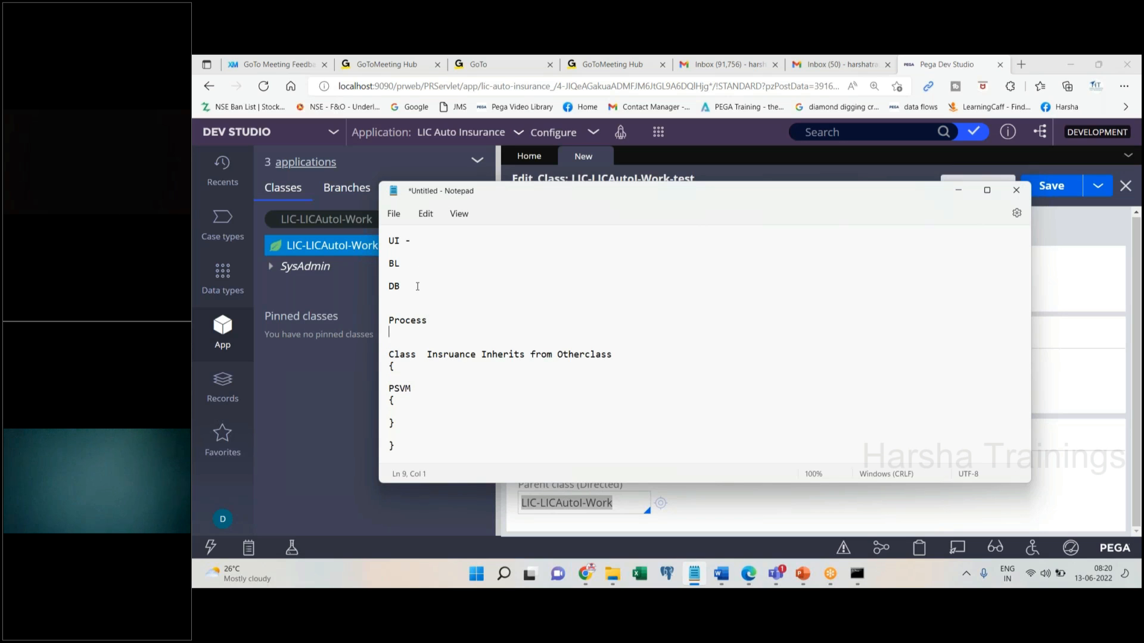
pyautogui.moveTo(419, 285); pyautogui.dragTo(379, 230)
pyautogui.click(430, 321)
# Move the insertion point among the UI, DB and BL lines
pyautogui.click(421, 238)
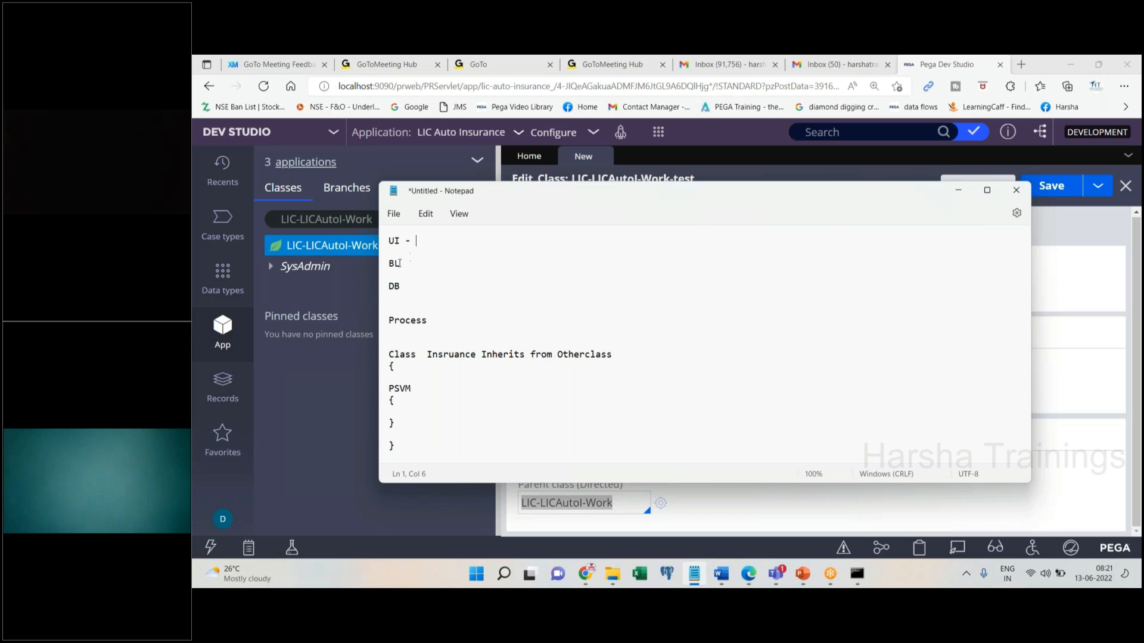
pyautogui.click(401, 285)
pyautogui.click(399, 286)
pyautogui.doubleClick(408, 265)
# Minimize the notes and close the LIC-LICAutoI-Work-test class edit form
pyautogui.click(958, 190)
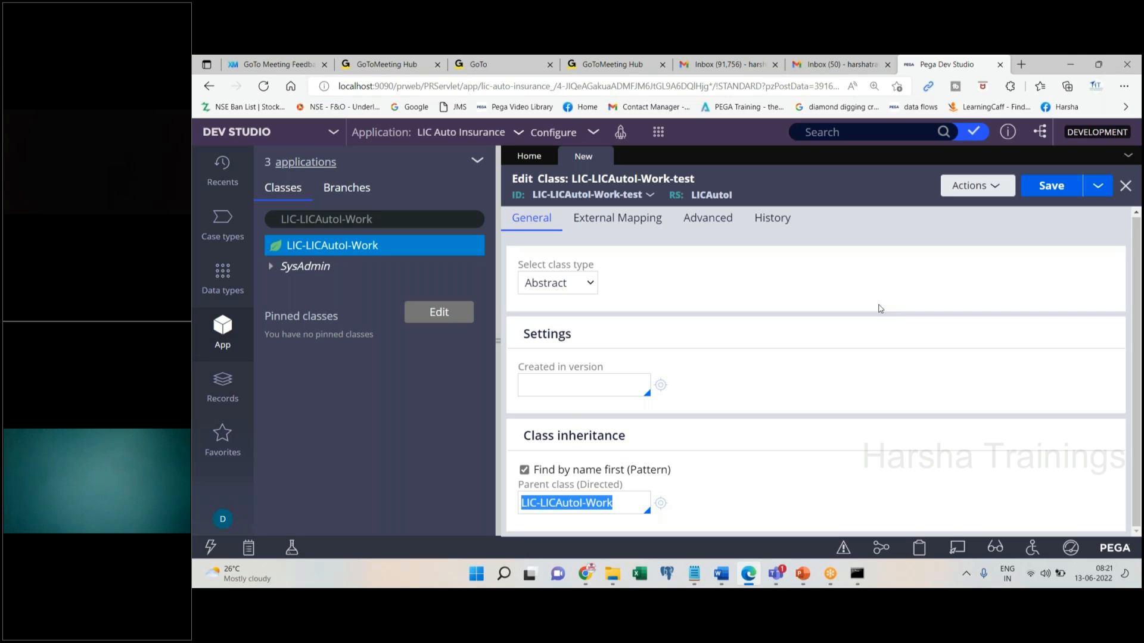
pyautogui.click(599, 158)
pyautogui.click(603, 157)
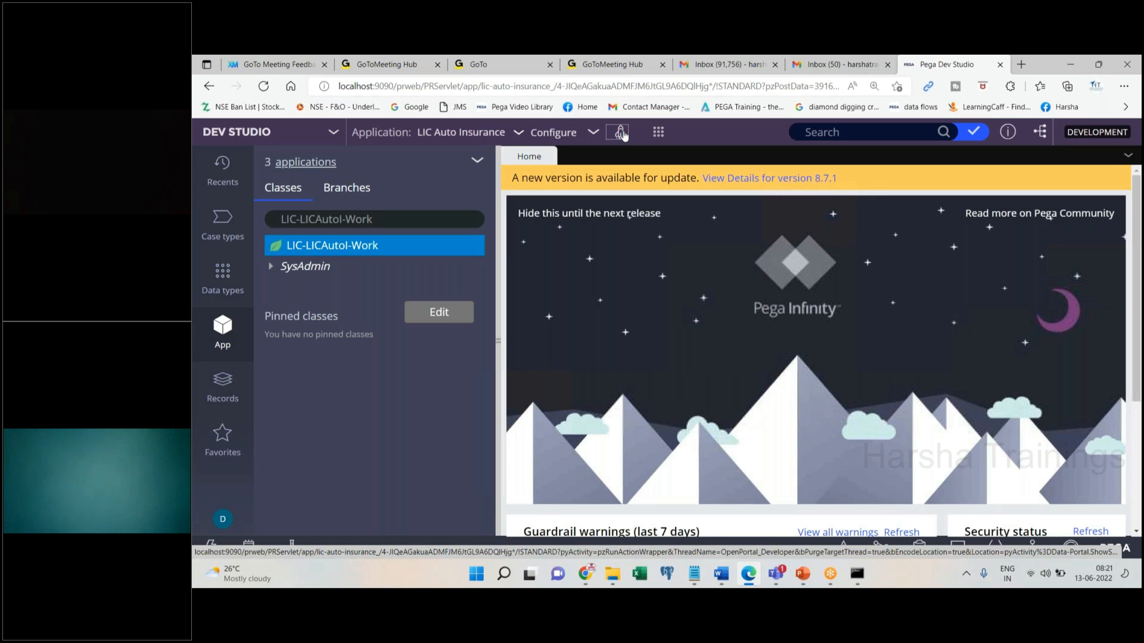
# Minimize the existing File Explorer window and open a new one with Win+E
pyautogui.click(612, 575)
pyautogui.click(612, 573)
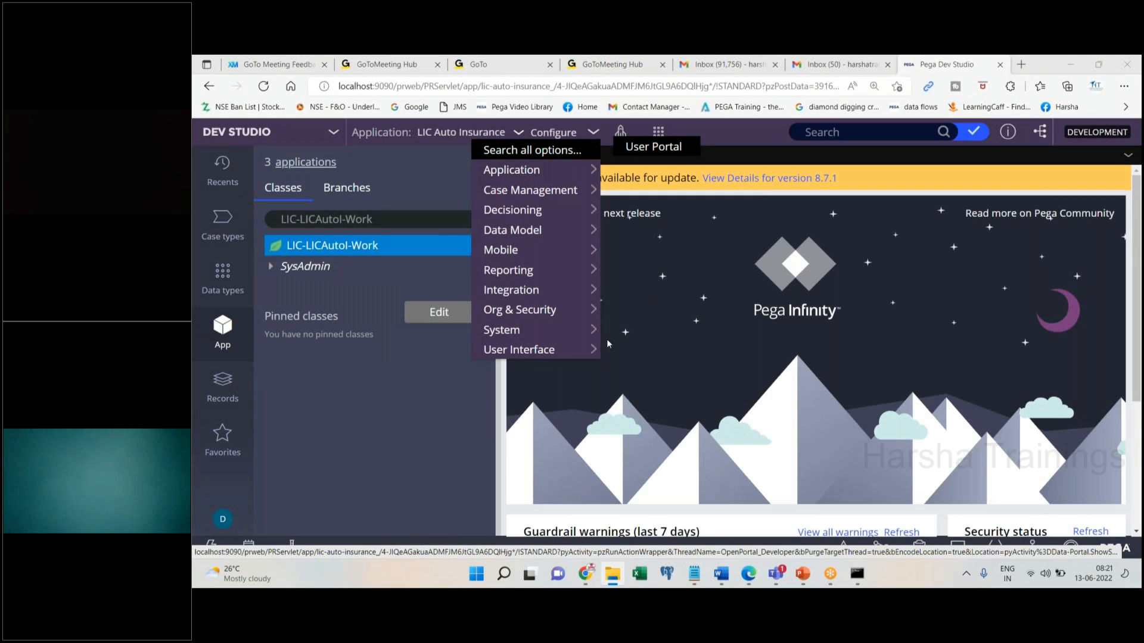
pyautogui.press('super+e')
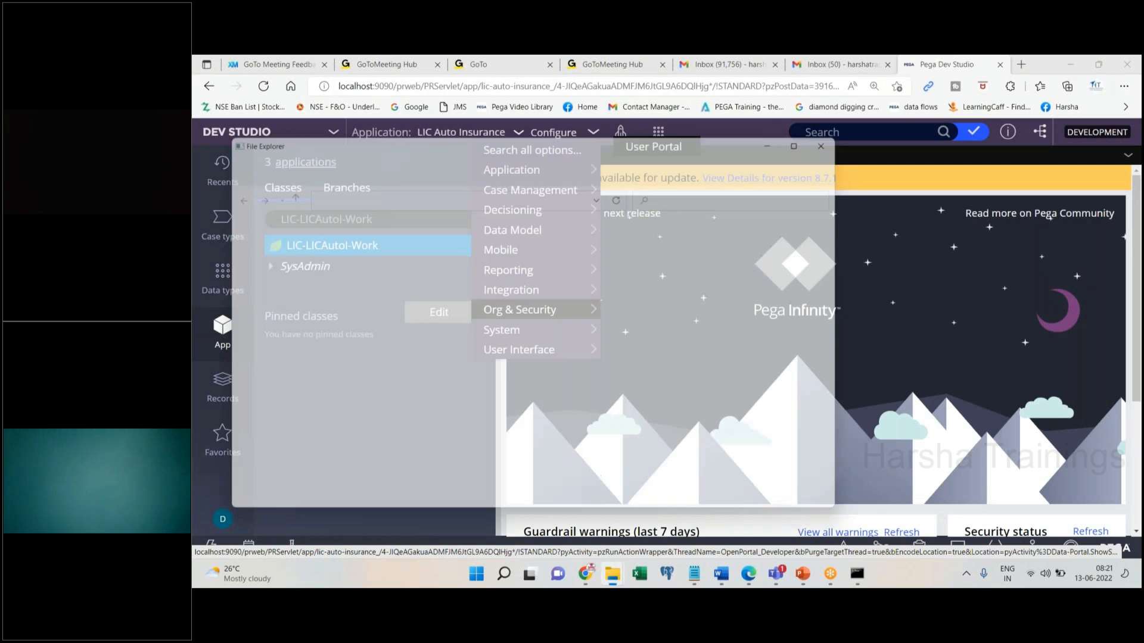
# Go to Pega Classes > Theory Docs and open Properties,sec,fa,fl.docx in Word
pyautogui.click(443, 191)
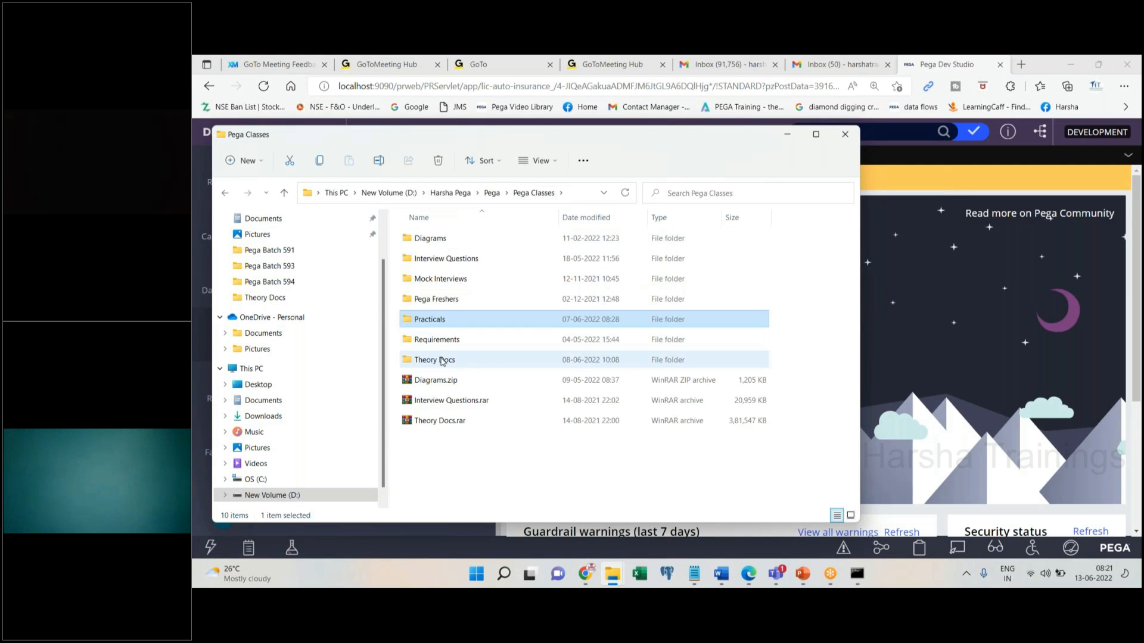
pyautogui.doubleClick(442, 362)
pyautogui.click(431, 284)
pyautogui.press('p')
pyautogui.press('p')
pyautogui.press('p')
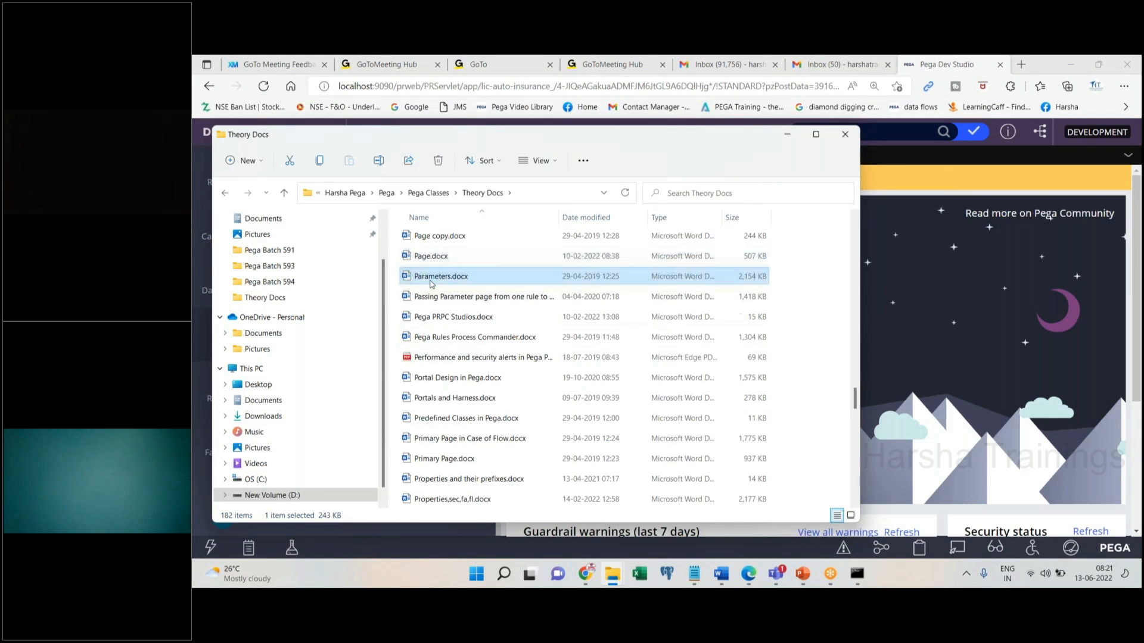
pyautogui.press('p')
pyautogui.press('p')
pyautogui.press('p')
pyautogui.press('p')
pyautogui.press('p')
pyautogui.press('p')
pyautogui.press('p')
pyautogui.press('p')
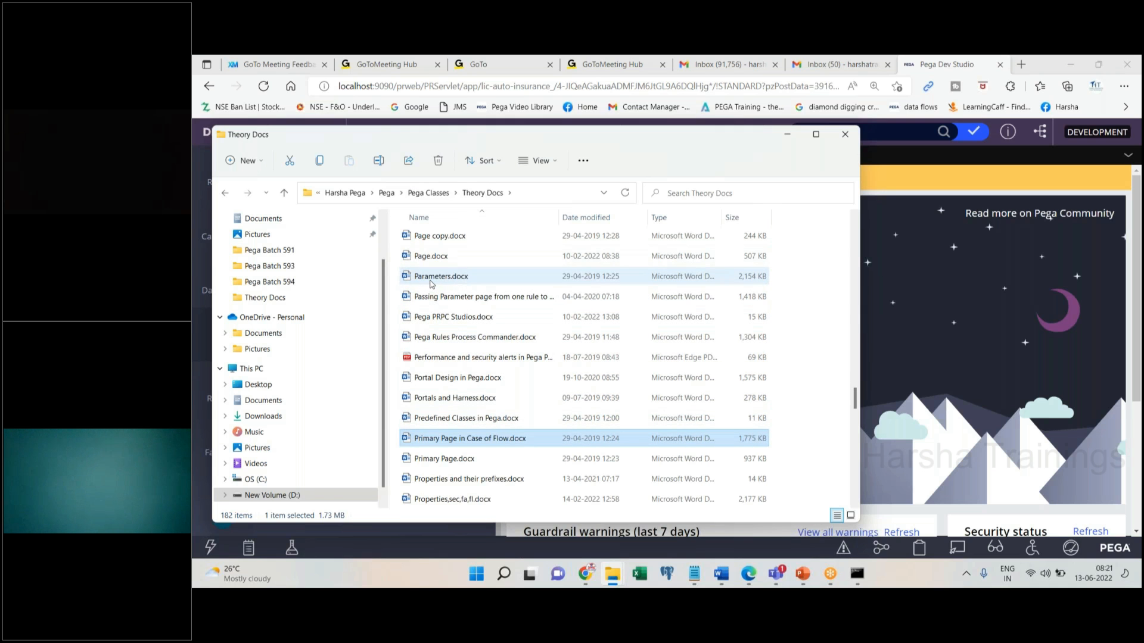
pyautogui.press('p')
pyautogui.press('p')
pyautogui.press('p')
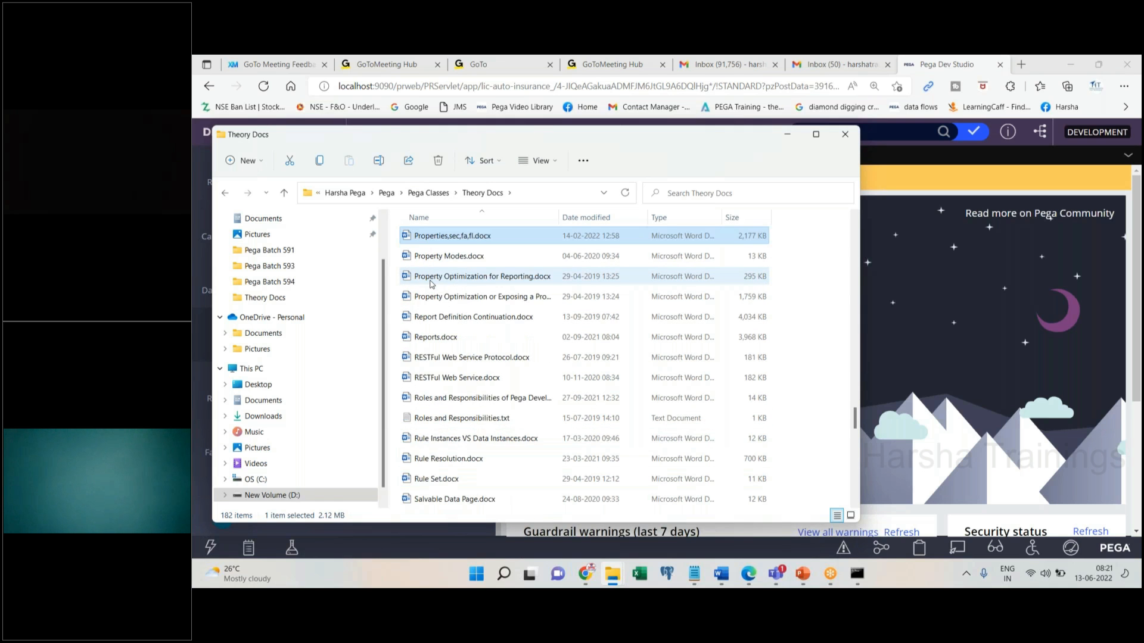
pyautogui.press('Return')
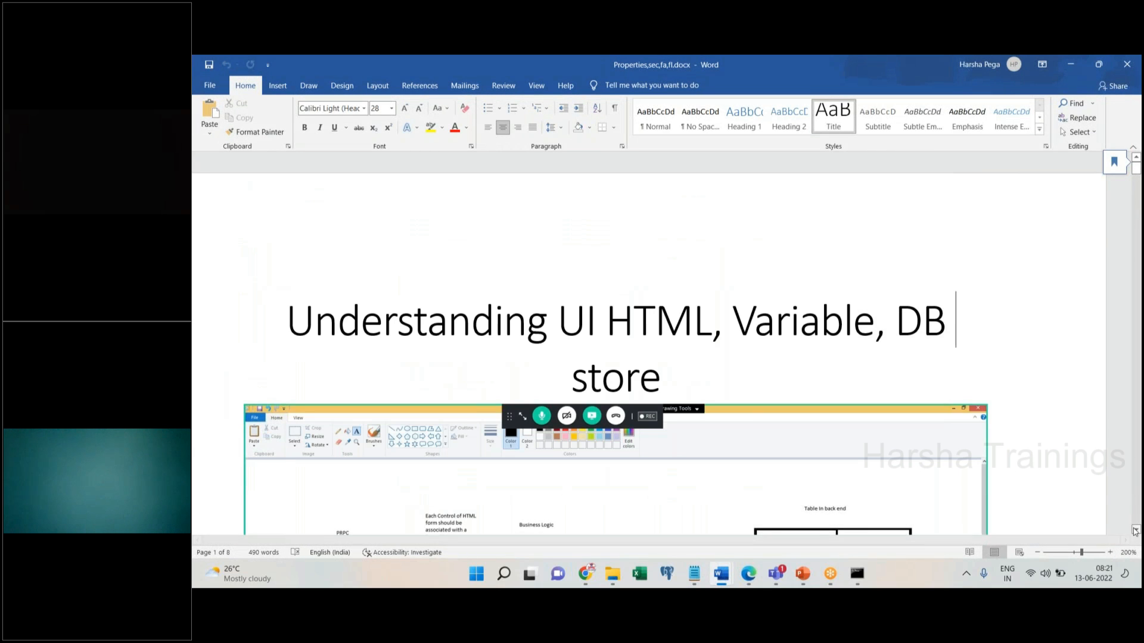
# Scroll to the HTML-form-to-database flow diagram, zoom it to 250%, then switch to Chrome
pyautogui.scroll(-5, 1135, 531)
pyautogui.scroll(-3, 1135, 531)
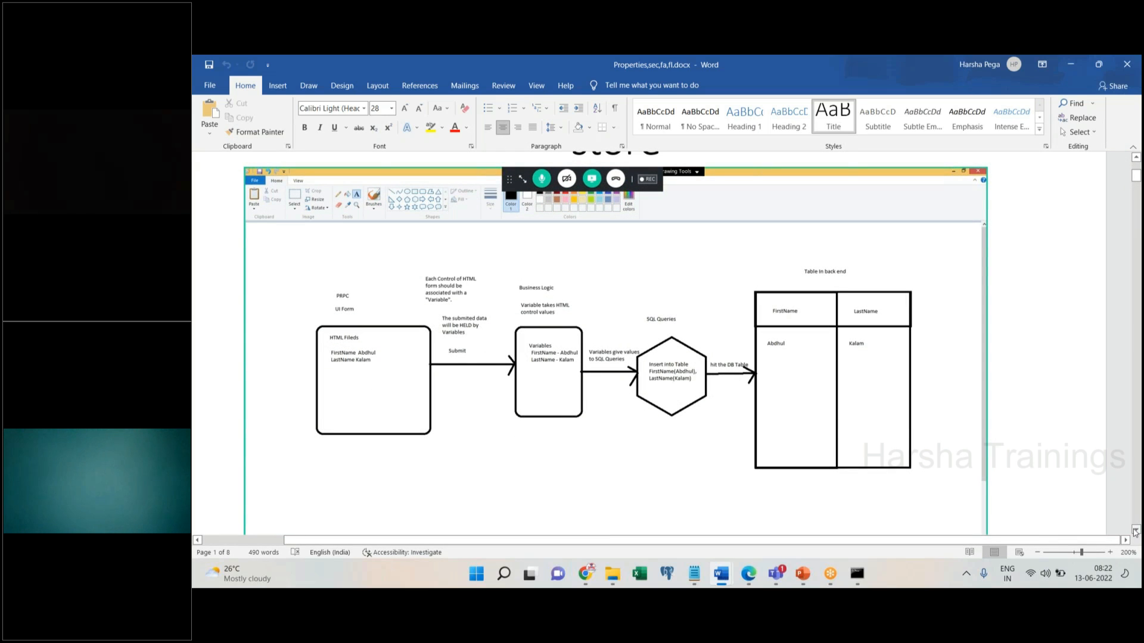
pyautogui.click(1109, 552)
pyautogui.click(1109, 552)
pyautogui.click(1110, 552)
pyautogui.click(1109, 553)
pyautogui.click(1110, 552)
pyautogui.click(1110, 552)
pyautogui.click(1109, 552)
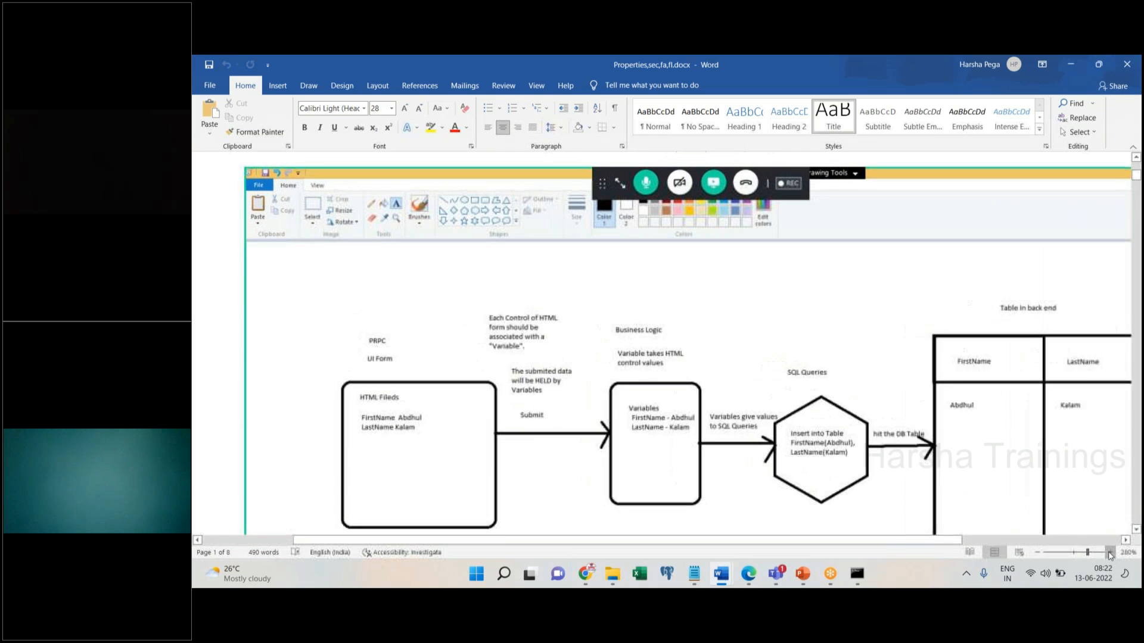
pyautogui.click(1109, 552)
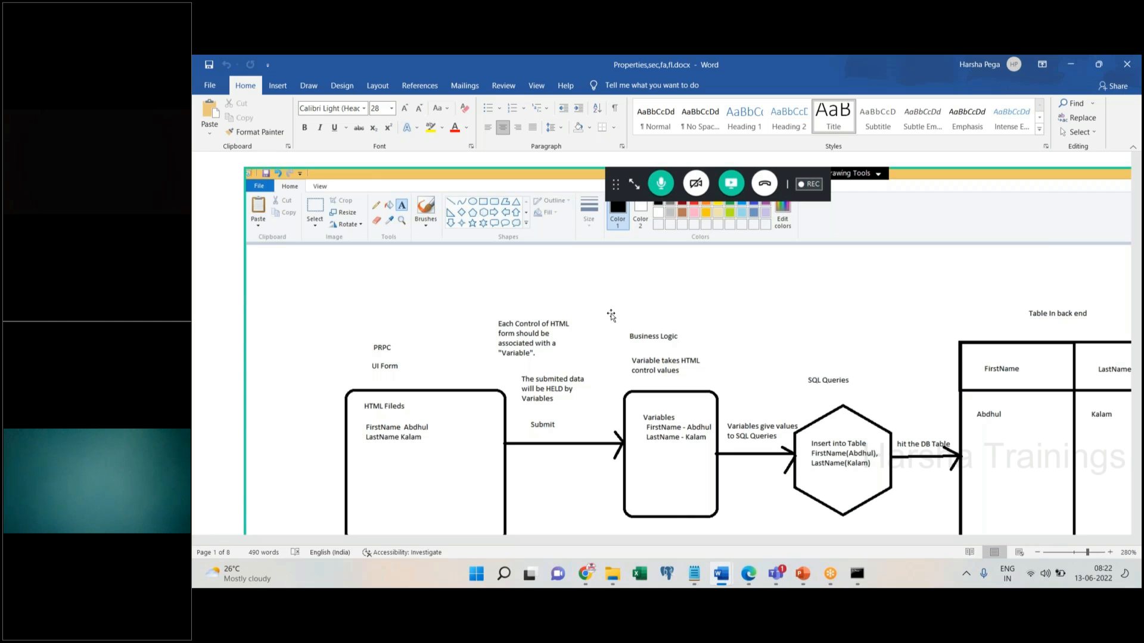
pyautogui.click(584, 580)
# In a new tab, search Google for 'facebook sign up'
pyautogui.click(992, 67)
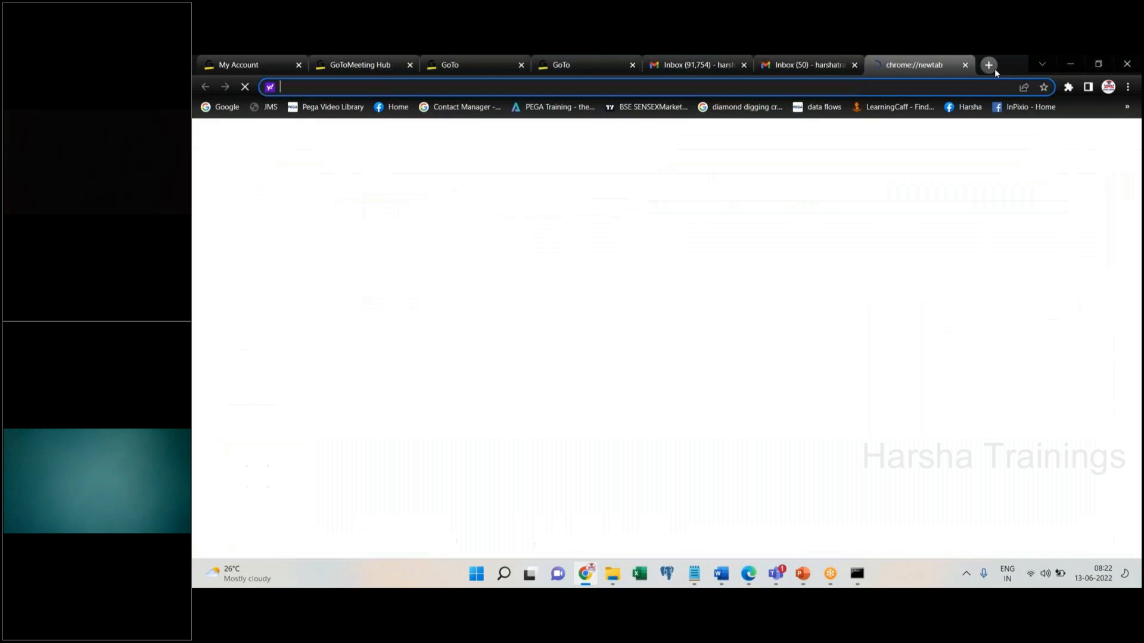
pyautogui.write('facebook.com')
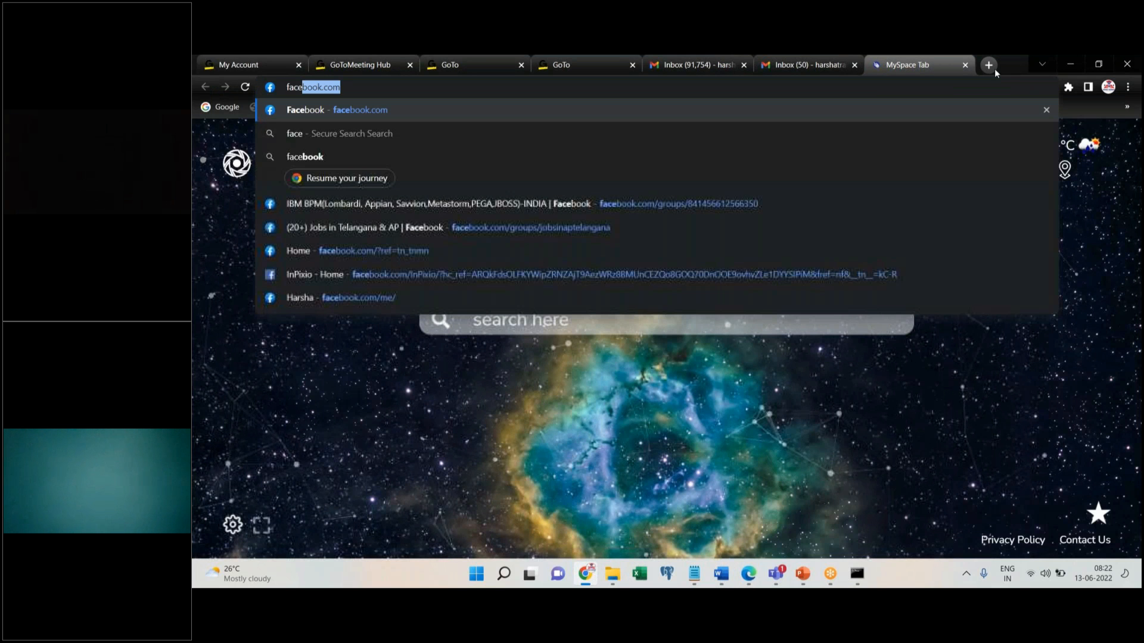
pyautogui.write('google')
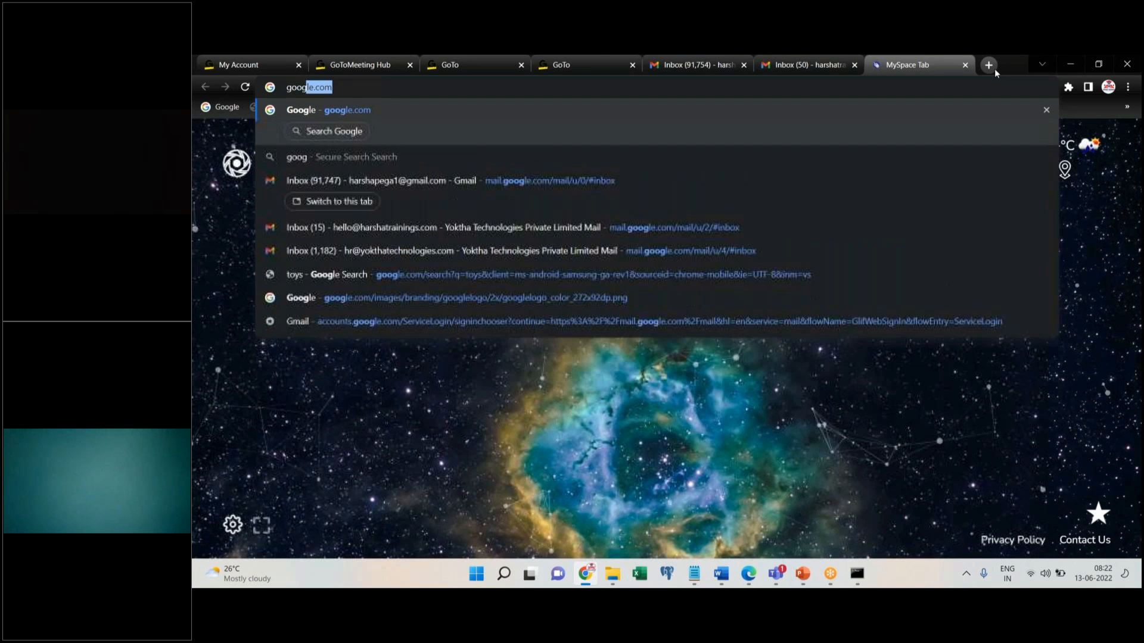
pyautogui.press('Return')
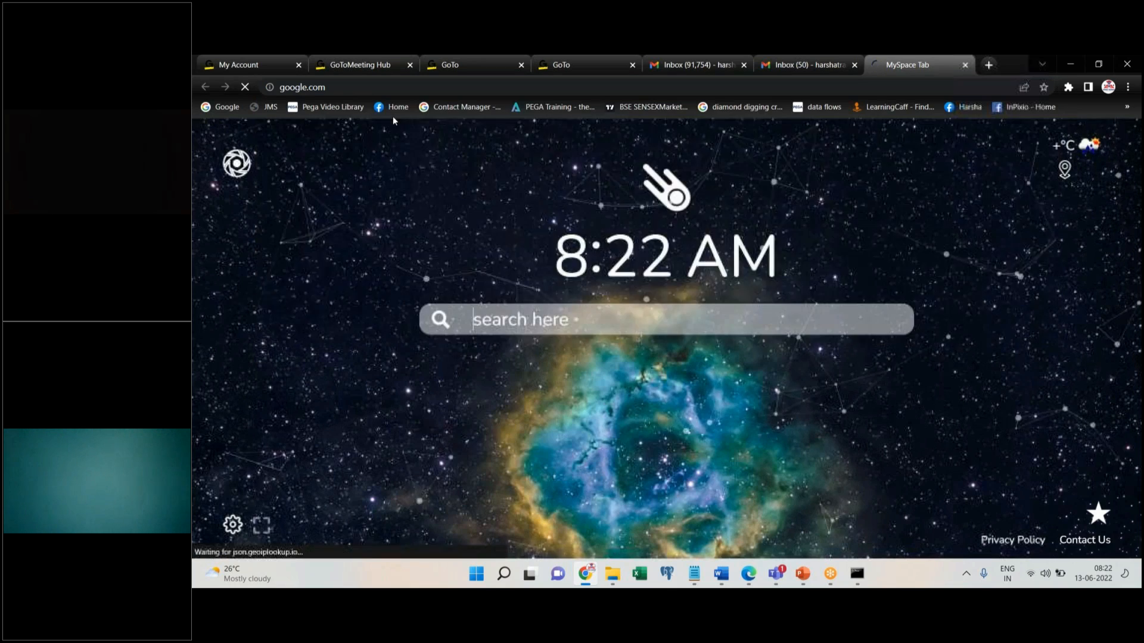
pyautogui.write('facebook ')
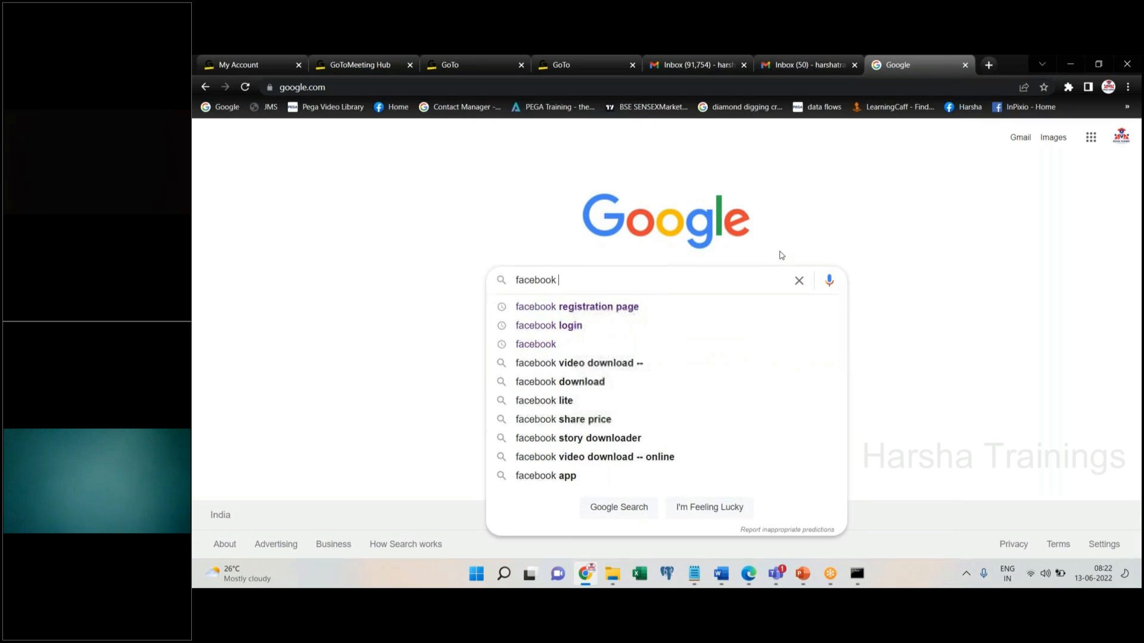
pyautogui.write('sign up')
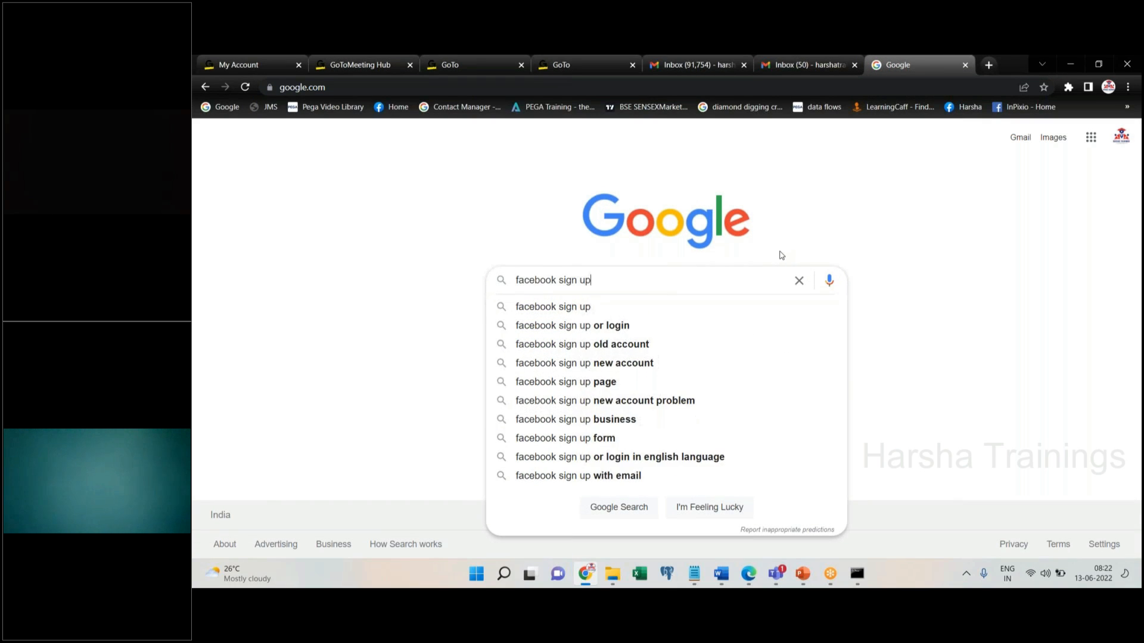
pyautogui.press('Return')
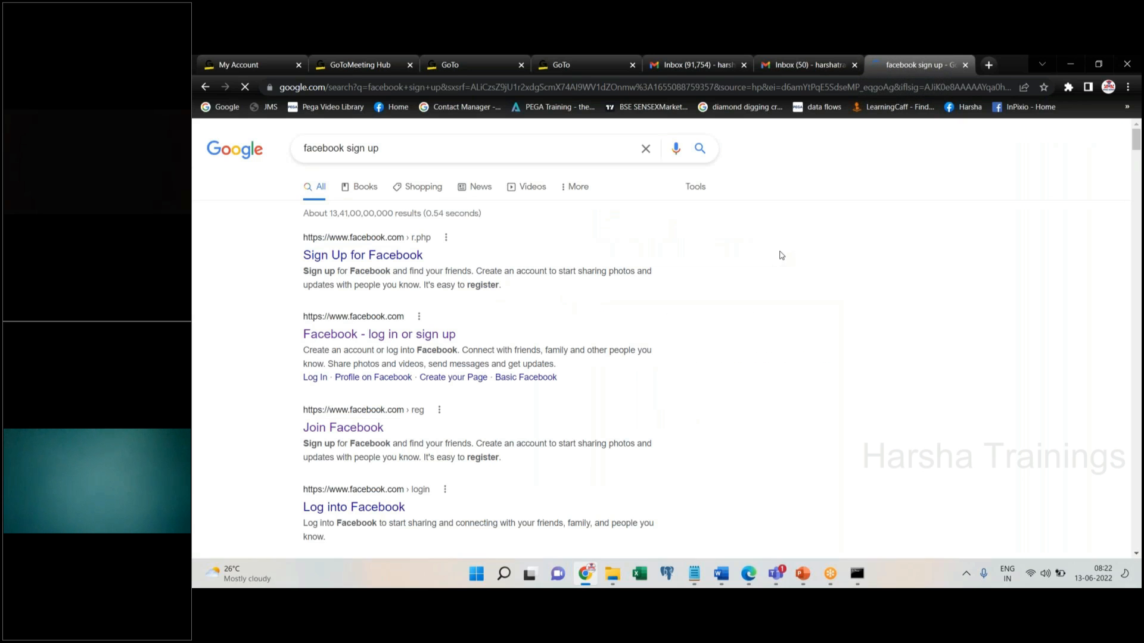
# Open the Facebook result and log out of the signed-in account
pyautogui.click(409, 337)
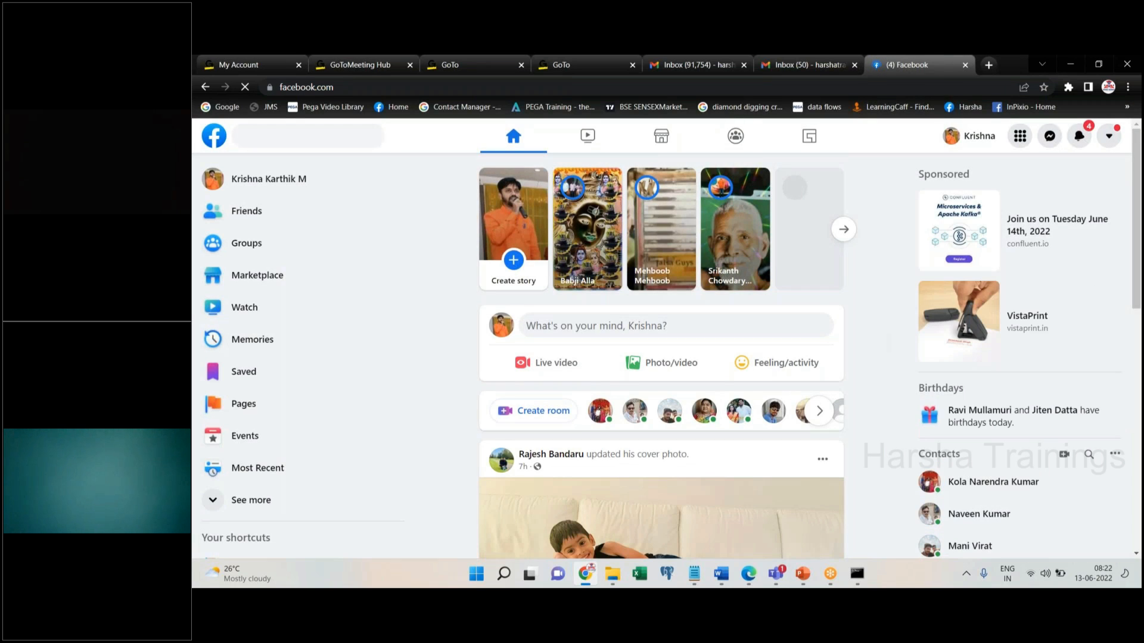
pyautogui.click(1108, 138)
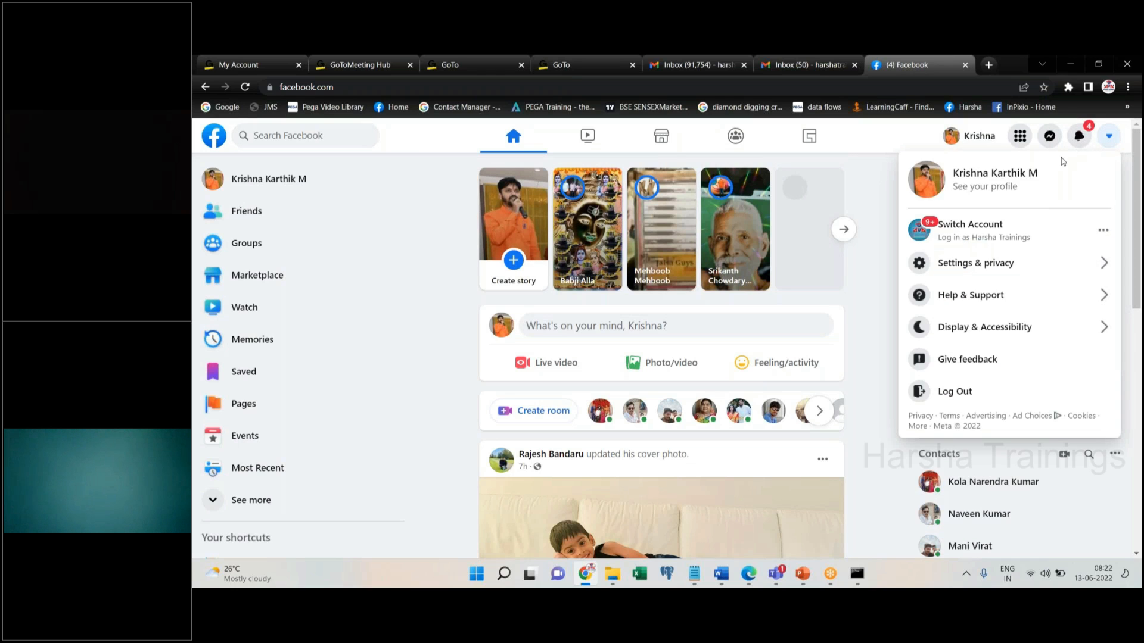
pyautogui.click(956, 392)
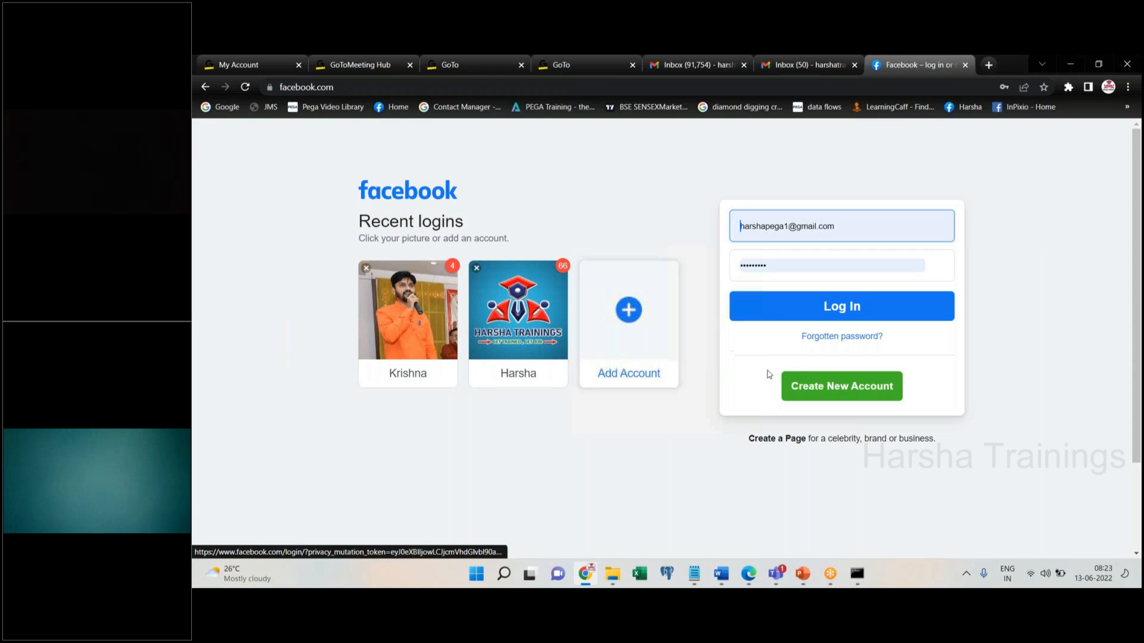
# Open the Create New Account form and click through the Surname and mobile fields, leaving them empty
pyautogui.click(807, 386)
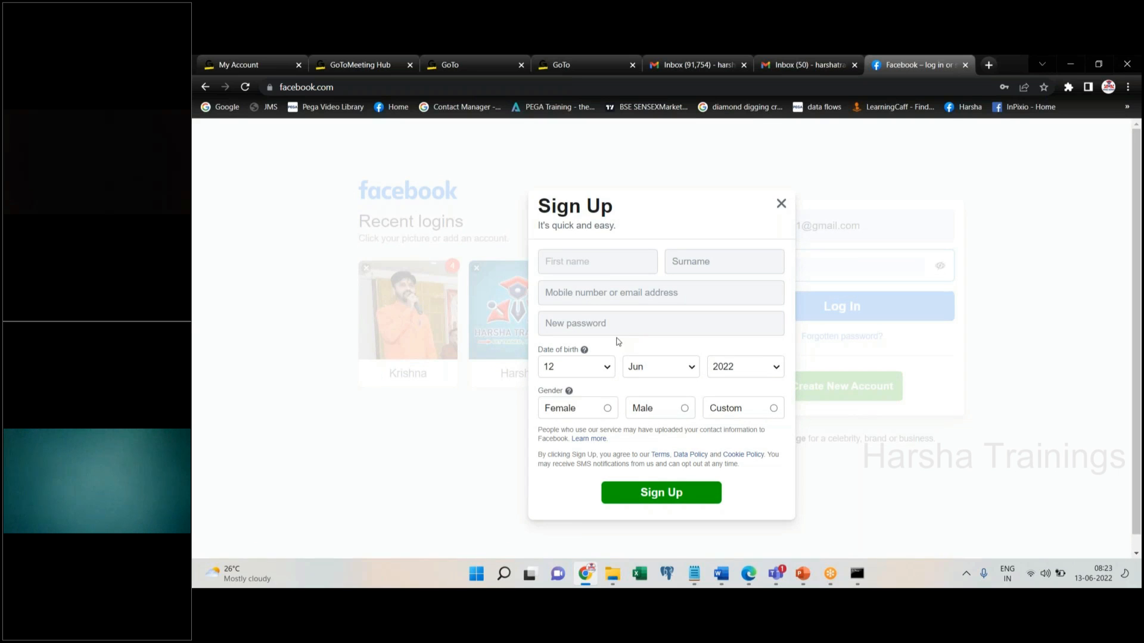
pyautogui.click(720, 264)
pyautogui.click(655, 298)
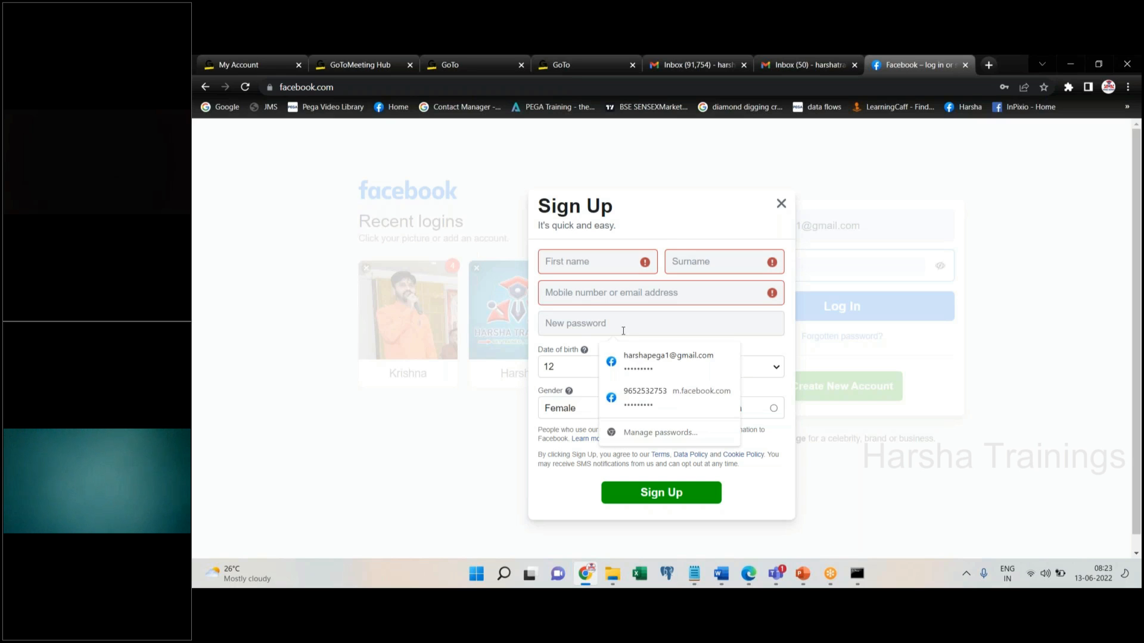
pyautogui.click(576, 344)
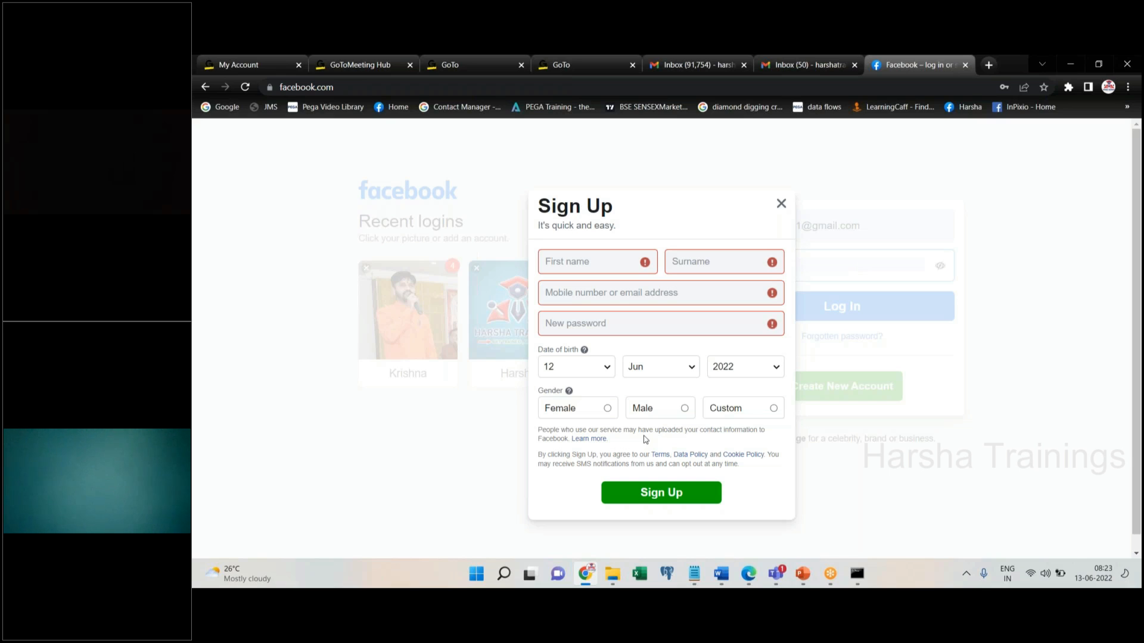
# Click back and forth between the empty First name and Surname fields to show their hints
pyautogui.click(579, 260)
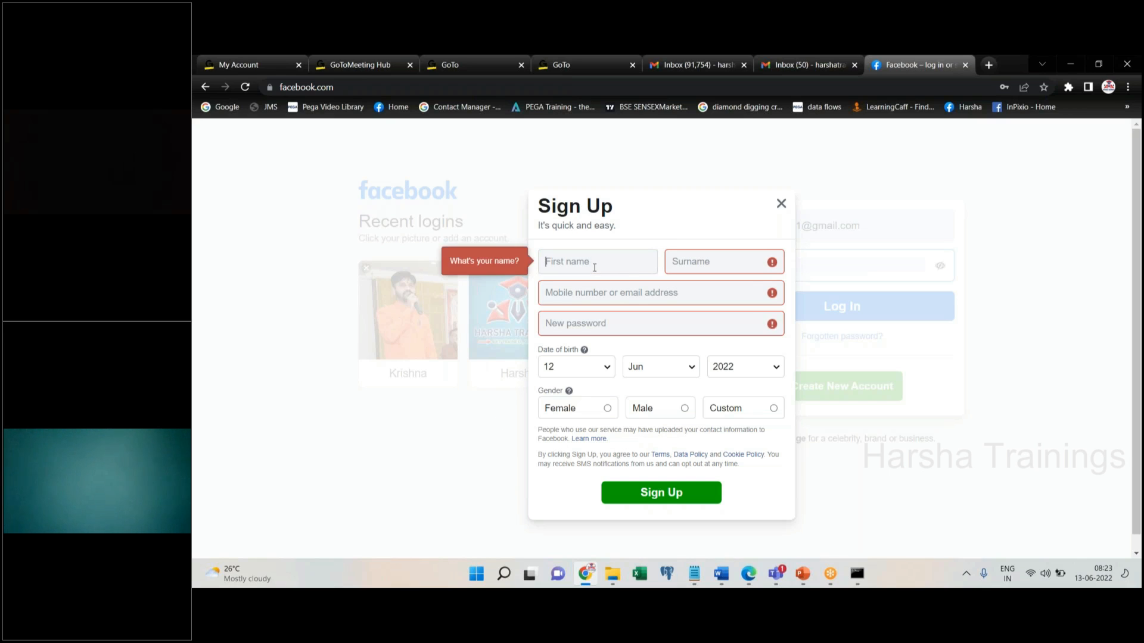
pyautogui.click(689, 269)
pyautogui.click(591, 262)
pyautogui.click(692, 264)
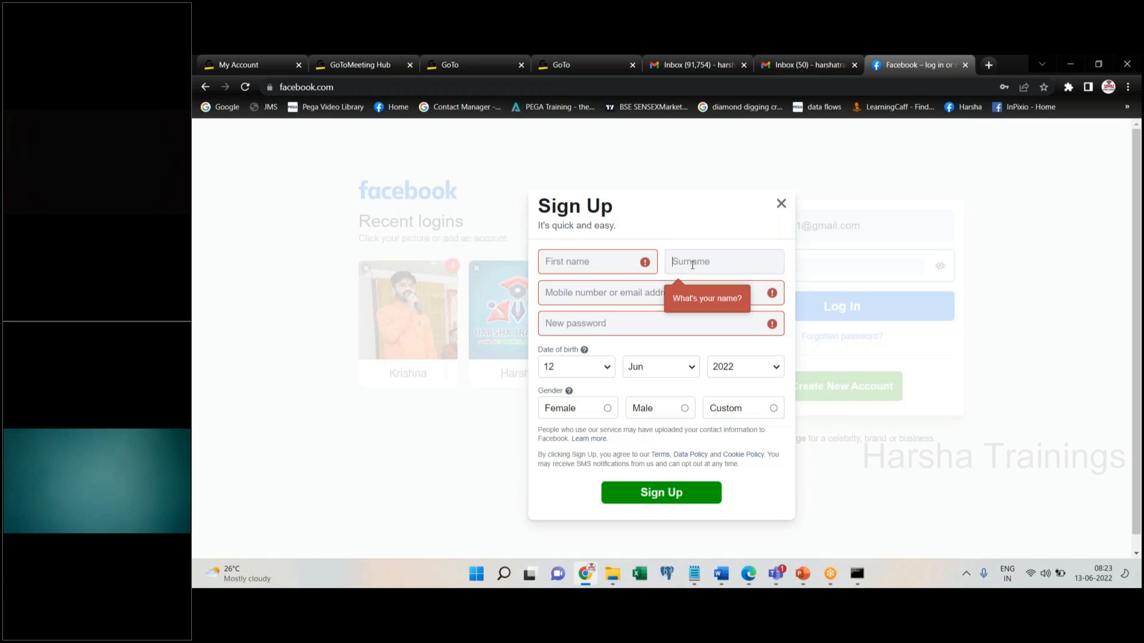
pyautogui.click(586, 267)
pyautogui.click(716, 260)
pyautogui.press('Tab')
pyautogui.click(566, 263)
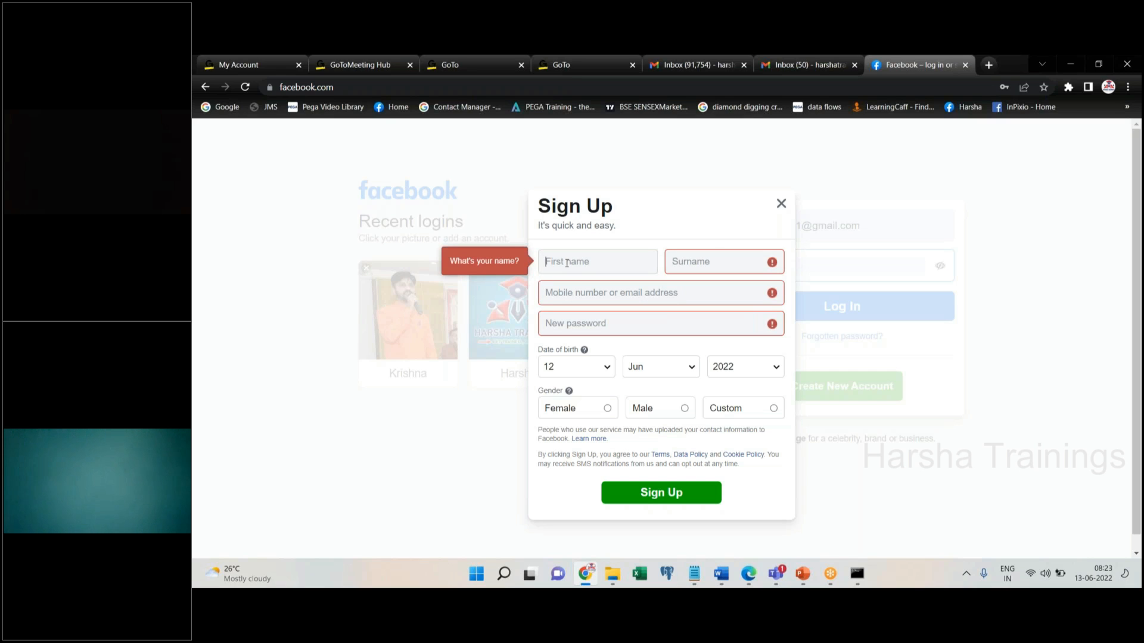
# Open the birth day list, and try Female, Male, then Custom gender to reveal pronoun options
pyautogui.click(604, 371)
pyautogui.click(608, 409)
pyautogui.click(684, 409)
pyautogui.click(774, 408)
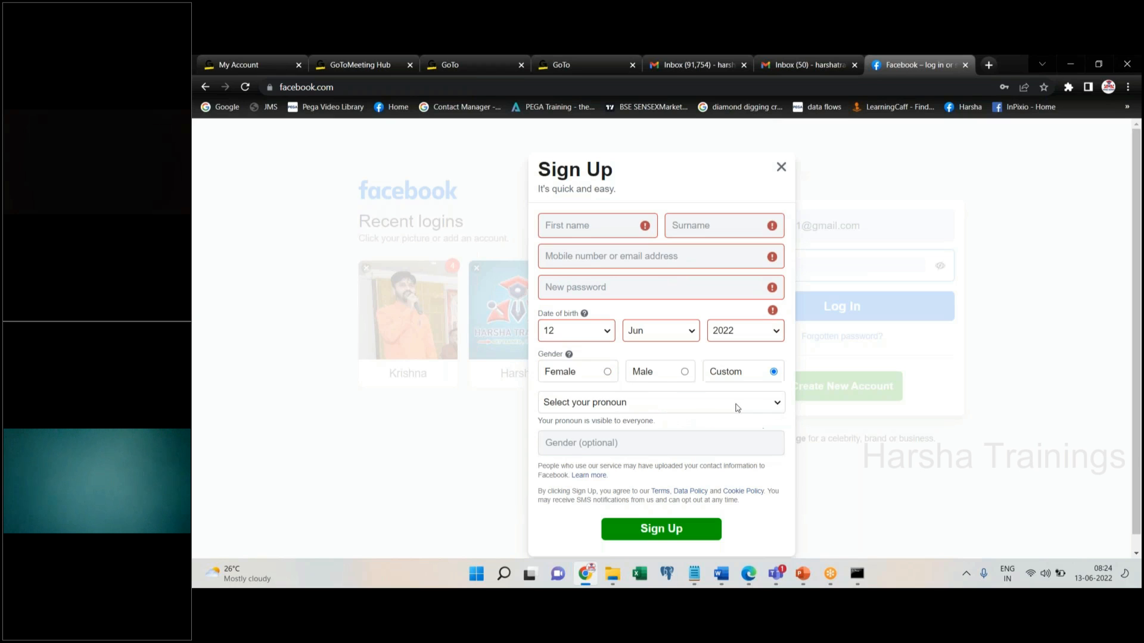
pyautogui.click(689, 410)
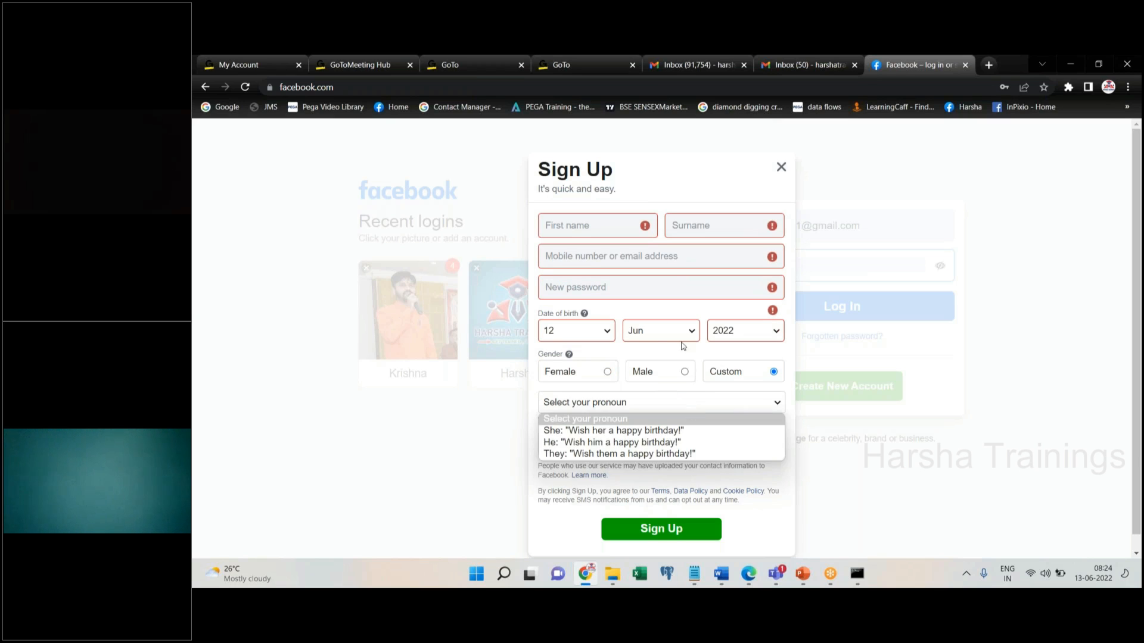
pyautogui.click(657, 331)
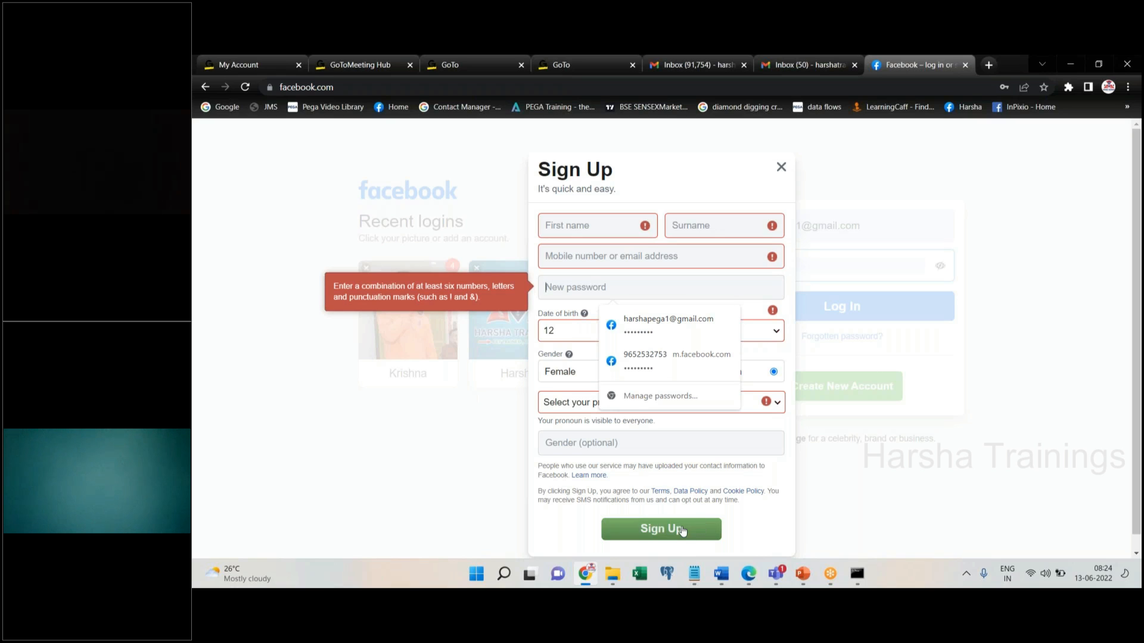
pyautogui.click(758, 526)
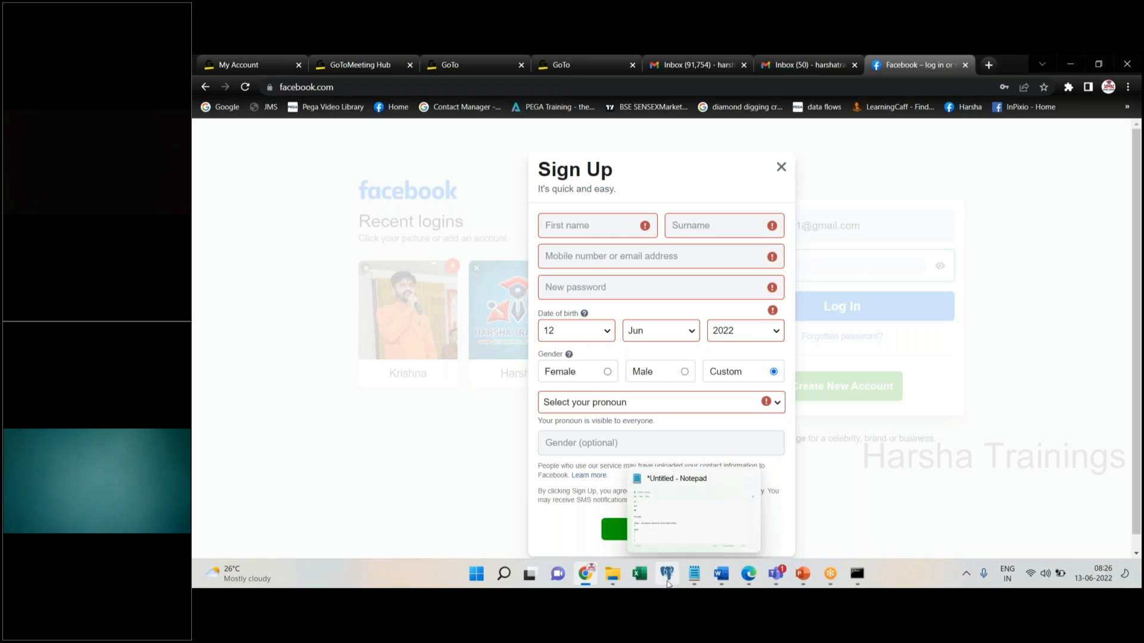
# Bring Properties,sec,fa,fl.docx to the front in Word to review the flow diagram
pyautogui.moveTo(802, 584)
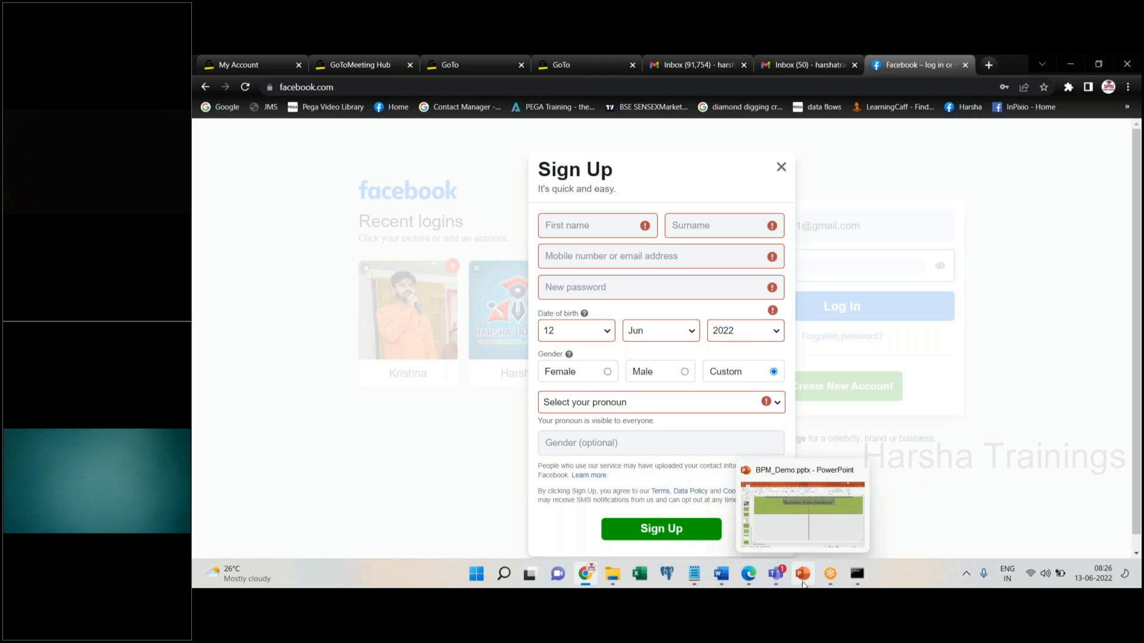
pyautogui.moveTo(610, 578)
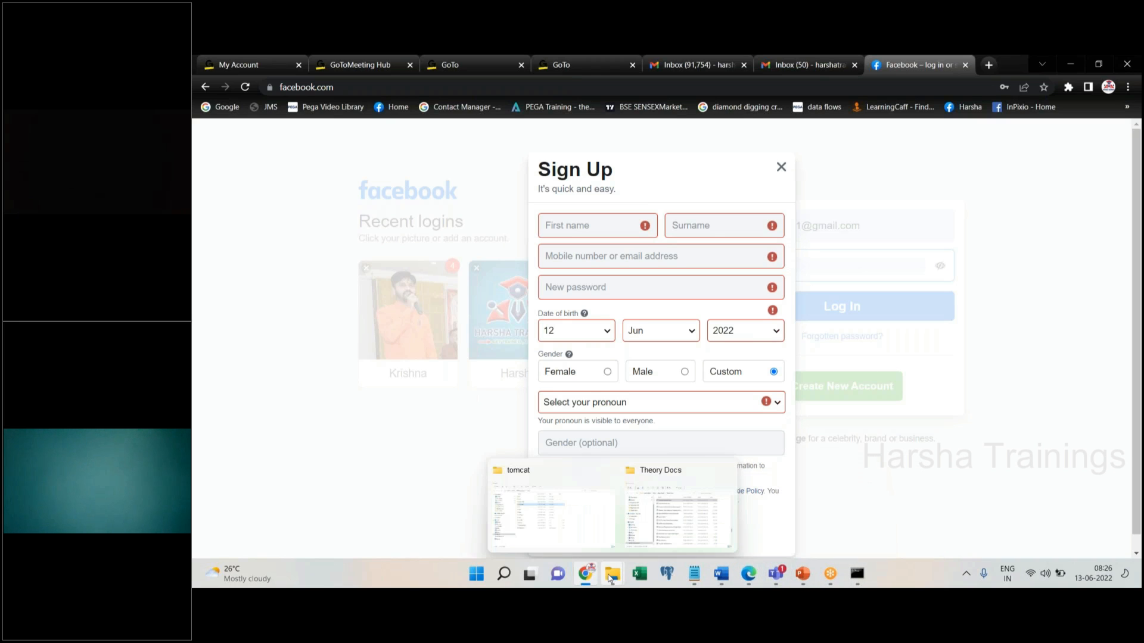
pyautogui.moveTo(721, 575)
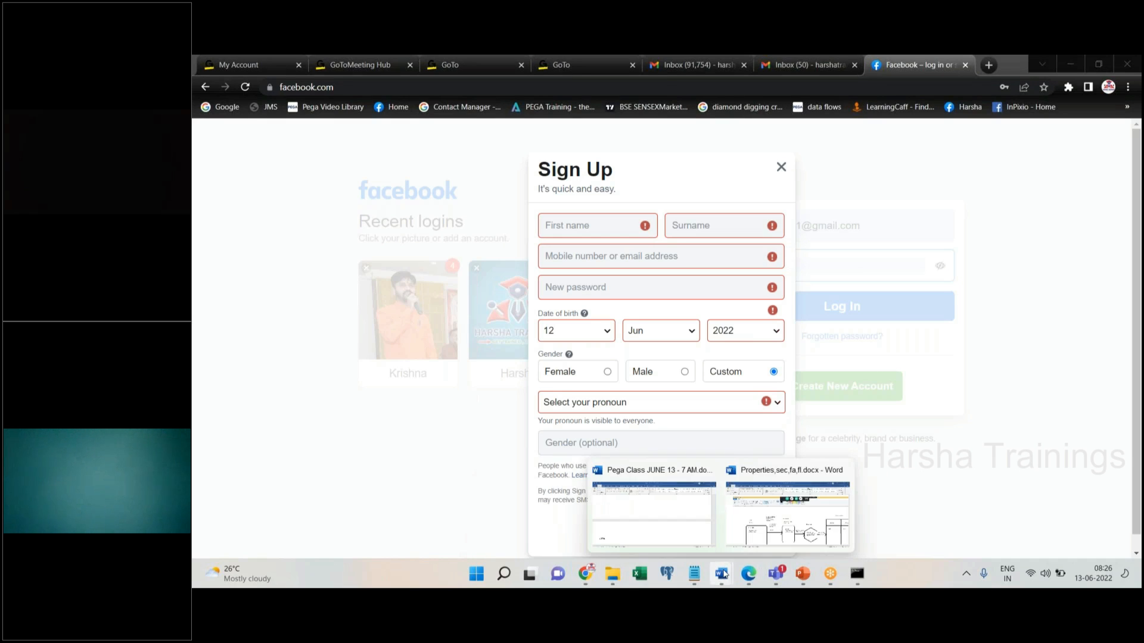
pyautogui.click(822, 530)
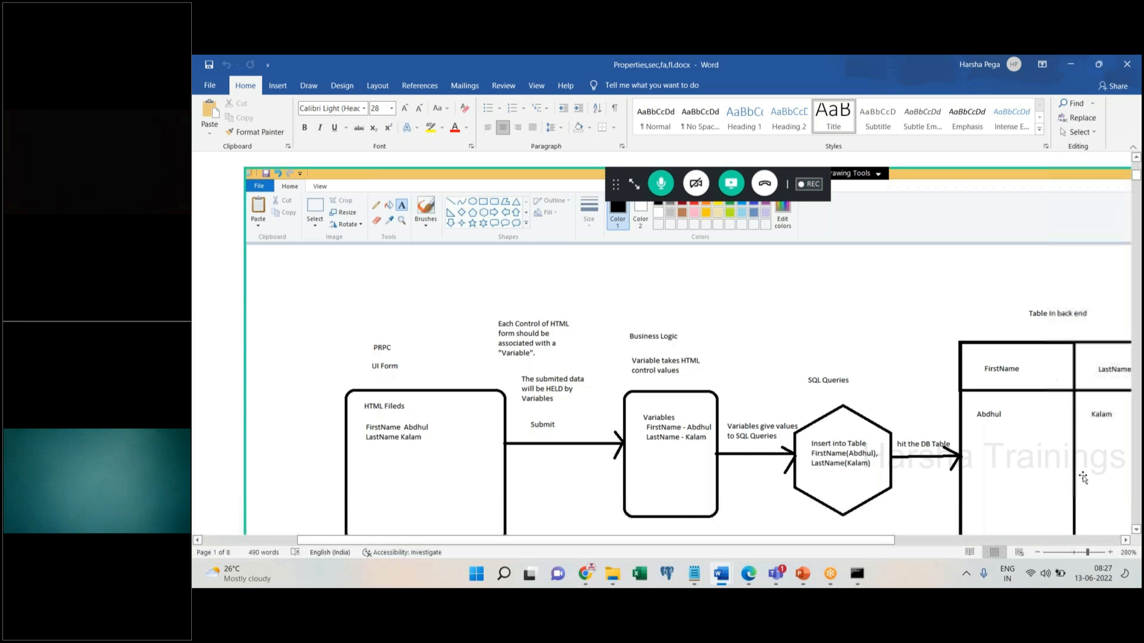
pyautogui.moveTo(750, 582)
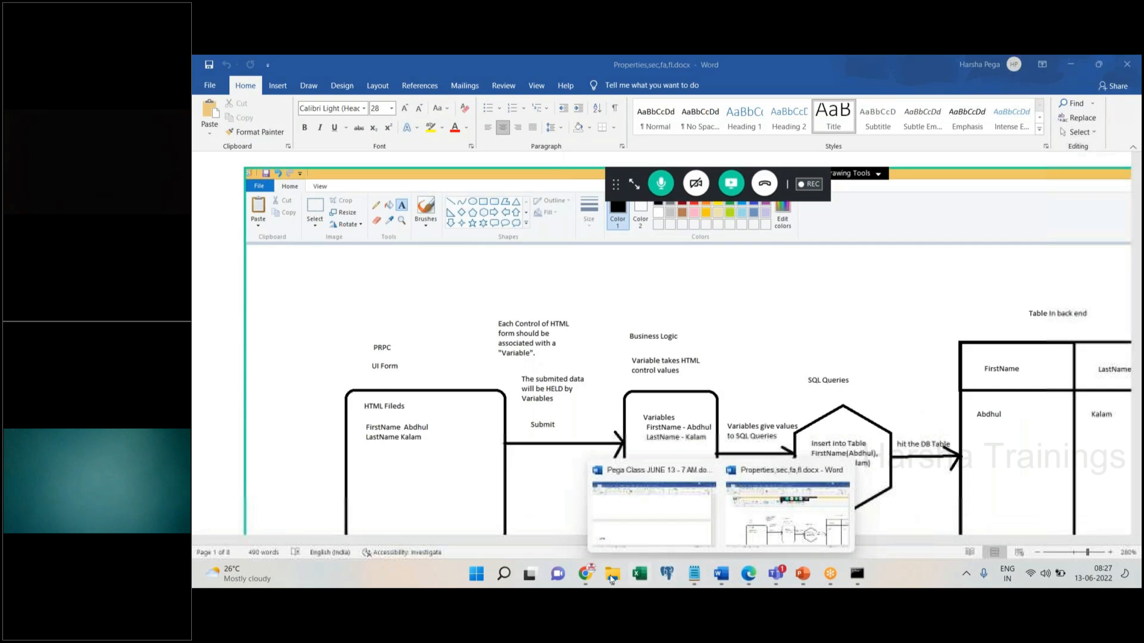
# Switch back to the Facebook Sign Up form in Chrome
pyautogui.click(587, 575)
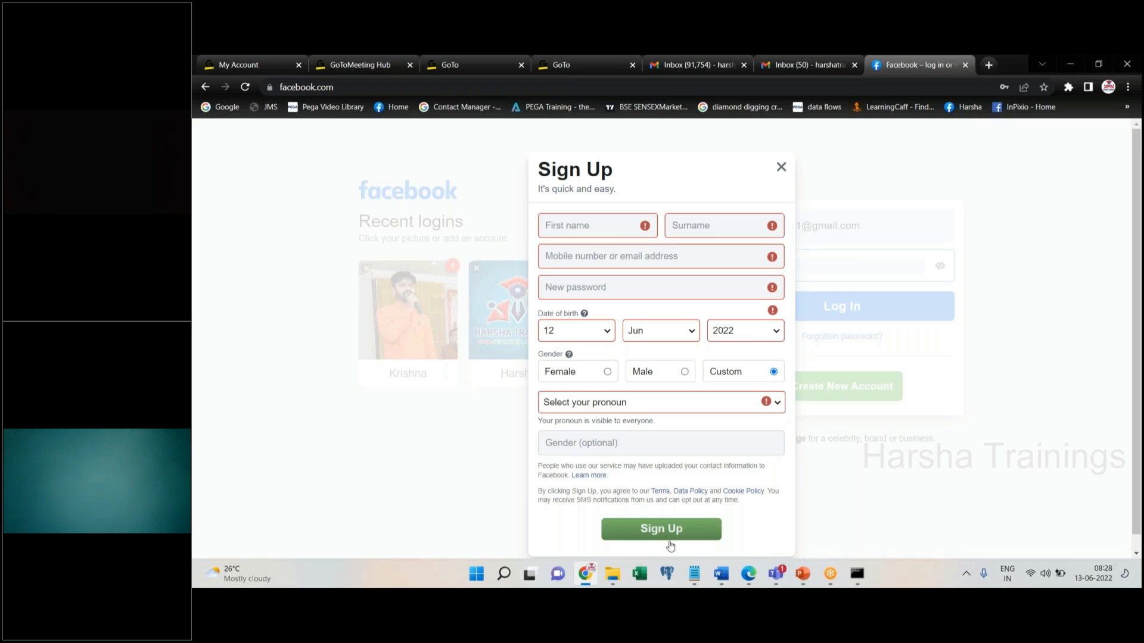
# Add a 'Variable' line below Process in the Notepad notes, then return to Facebook
pyautogui.click(694, 574)
pyautogui.click(482, 294)
pyautogui.click(470, 325)
pyautogui.press('Return')
pyautogui.press('Return')
pyautogui.press('Return')
pyautogui.press('Return')
pyautogui.write('Variable')
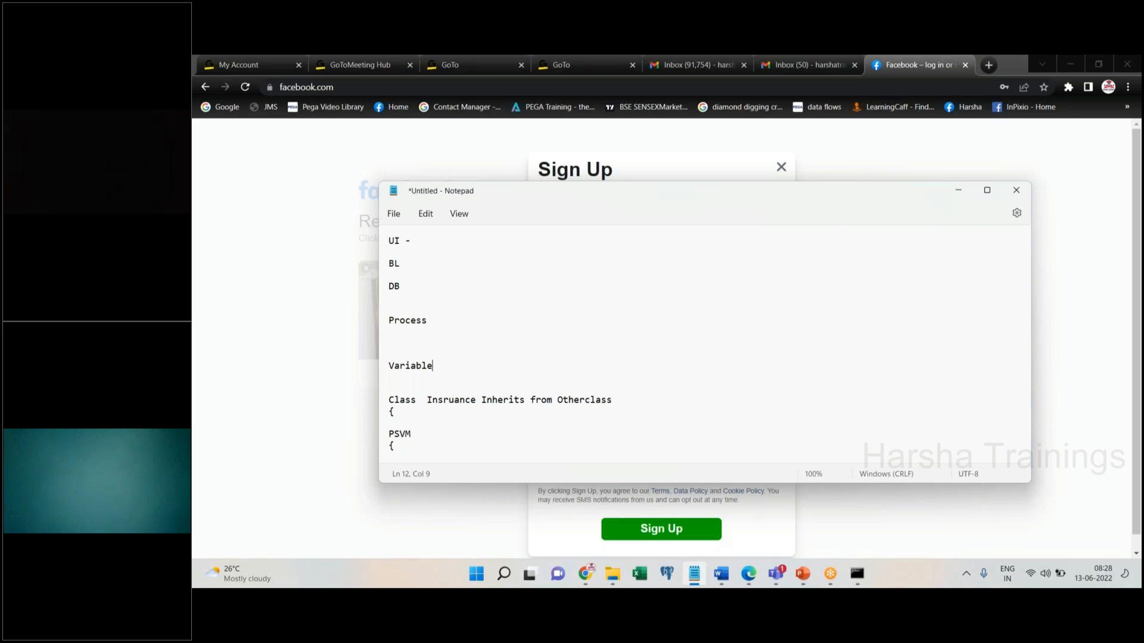
pyautogui.click(820, 147)
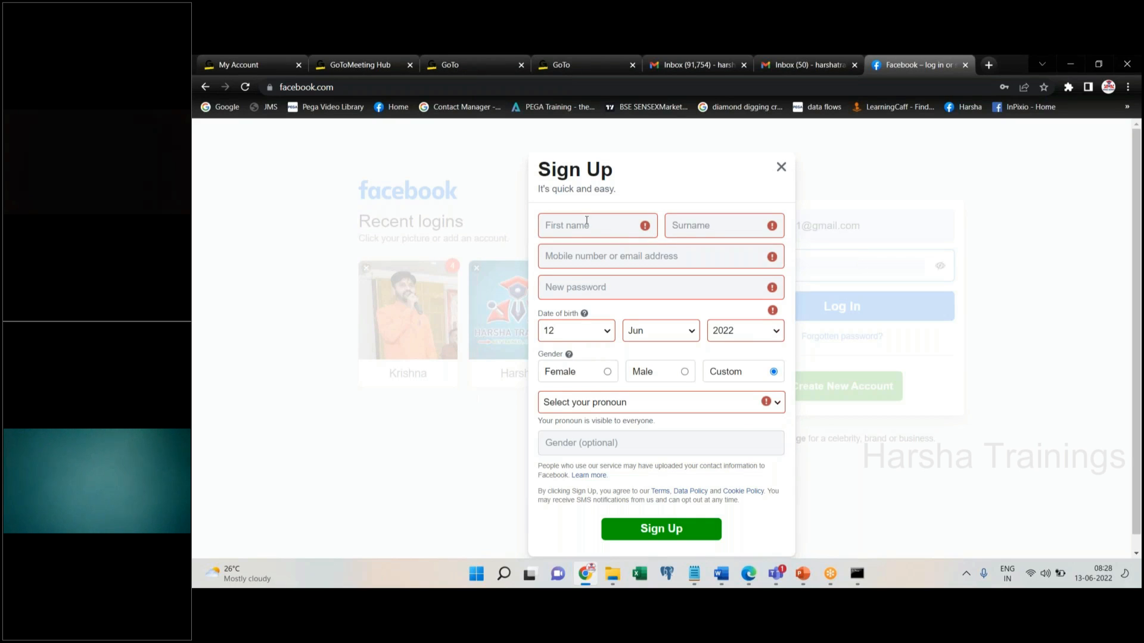
# Reveal the guidance messages for the Surname, mobile-or-email and New password fields
pyautogui.click(695, 222)
pyautogui.click(606, 261)
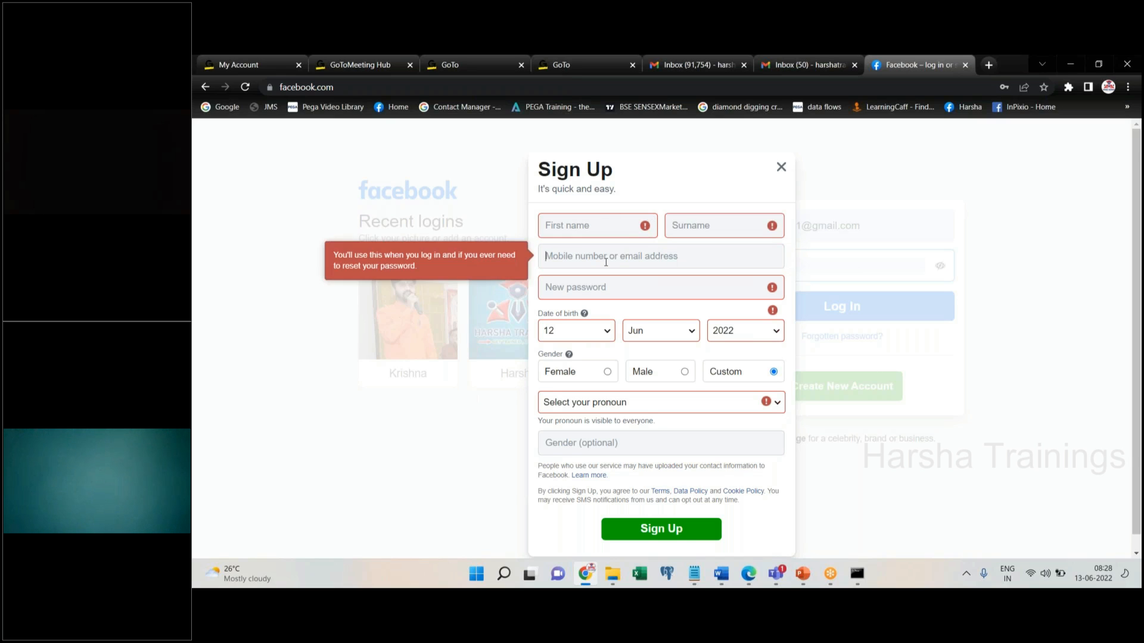
pyautogui.click(641, 285)
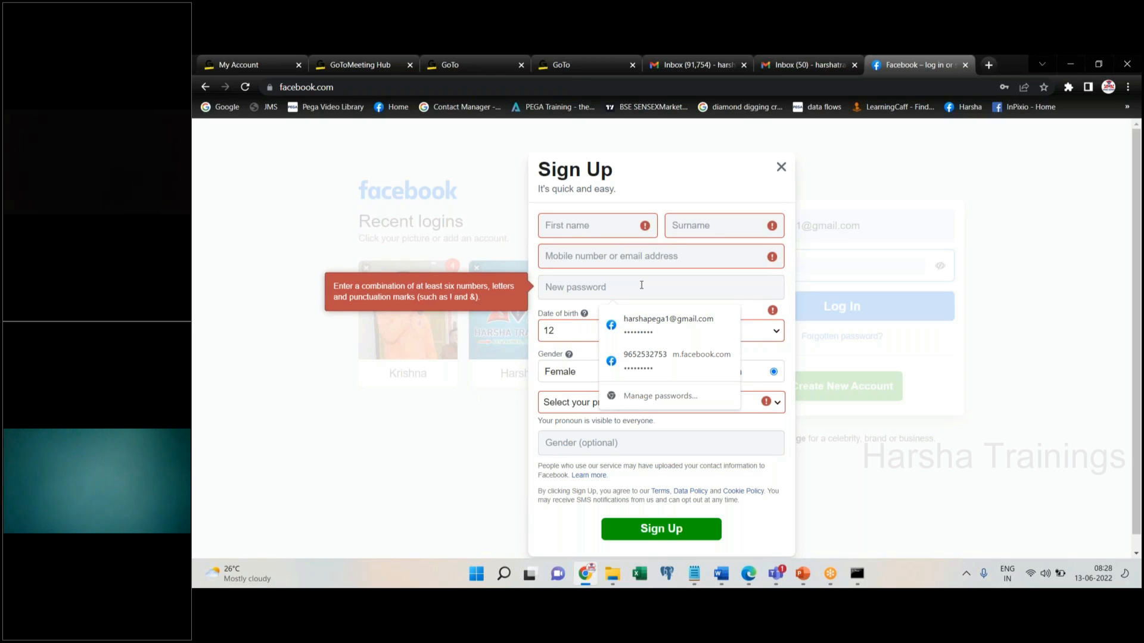
pyautogui.click(988, 64)
# Search Google Images for 'DB Table' and preview the An introduction to SQL tables image
pyautogui.write('goo')
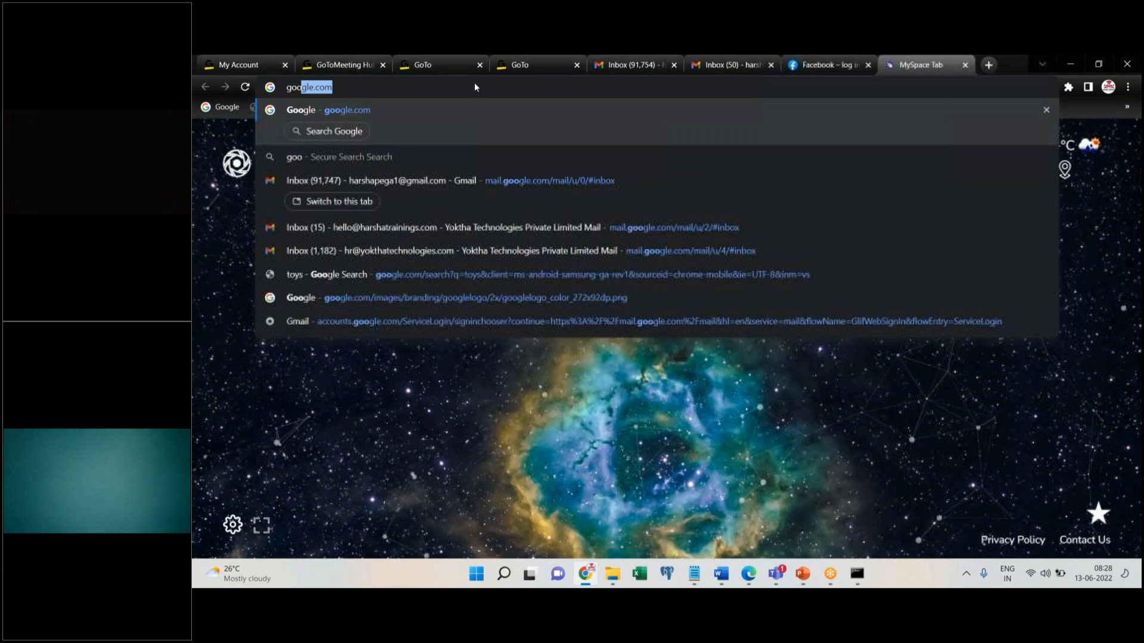
pyautogui.click(404, 123)
pyautogui.write('DB Table')
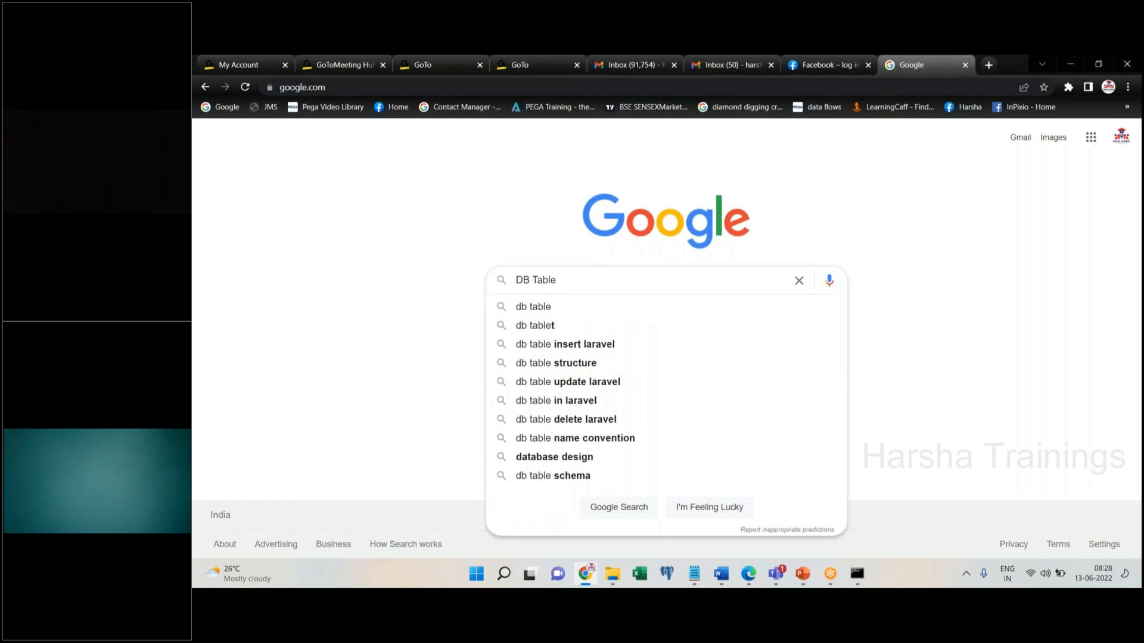
pyautogui.press('Return')
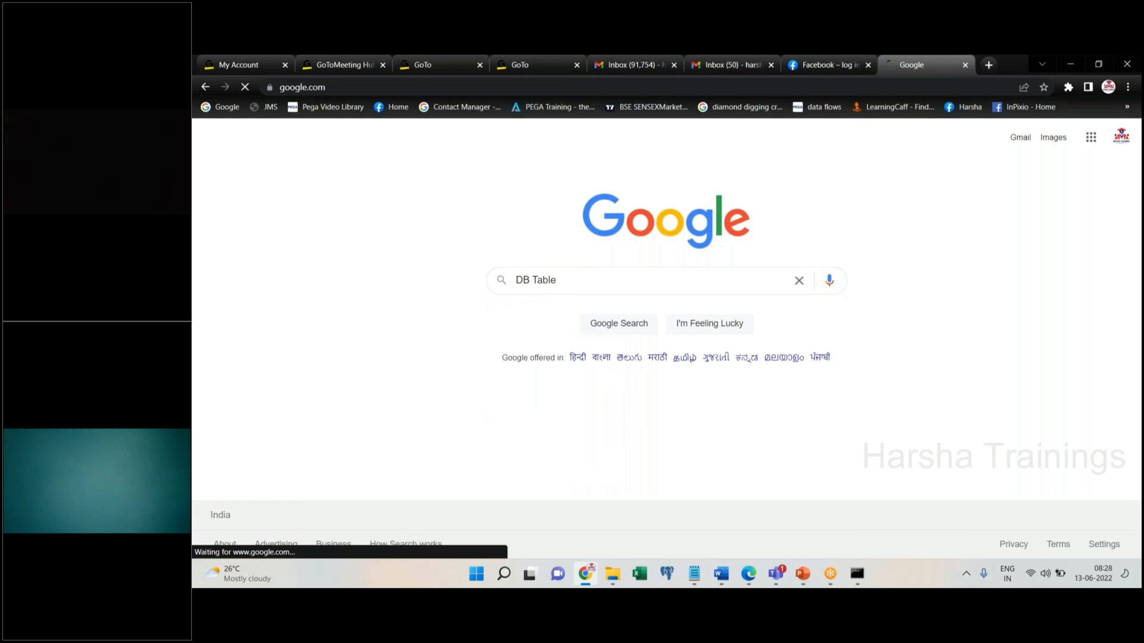
pyautogui.click(361, 187)
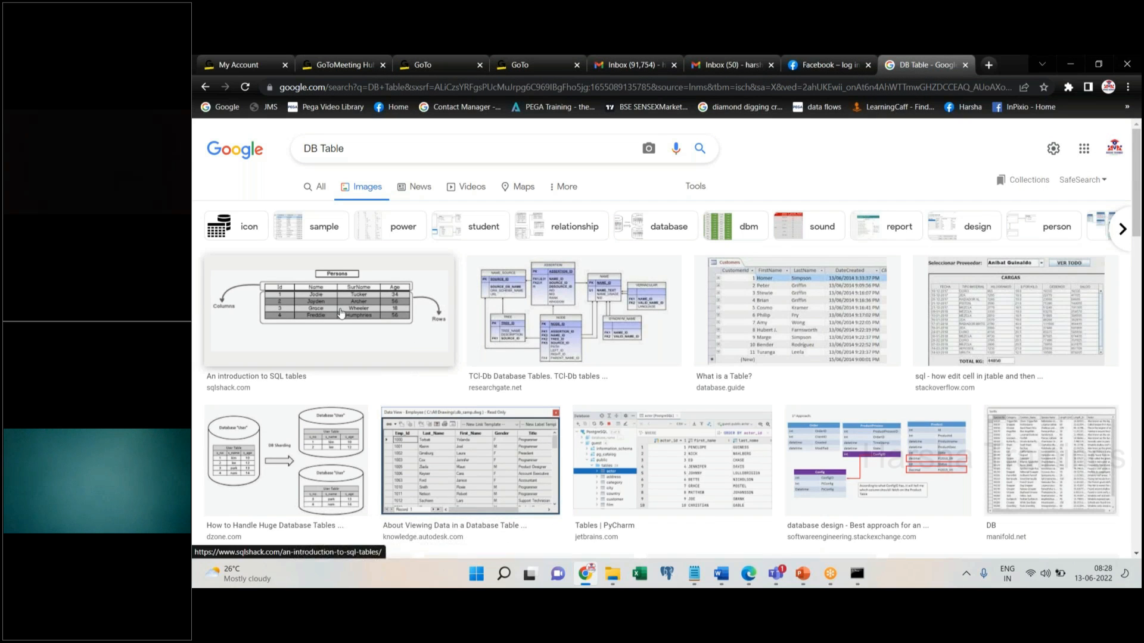
pyautogui.click(340, 313)
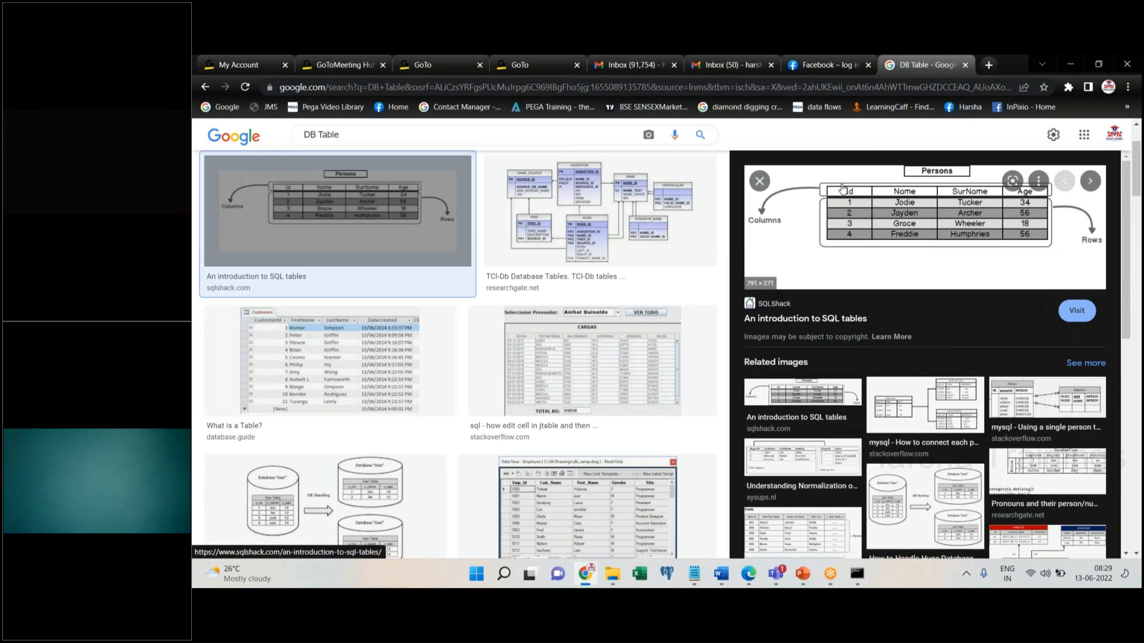
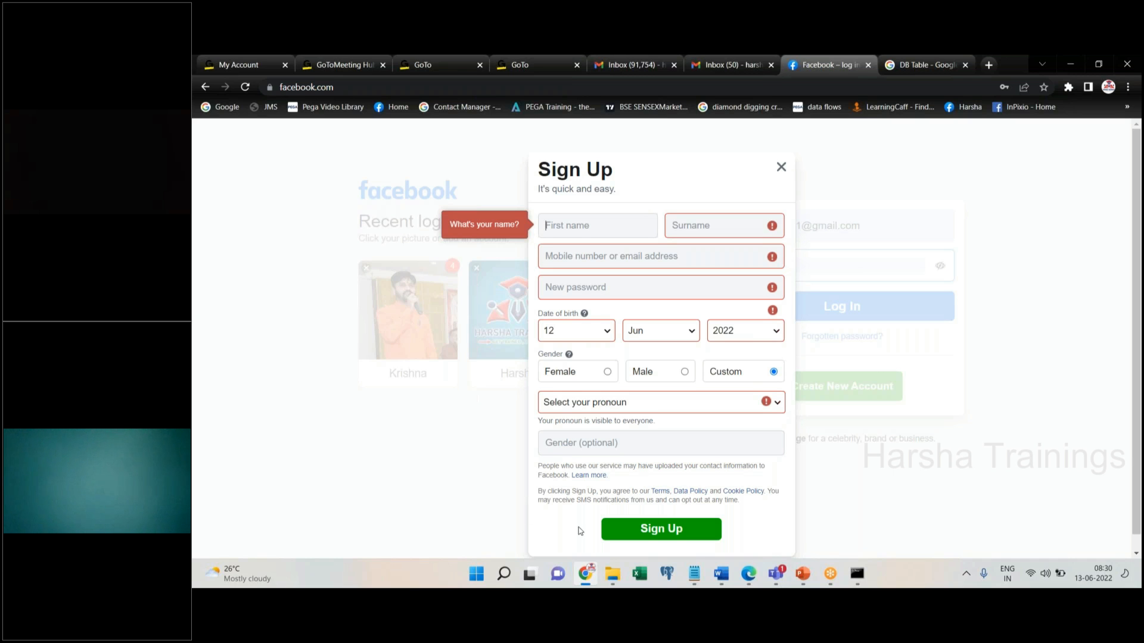
# Switch to the Pega Dev Studio window for the LIC Auto Insurance application
pyautogui.click(748, 583)
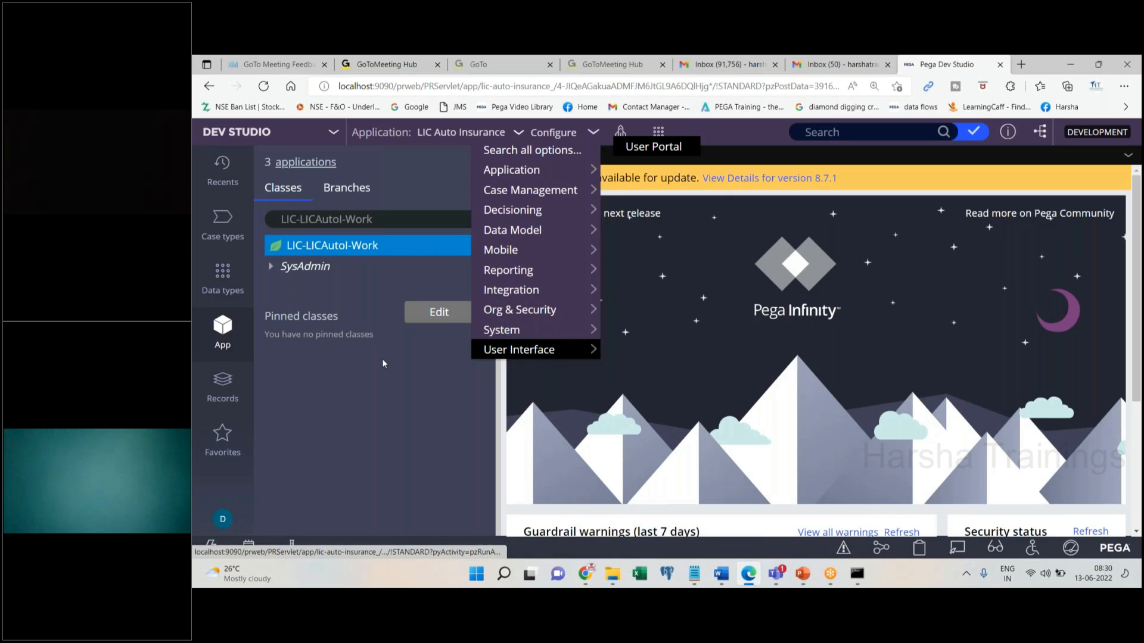
# Create a section labelled 'test' in the LIC-LICAutoI-Work class and open it
pyautogui.rightClick(334, 251)
pyautogui.moveTo(333, 267)
pyautogui.moveTo(490, 530)
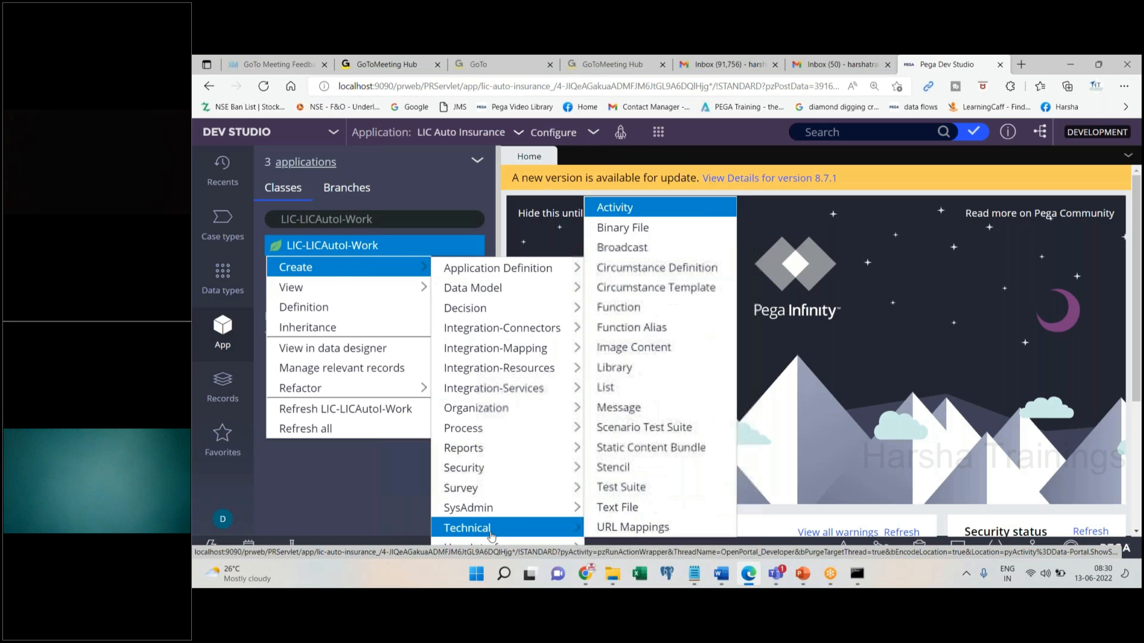
pyautogui.click(619, 504)
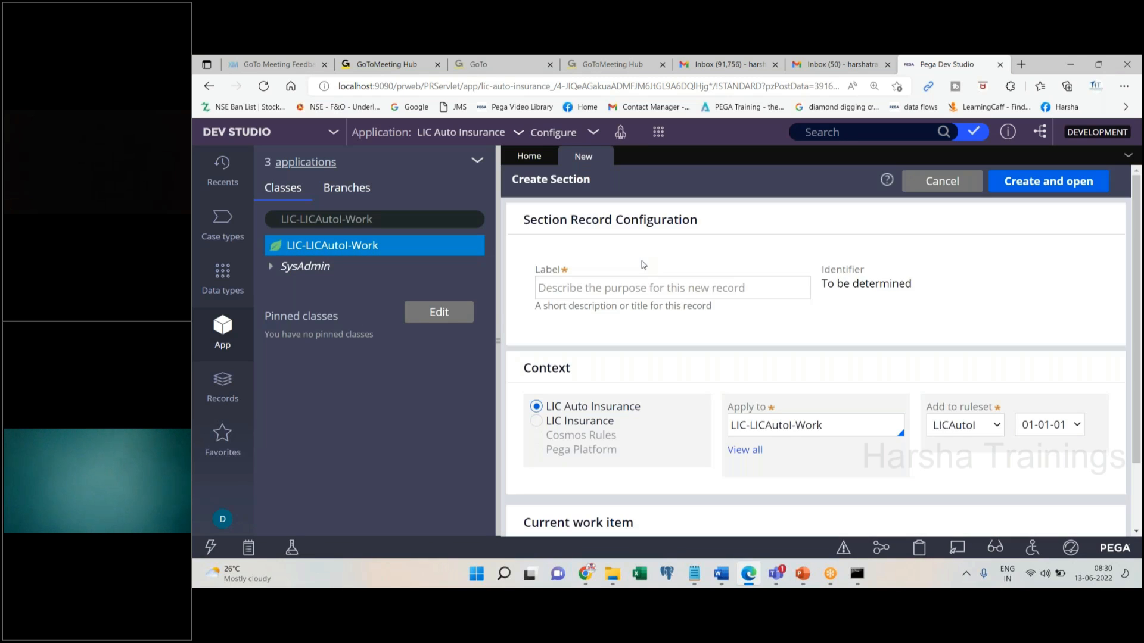
pyautogui.write('test')
pyautogui.press('Return')
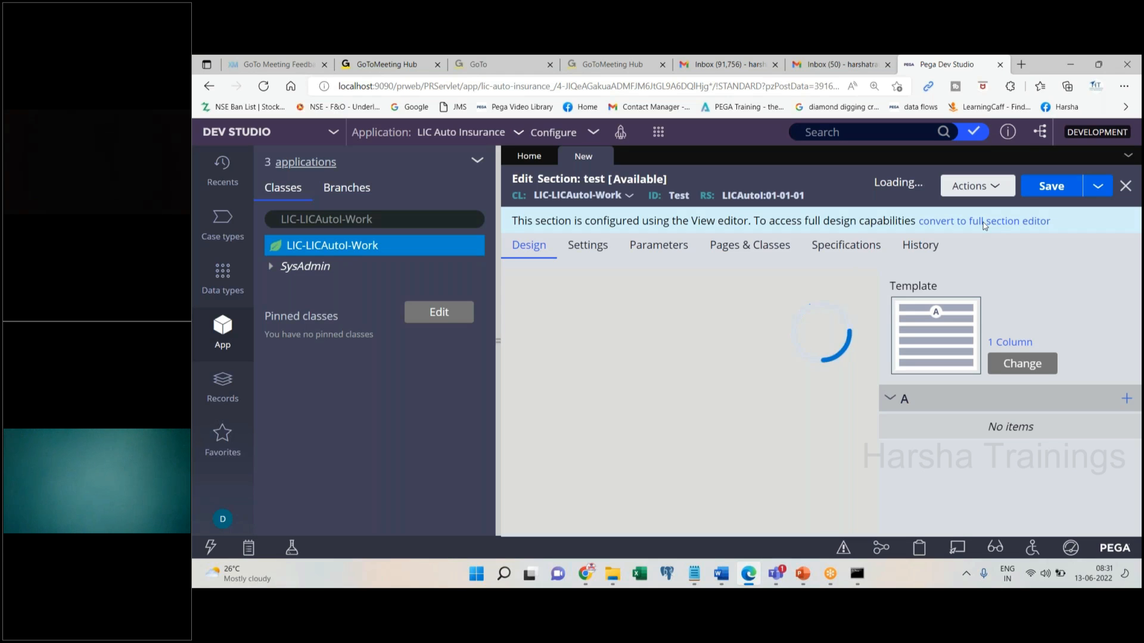
# Convert the test section to the full editor and drop a Text input into its stacked layout
pyautogui.click(985, 225)
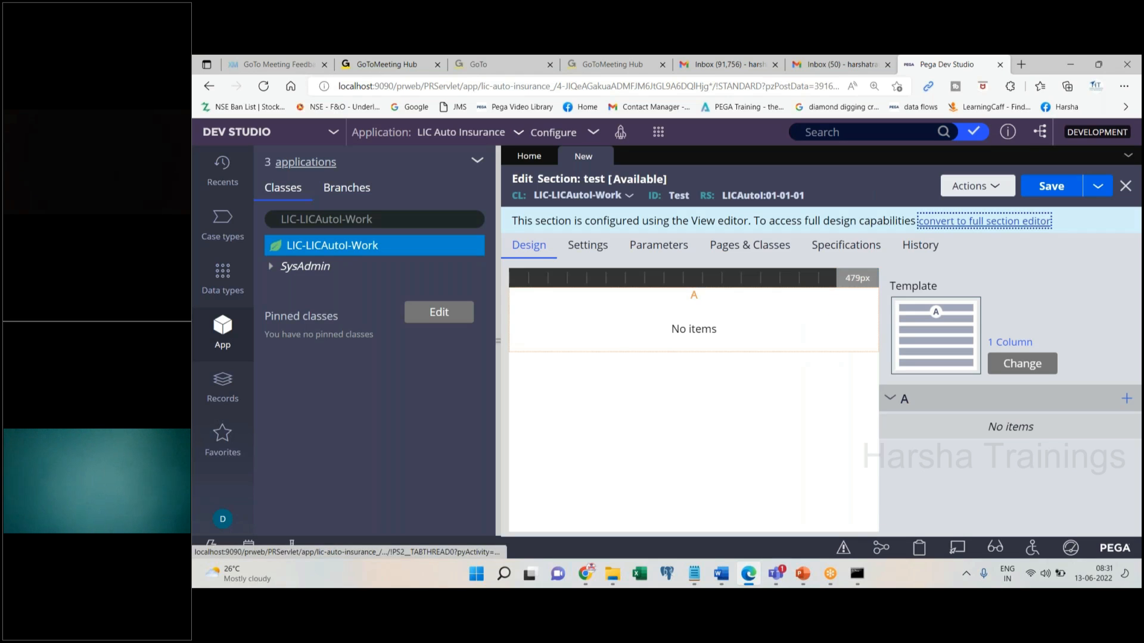
pyautogui.click(1052, 415)
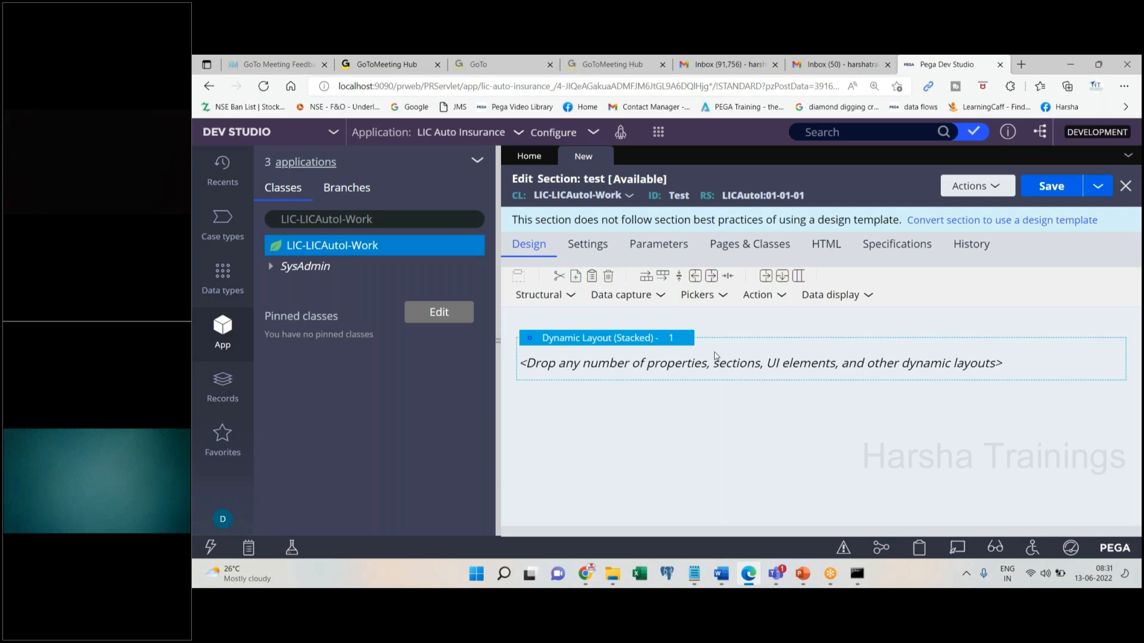
pyautogui.click(780, 301)
pyautogui.click(649, 302)
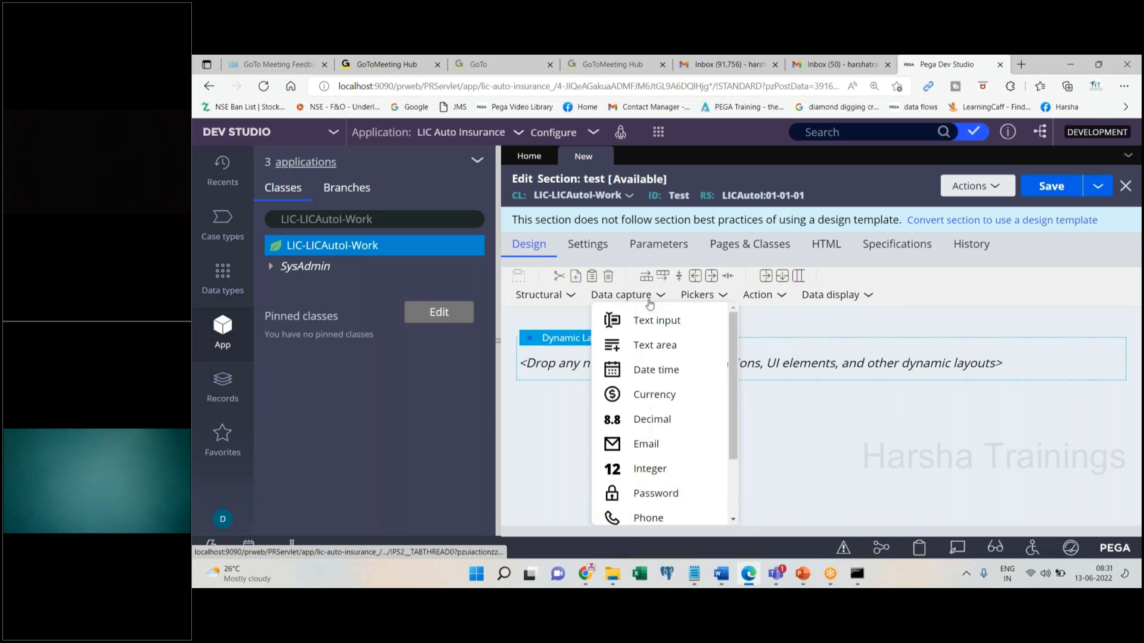
pyautogui.click(600, 370)
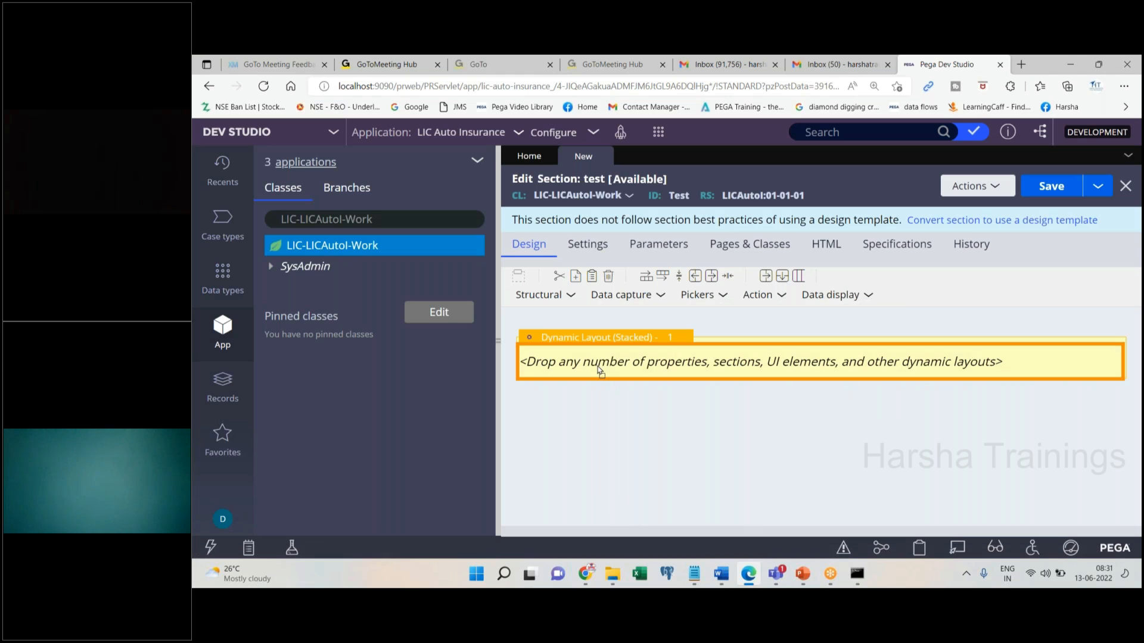
pyautogui.click(599, 370)
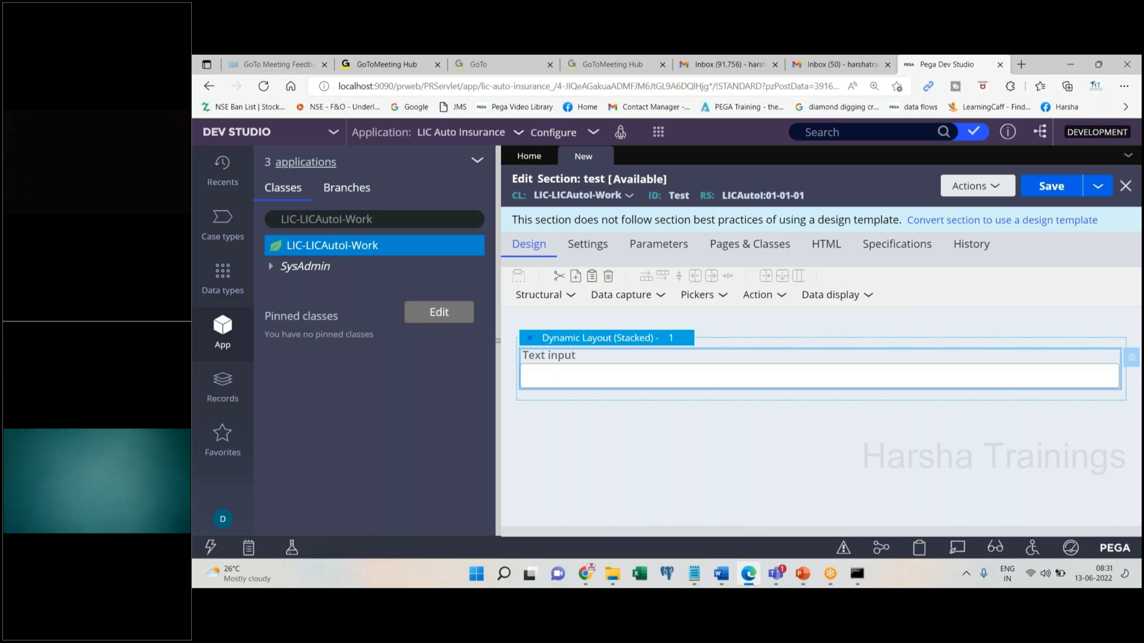
# Open the text input's cell properties and bind it to .pyFirstname
pyautogui.doubleClick(582, 387)
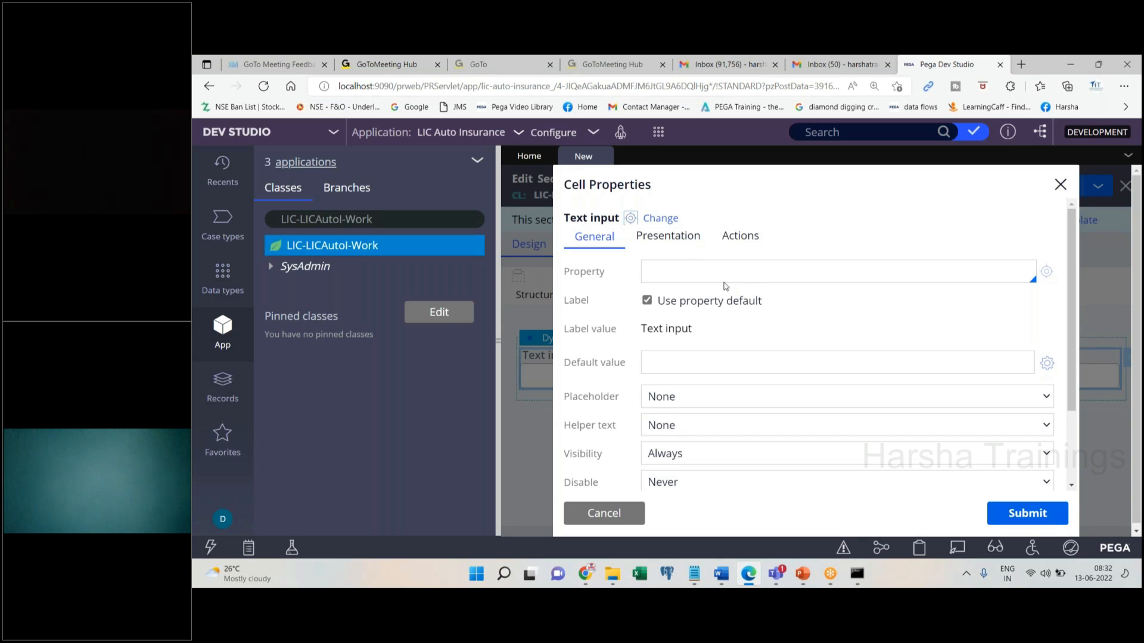
pyautogui.moveTo(562, 276); pyautogui.dragTo(604, 280)
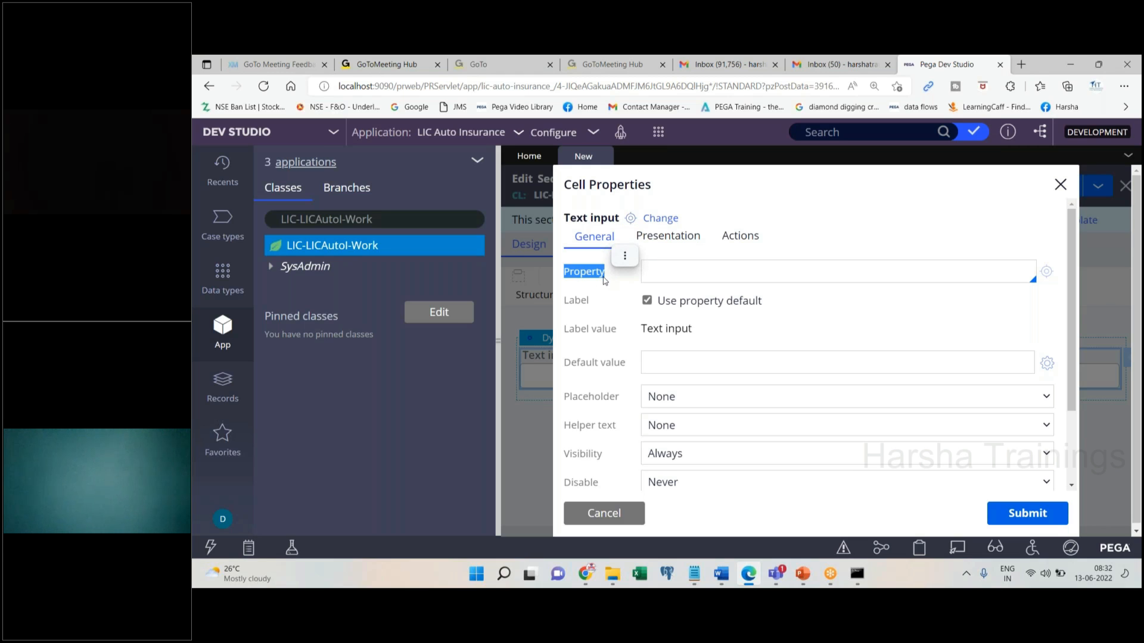
pyautogui.click(645, 271)
pyautogui.write('.pyFir')
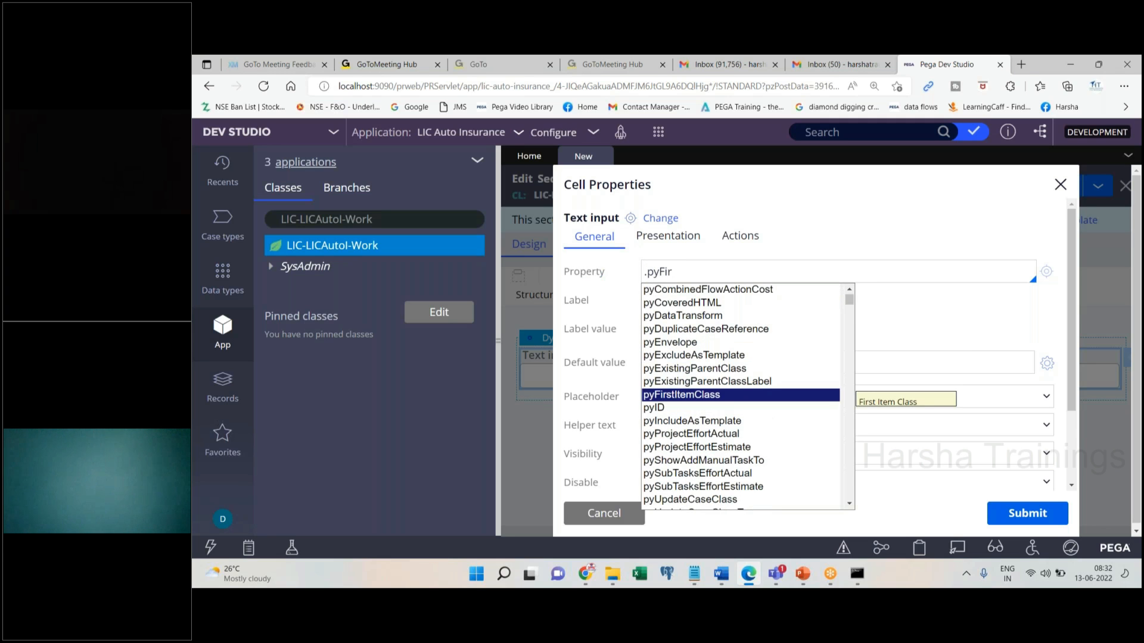
pyautogui.write('stname')
pyautogui.click(891, 230)
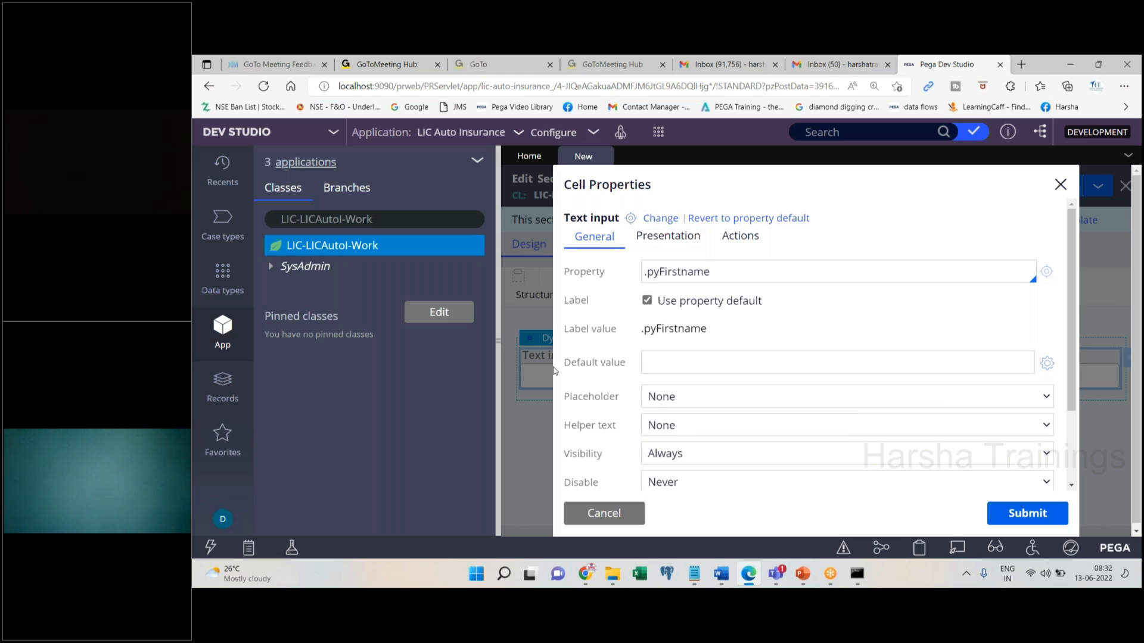
# Edit the property name to read pyFirstname, removing the leading dot, stray characters and spaces
pyautogui.tripleClick(717, 275)
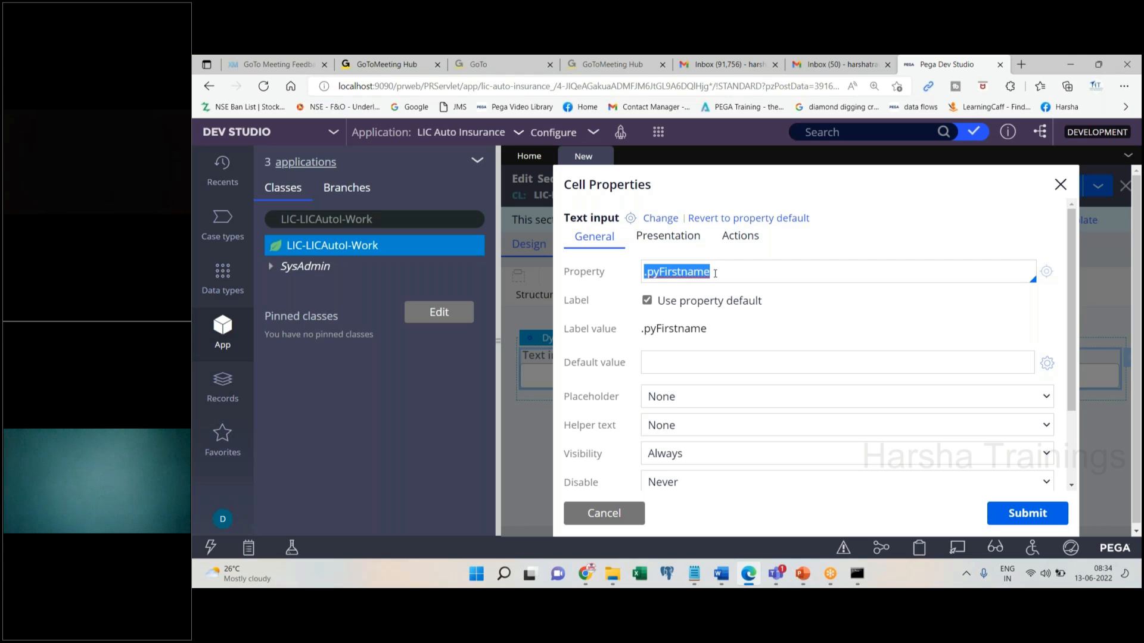
pyautogui.click(746, 274)
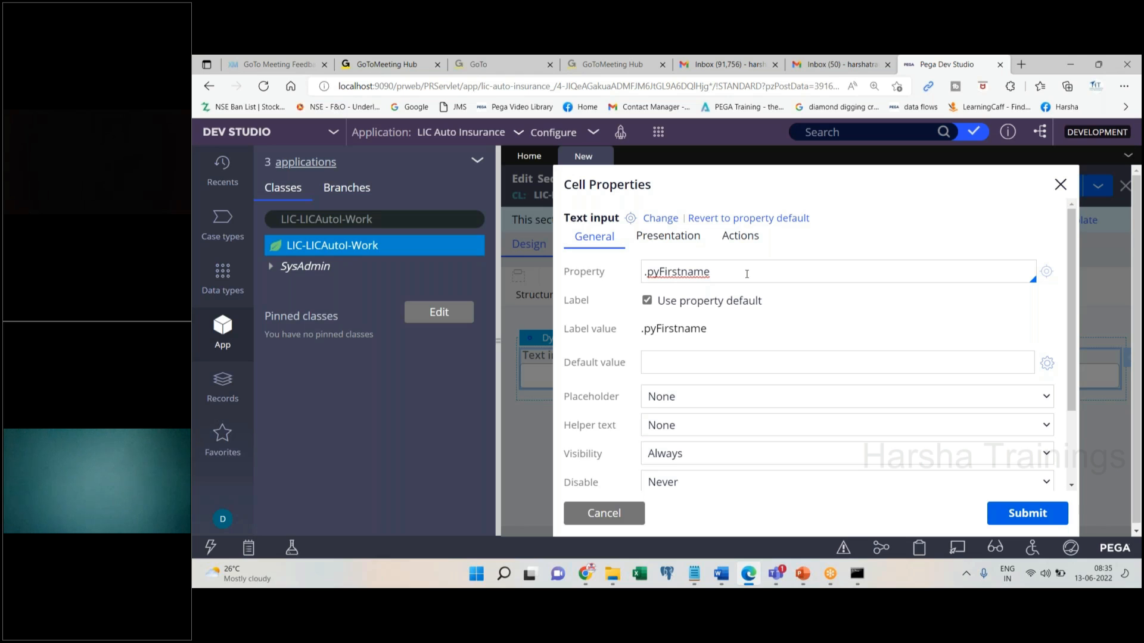
pyautogui.press('Home')
pyautogui.press('Delete')
pyautogui.write('+')
pyautogui.press('BackSpace')
pyautogui.write('+')
pyautogui.press('BackSpace')
pyautogui.write('.')
pyautogui.press('BackSpace')
pyautogui.click(684, 272)
pyautogui.press('BackSpace')
pyautogui.press('BackSpace')
pyautogui.press('BackSpace')
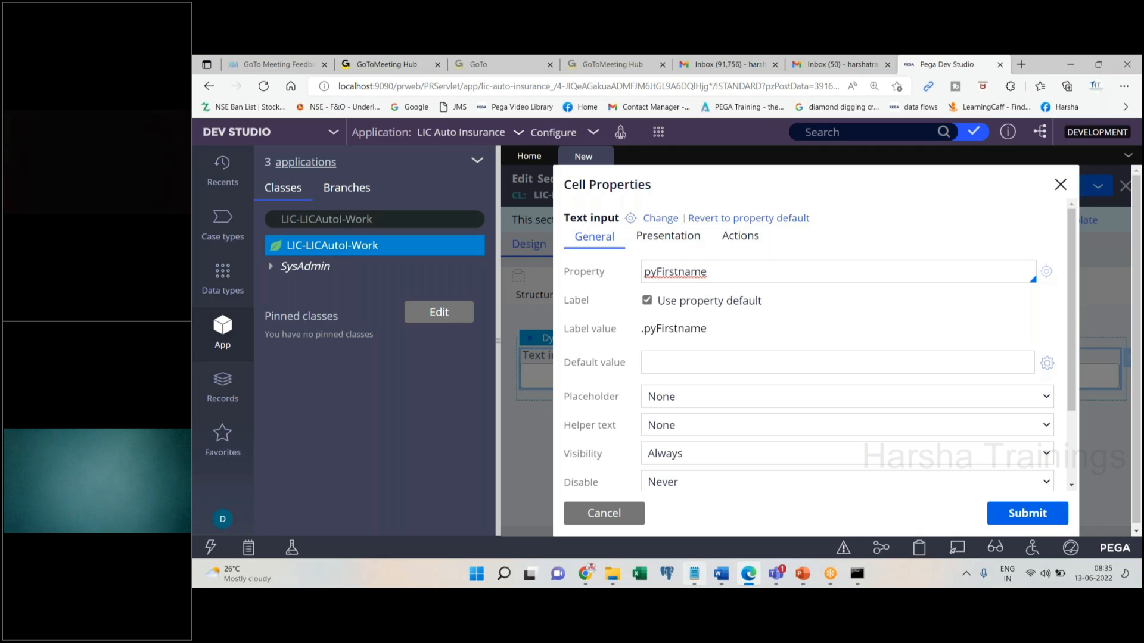
pyautogui.click(694, 574)
pyautogui.click(697, 319)
# Add Notepad lines under Process: First = text, Age - integer, currency = Decimal, Password - Obfocus
pyautogui.press('Return')
pyautogui.press('Return')
pyautogui.write('F')
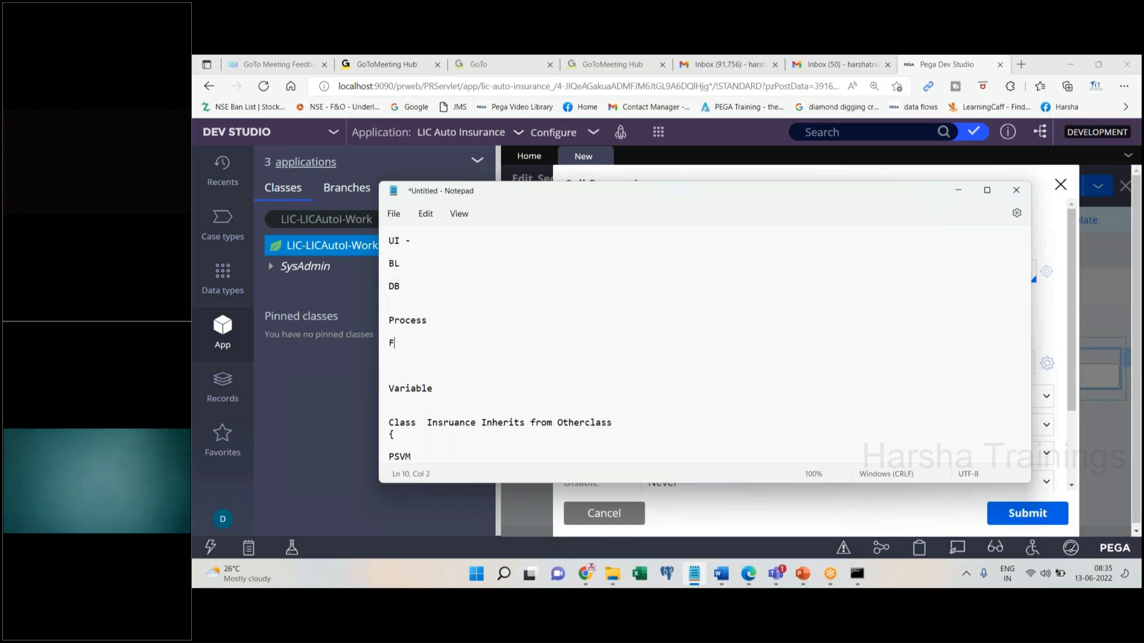
pyautogui.write('irst = text')
pyautogui.press('Return')
pyautogui.press('Return')
pyautogui.write('Age')
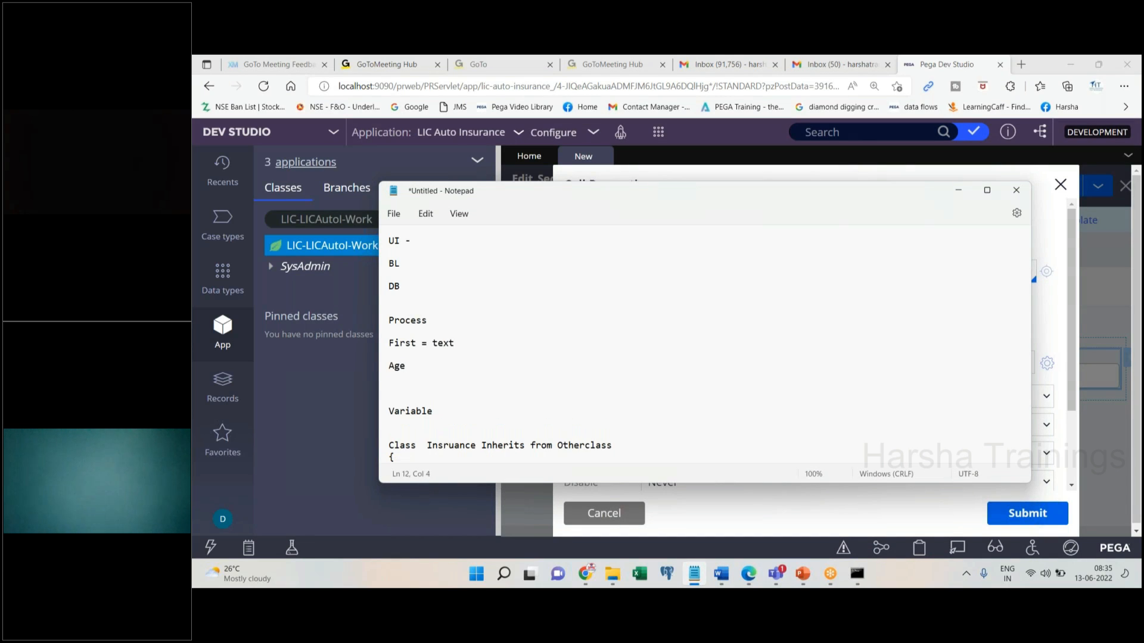
pyautogui.write(' - integer')
pyautogui.press('Return')
pyautogui.press('Return')
pyautogui.write('currency = Decimal')
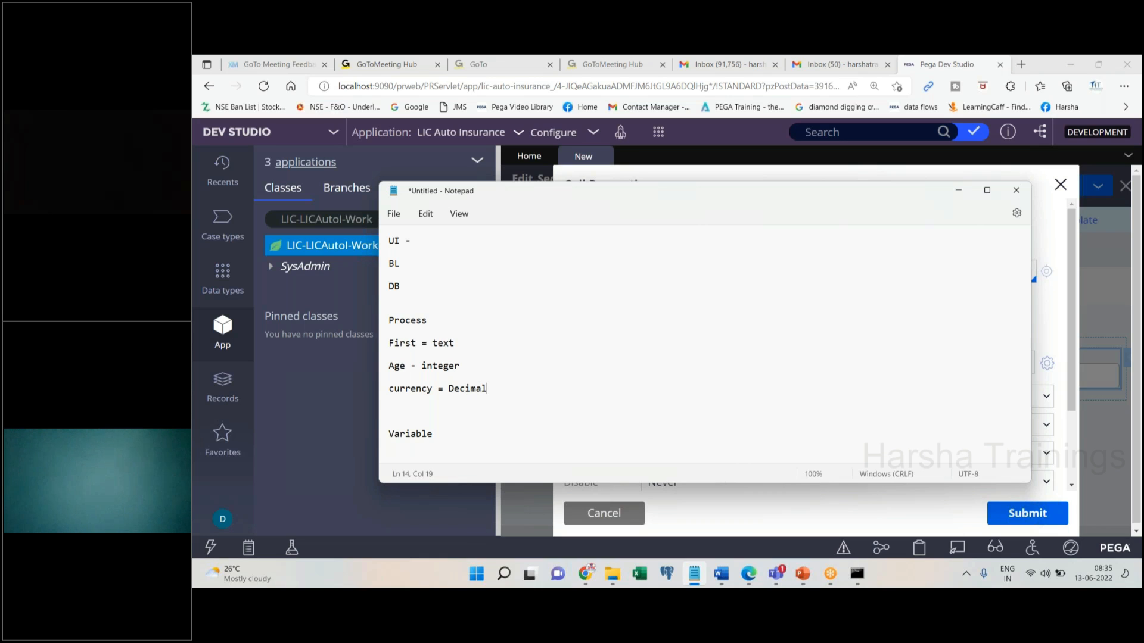
pyautogui.press('Return')
pyautogui.press('Return')
pyautogui.write('Password - Ob')
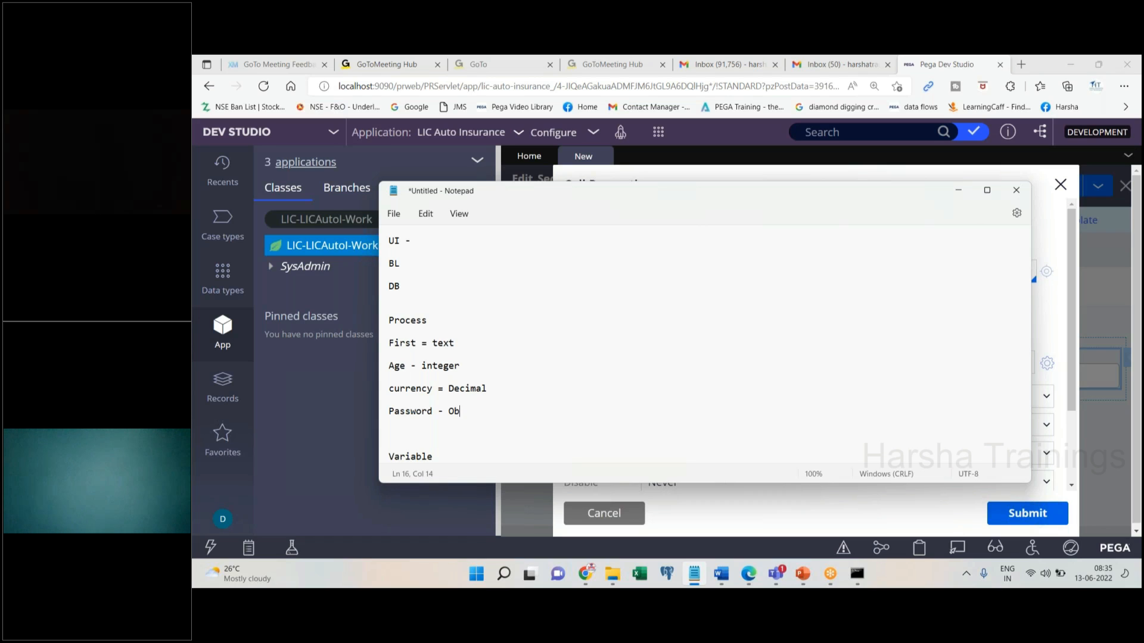
pyautogui.write('focus')
# Minimize Notepad and close the Cell Properties dialog to return to the test section design
pyautogui.click(959, 191)
pyautogui.click(1060, 185)
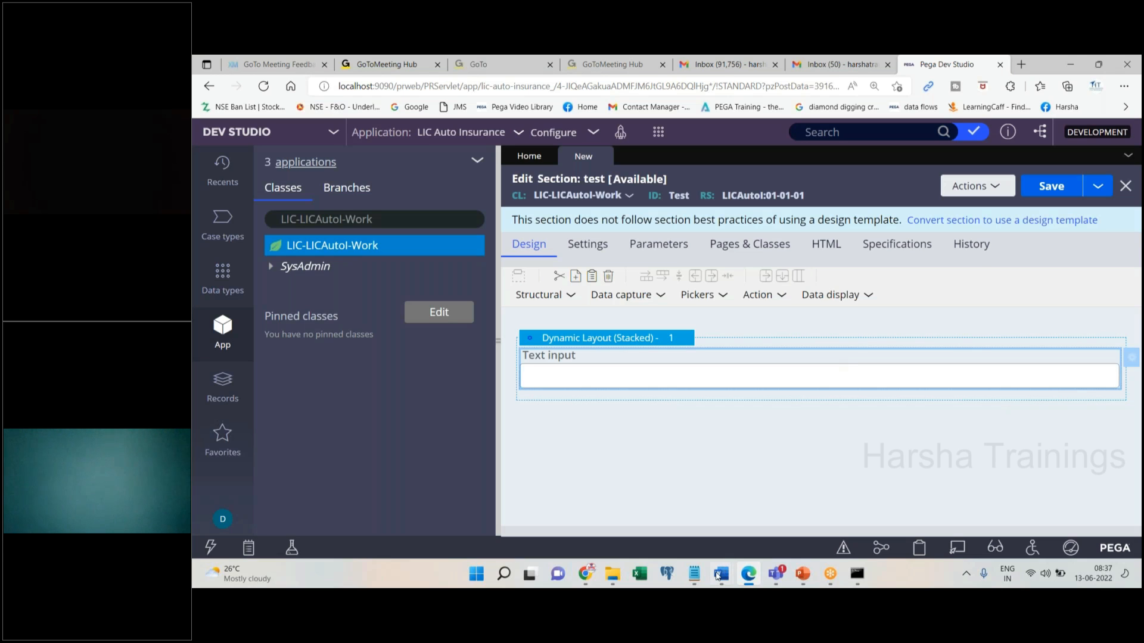
pyautogui.click(694, 573)
# Replace the Notepad notes with Properties -Variable, Section, Floww action and Flow
pyautogui.hotkey('ctrl', 'a')
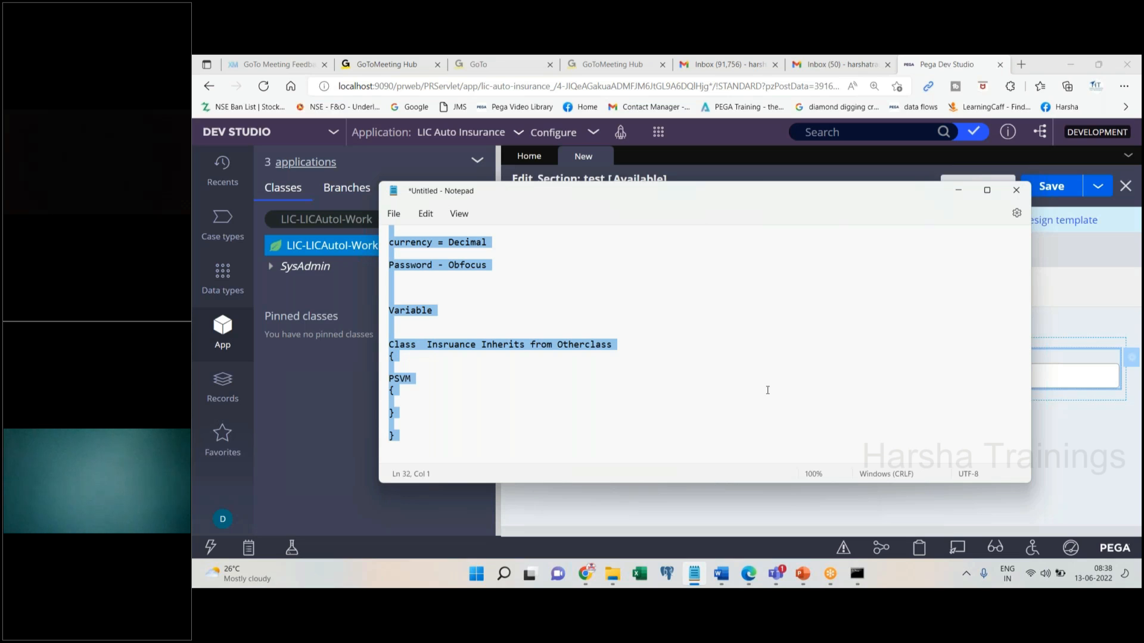
pyautogui.press('BackSpace')
pyautogui.write('Propert')
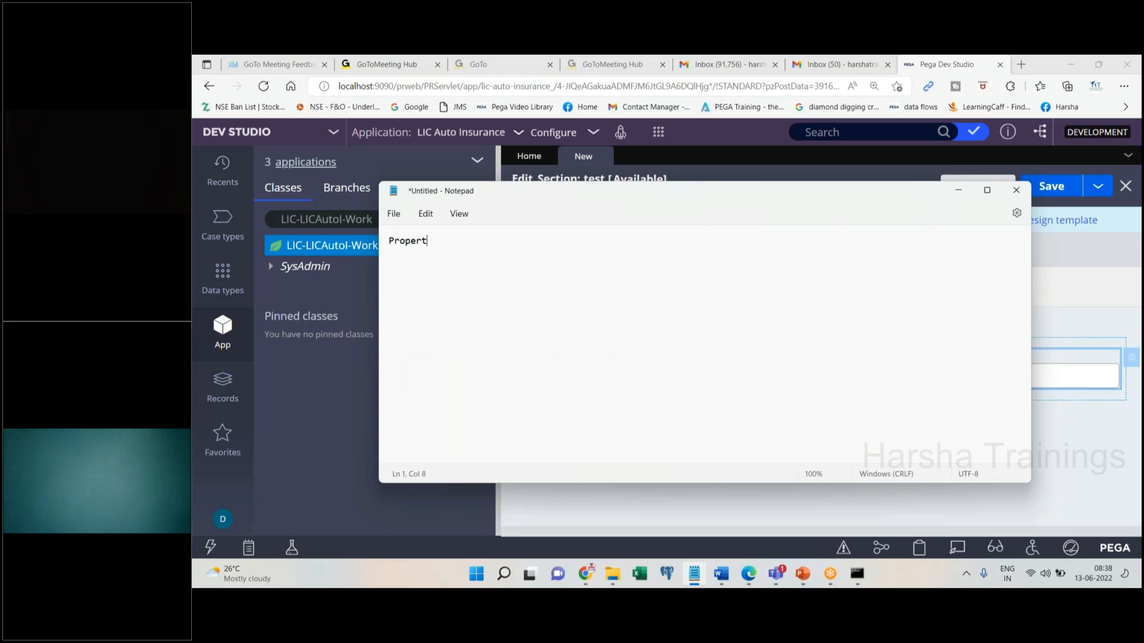
pyautogui.write('ies')
pyautogui.press('Return')
pyautogui.press('Return')
pyautogui.write('Section')
pyautogui.press('Return')
pyautogui.press('Return')
pyautogui.write('Floww action')
pyautogui.press('Return')
pyautogui.press('Return')
pyautogui.press('Return')
pyautogui.write('Flow')
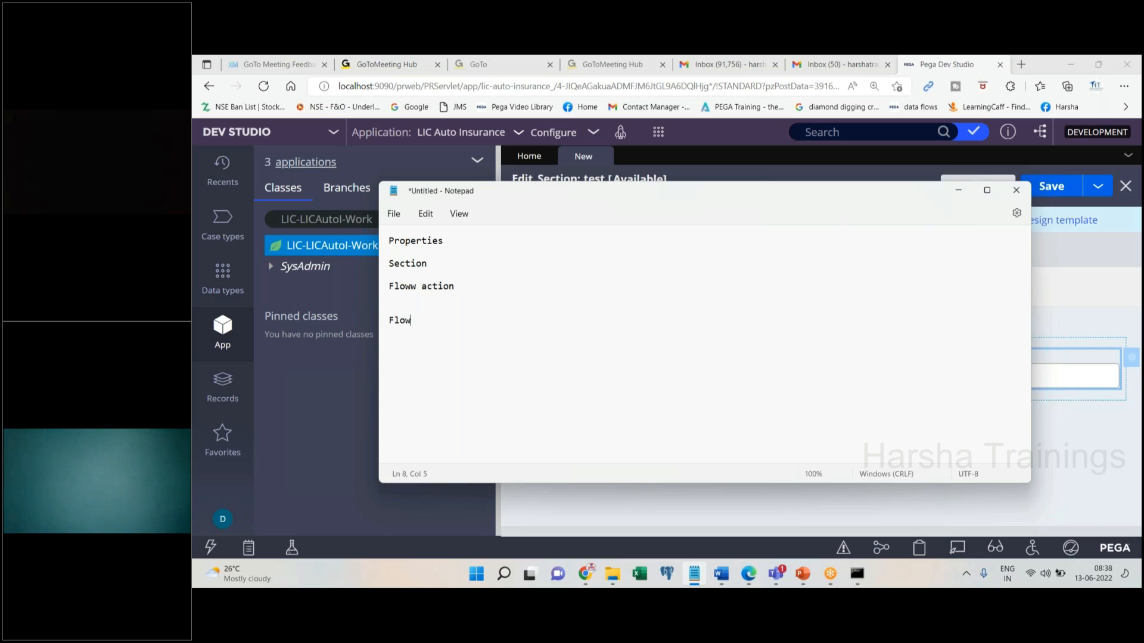
pyautogui.click(465, 245)
pyautogui.write('-Variable')
# Open Properties,sec,fa,fl.docx in Word and scroll to its Property section
pyautogui.click(721, 581)
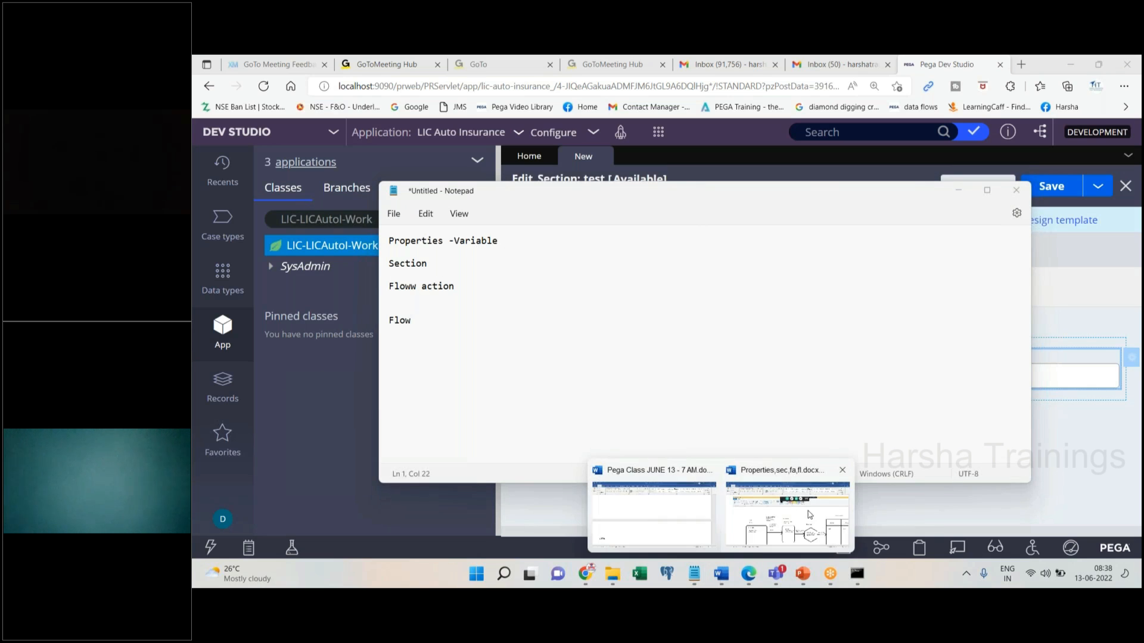
pyautogui.click(768, 524)
pyautogui.scroll(-10, 1140, 249)
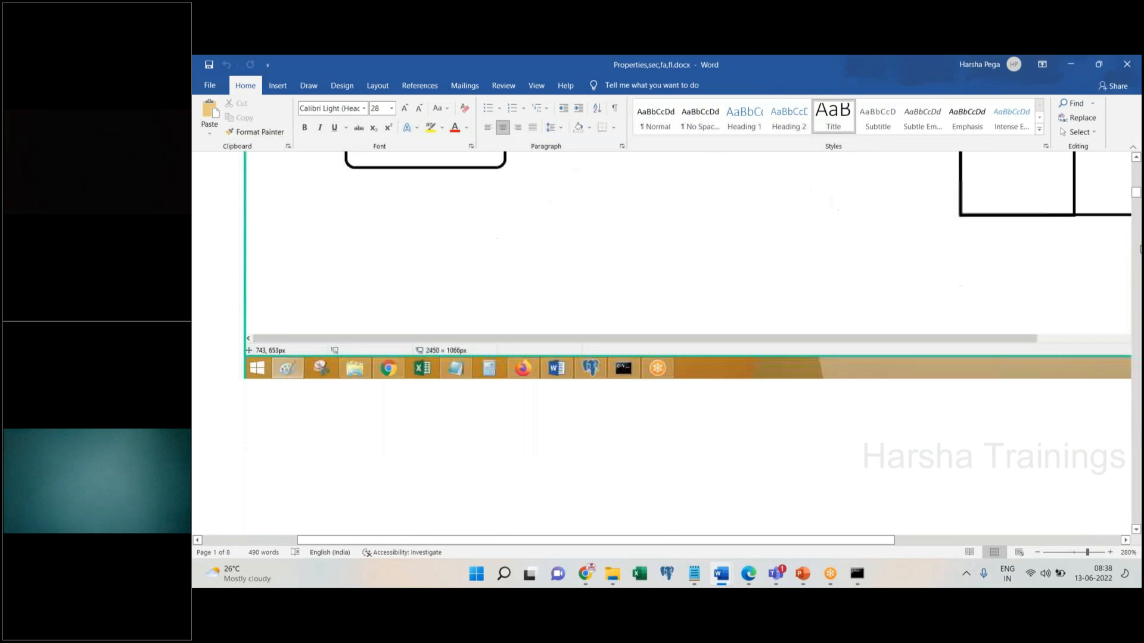
pyautogui.click(1132, 156)
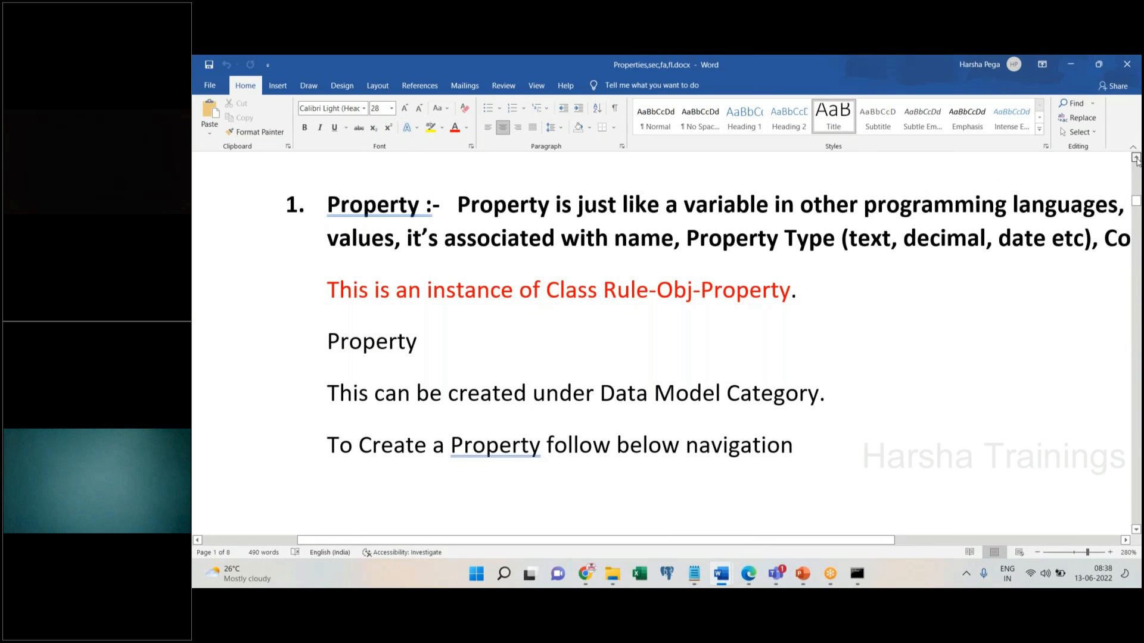
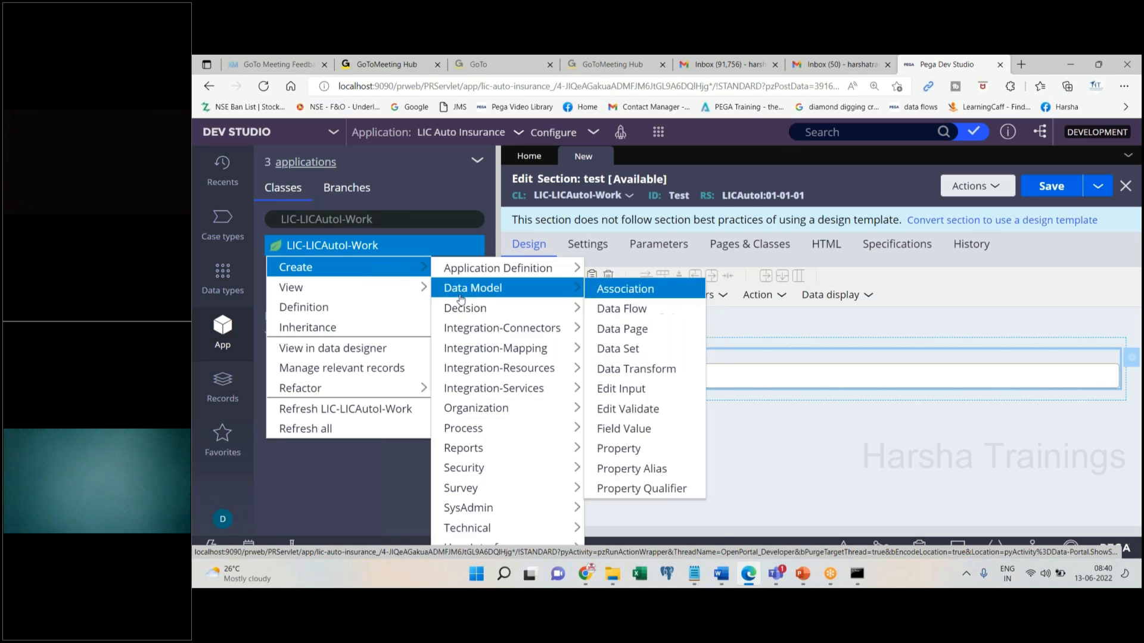
# Start a new property for LIC-LICAutoI-Work and give it the label test
pyautogui.moveTo(472, 265)
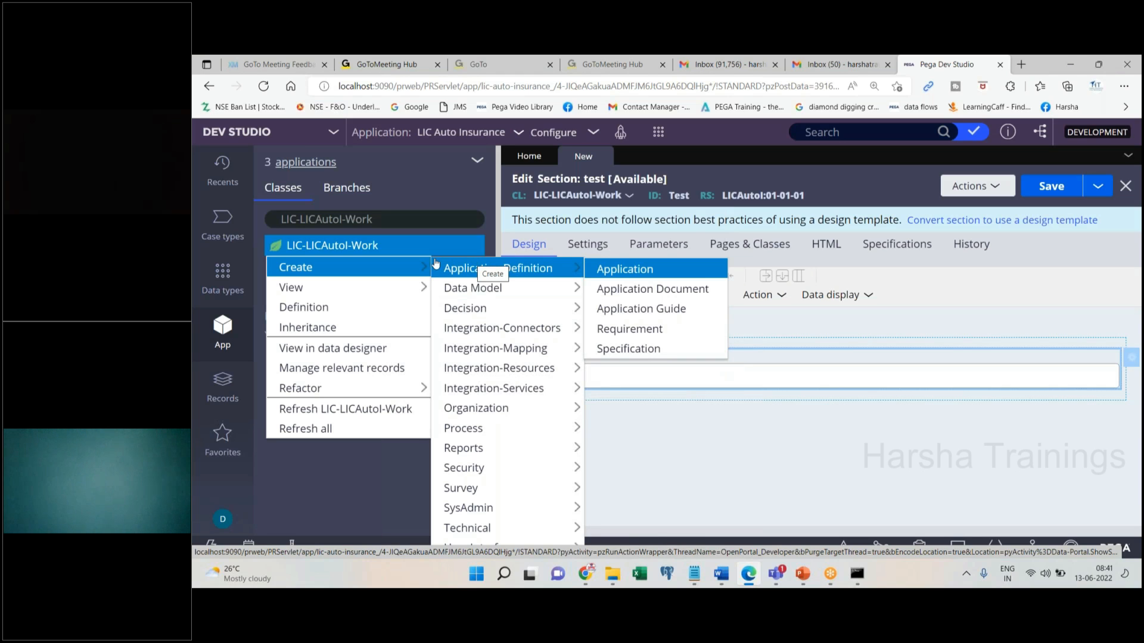
pyautogui.moveTo(470, 292)
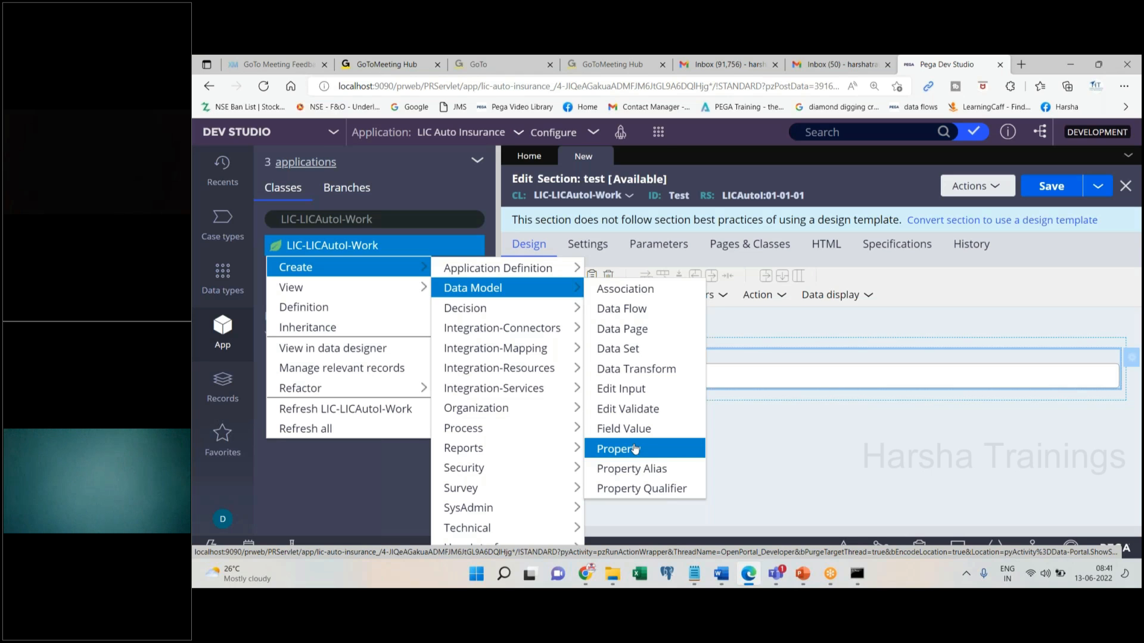
pyautogui.click(634, 450)
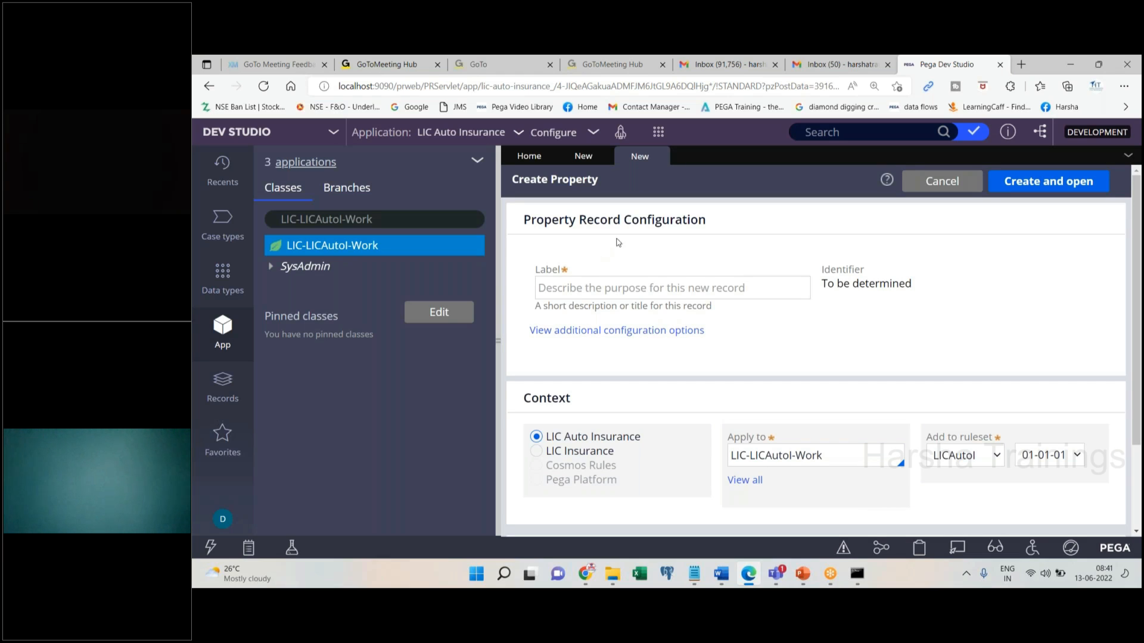
pyautogui.click(662, 291)
pyautogui.write('test')
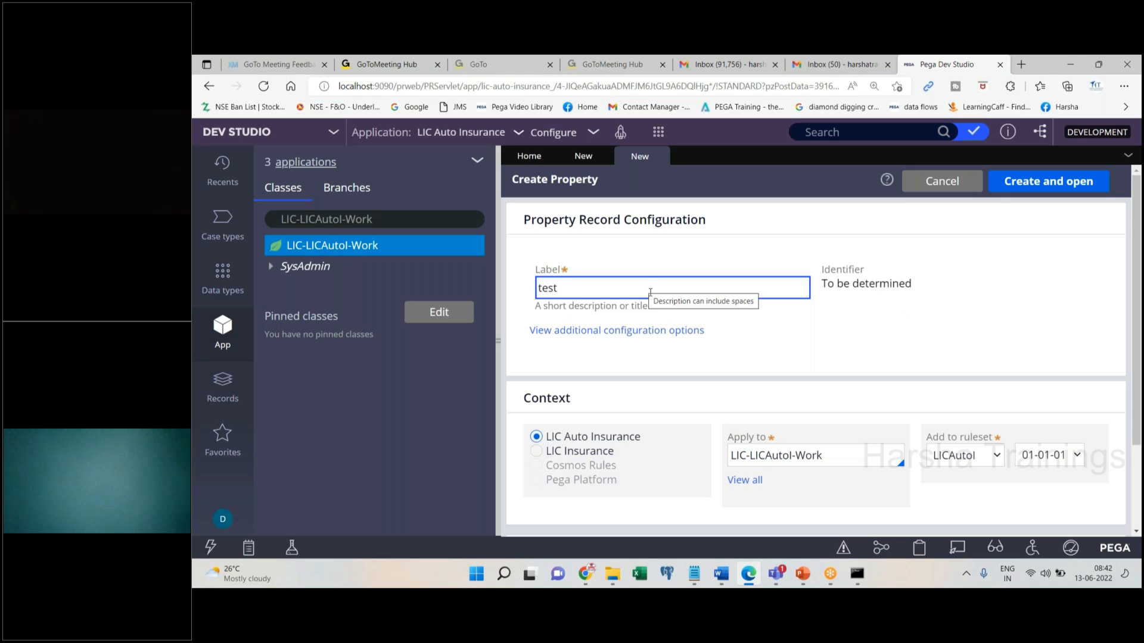
pyautogui.moveTo(524, 401); pyautogui.dragTo(580, 407)
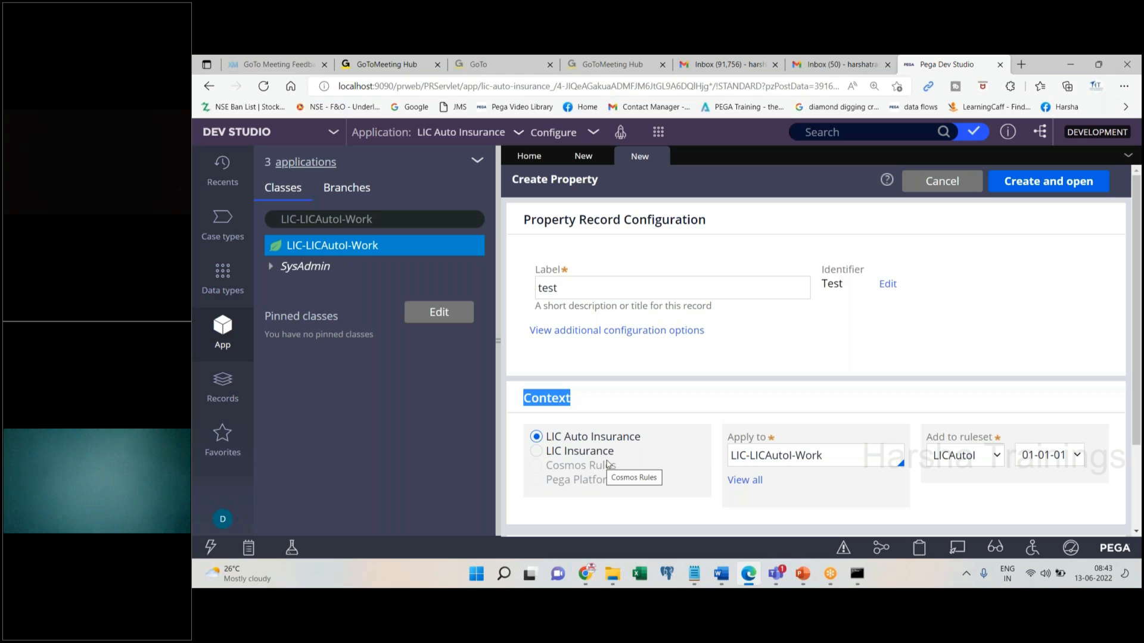
# Confirm LIC-LICAutoI-Work as the apply-to class, then create and open the test property
pyautogui.doubleClick(853, 458)
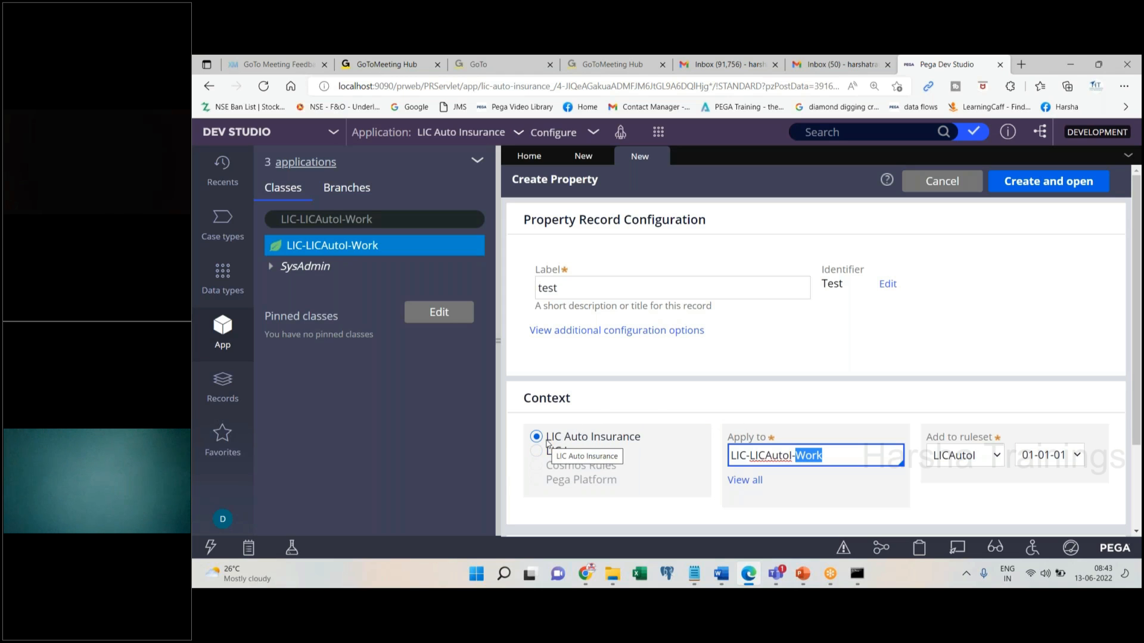
pyautogui.moveTo(548, 444); pyautogui.dragTo(651, 443)
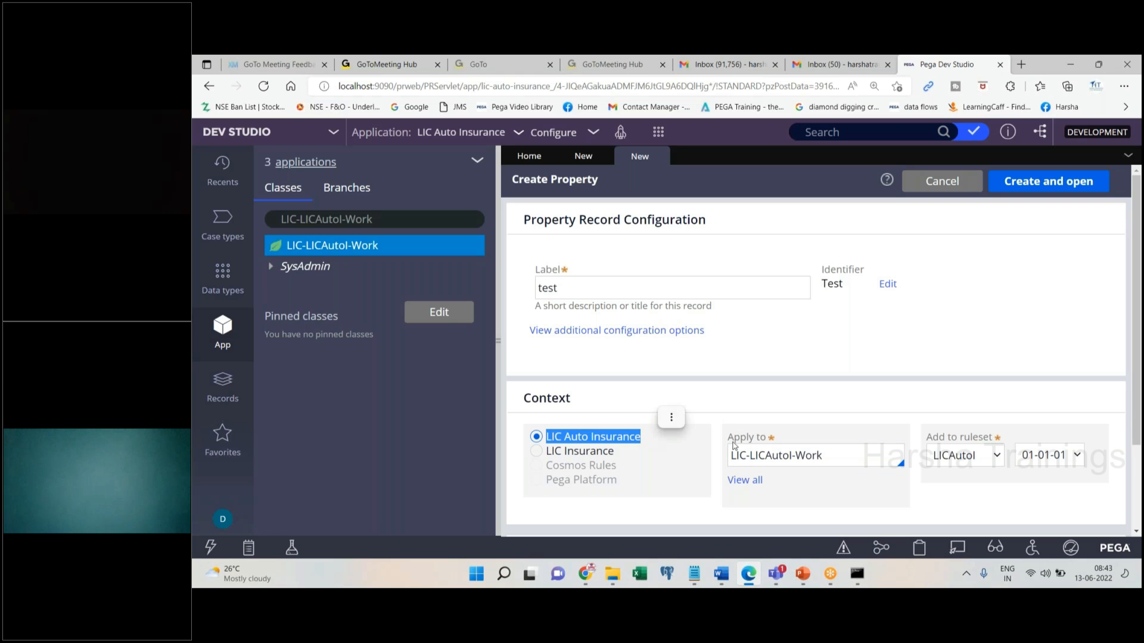
pyautogui.tripleClick(835, 453)
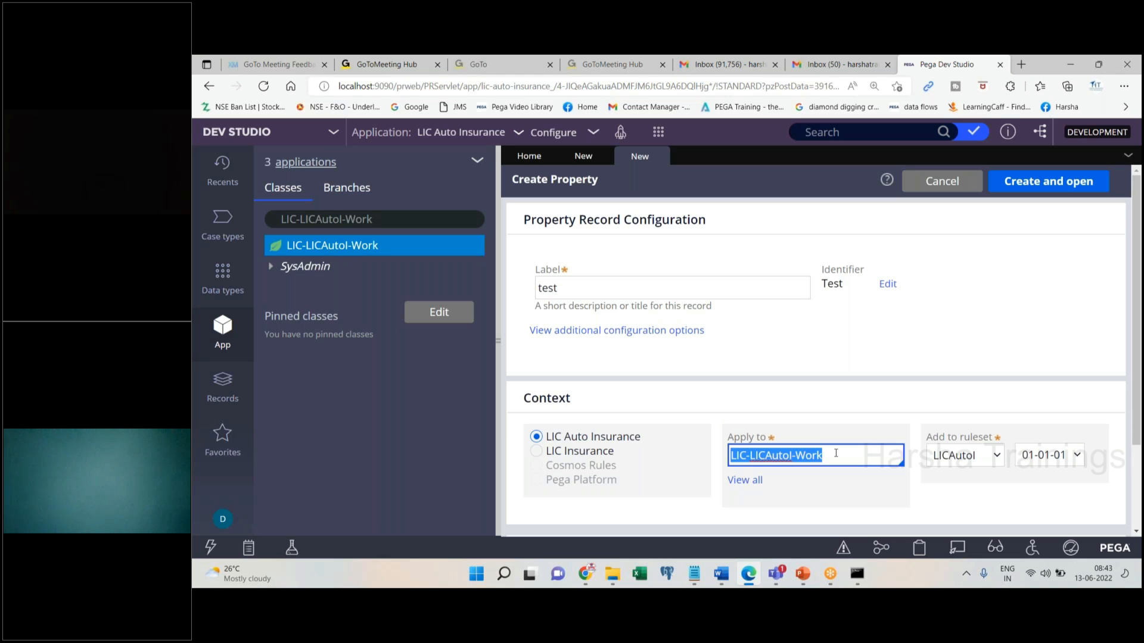
pyautogui.click(1077, 183)
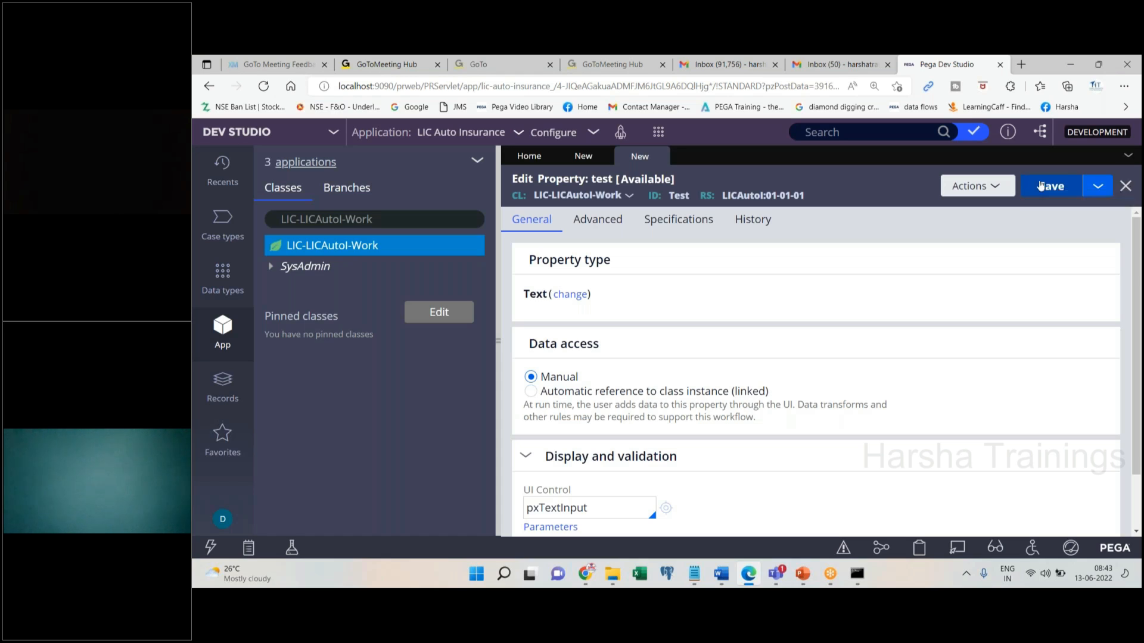
# Show the property-type choices for the test property, currently typed Text
pyautogui.moveTo(531, 260); pyautogui.dragTo(621, 259)
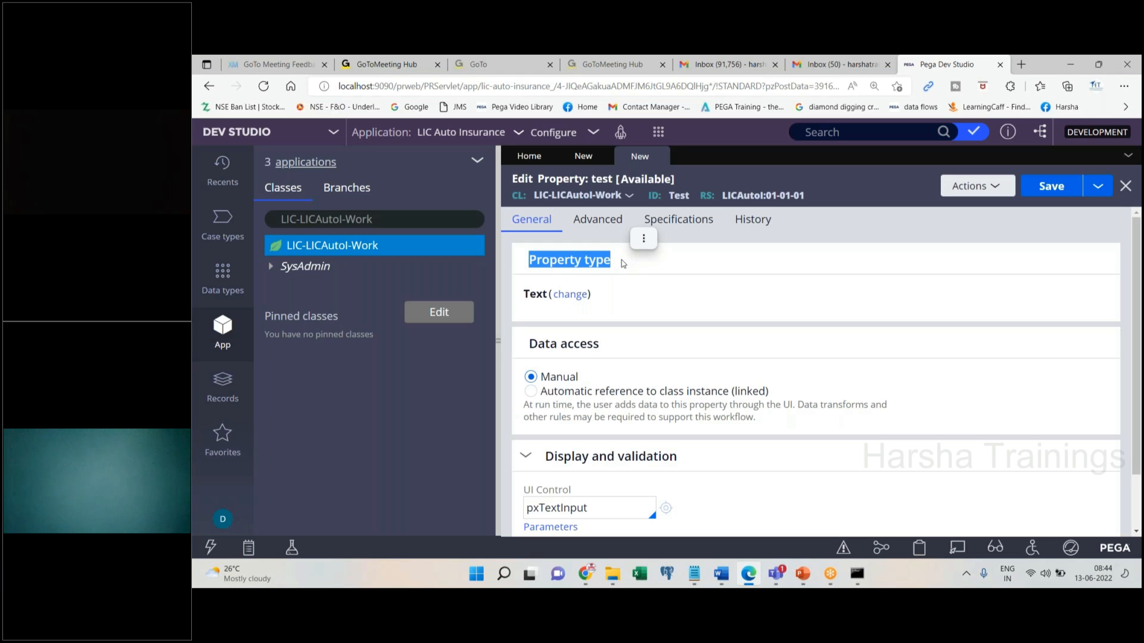
pyautogui.click(571, 298)
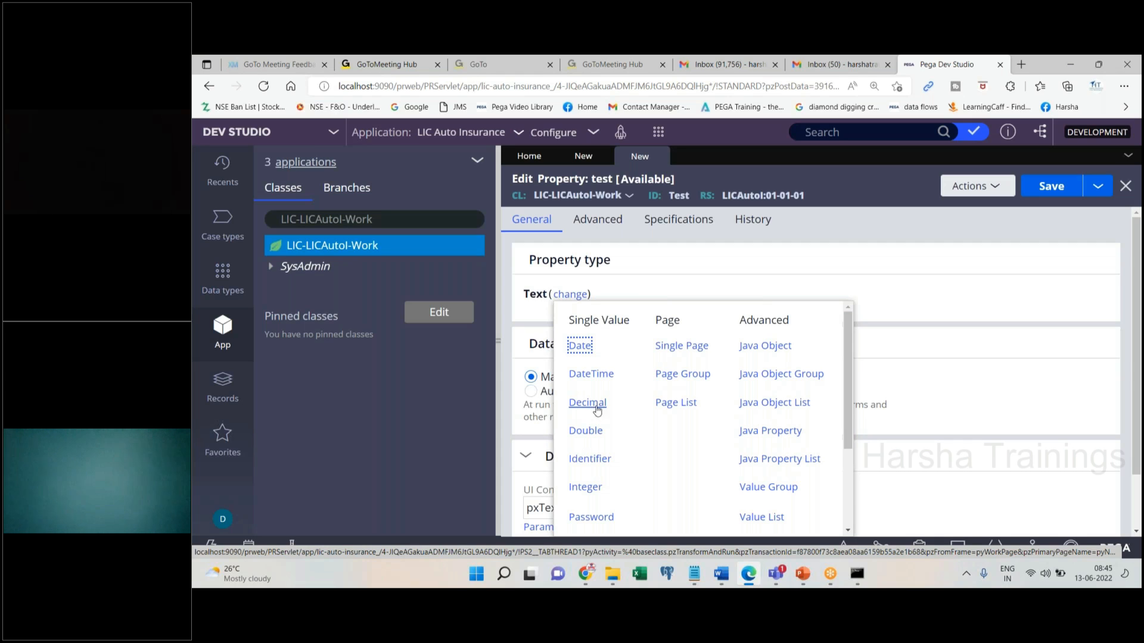
# Review the Single Value, Page and Advanced type options, then dismiss them, keeping Text
pyautogui.moveTo(850, 425); pyautogui.dragTo(850, 488)
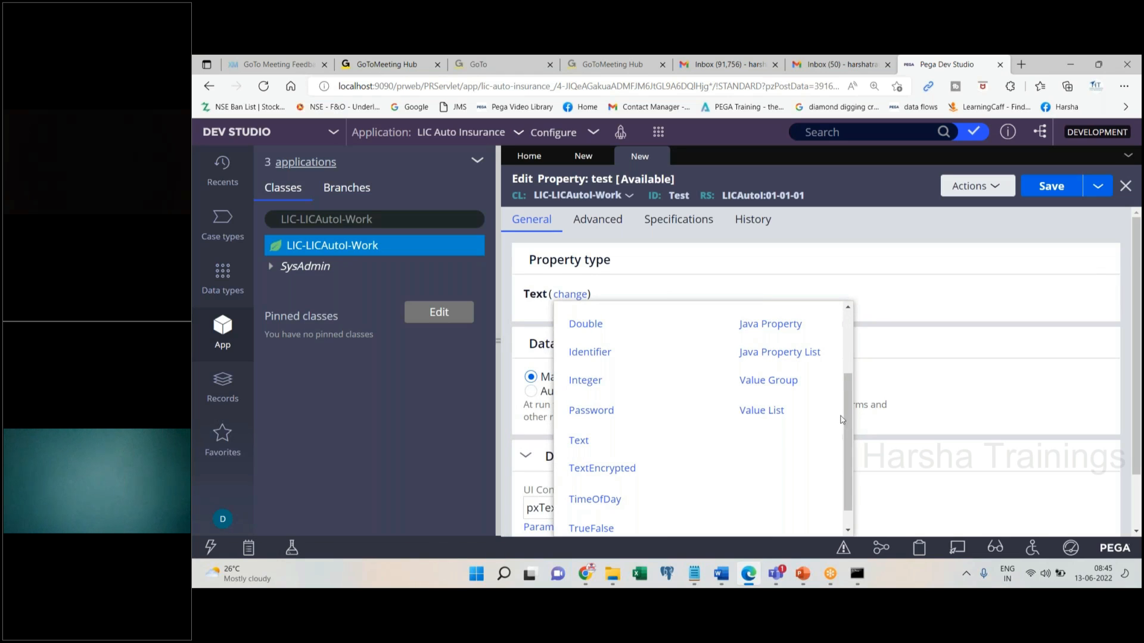
pyautogui.scroll(-1, 845, 415)
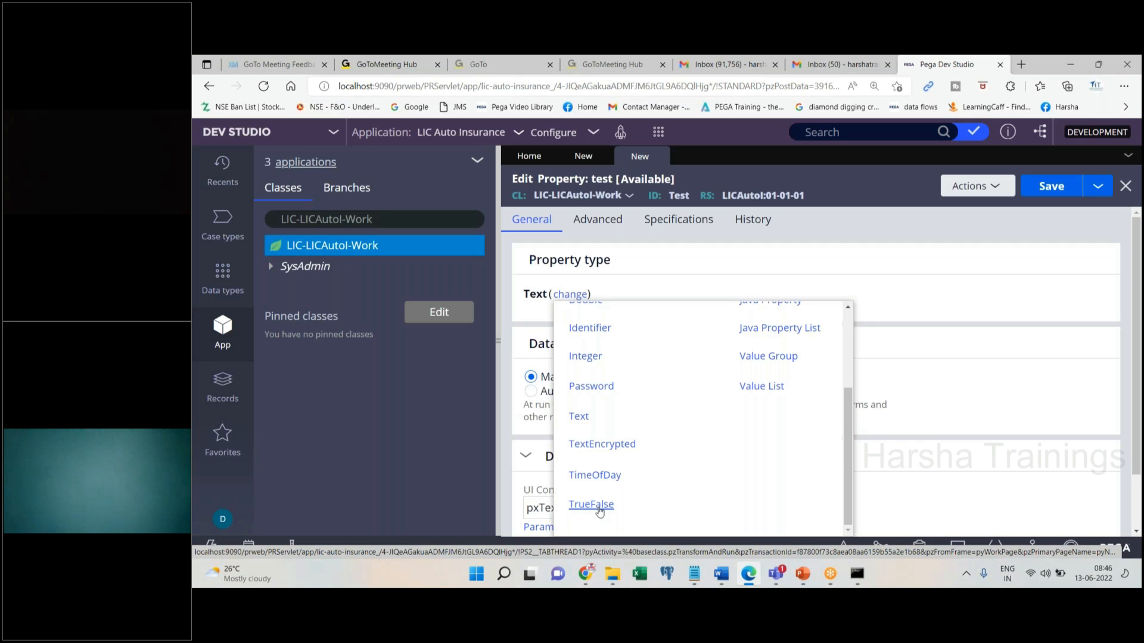
pyautogui.click(902, 301)
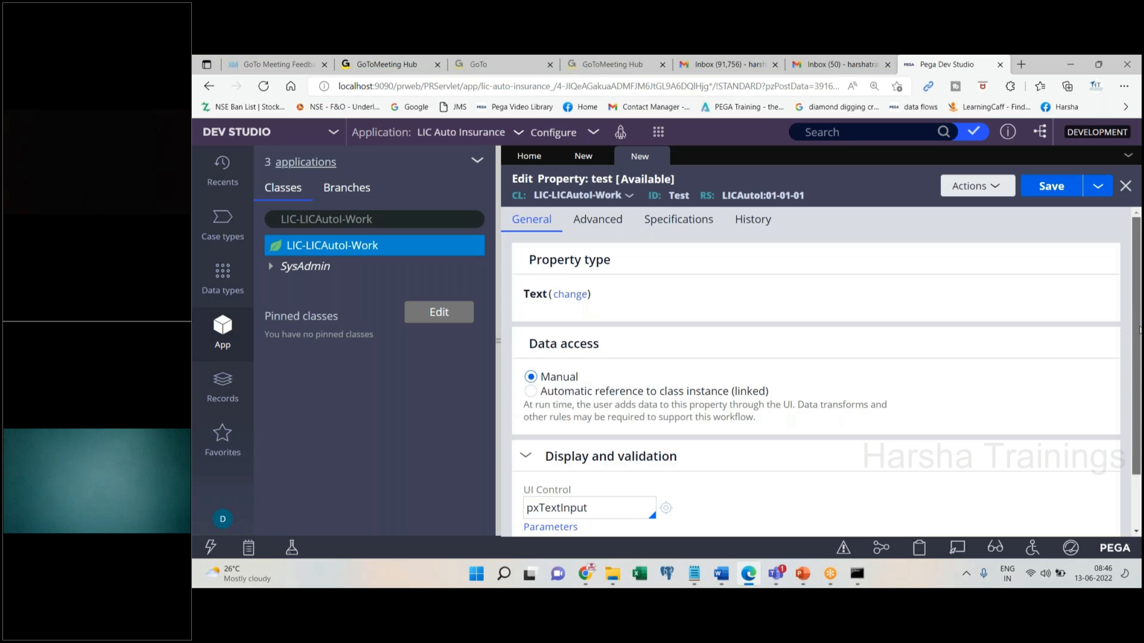
pyautogui.scroll(-1, 923, 410)
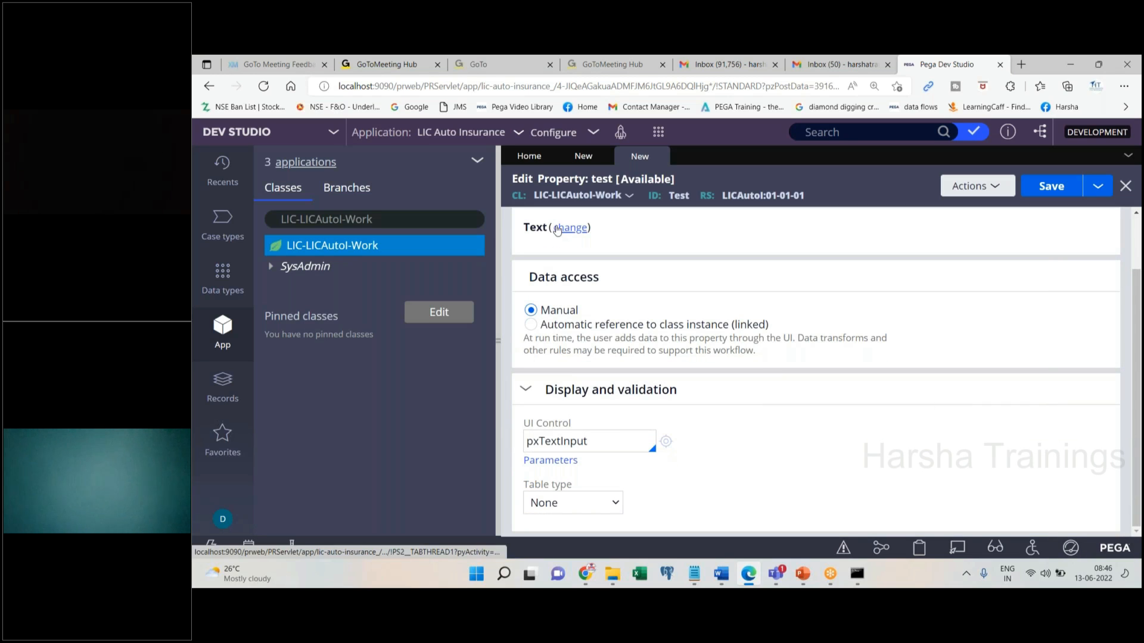
pyautogui.click(620, 444)
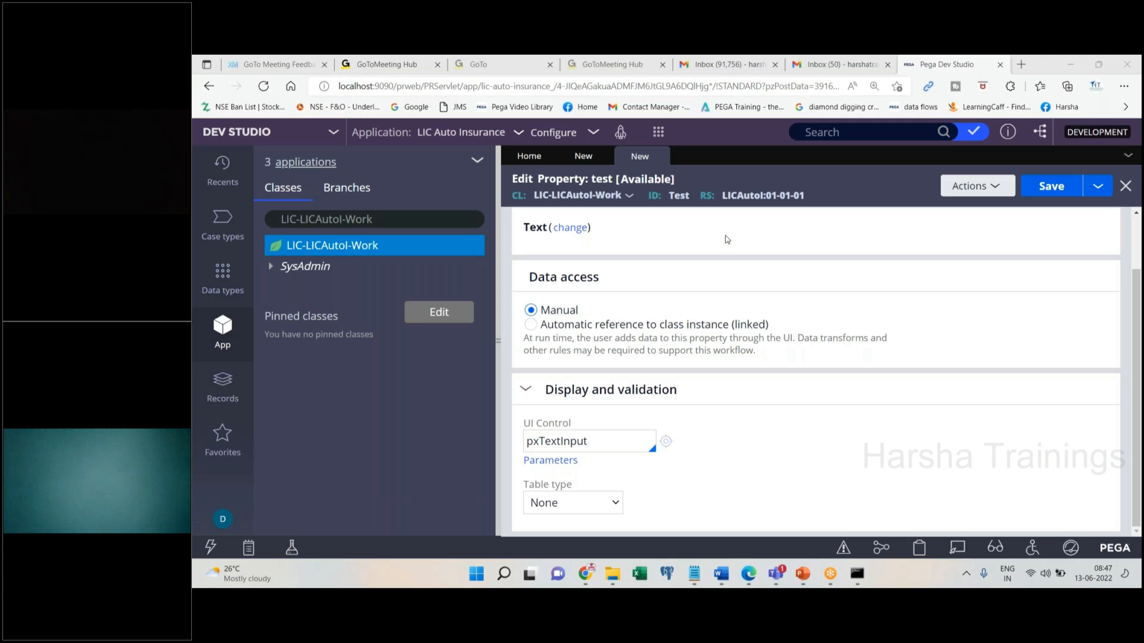
pyautogui.doubleClick(648, 440)
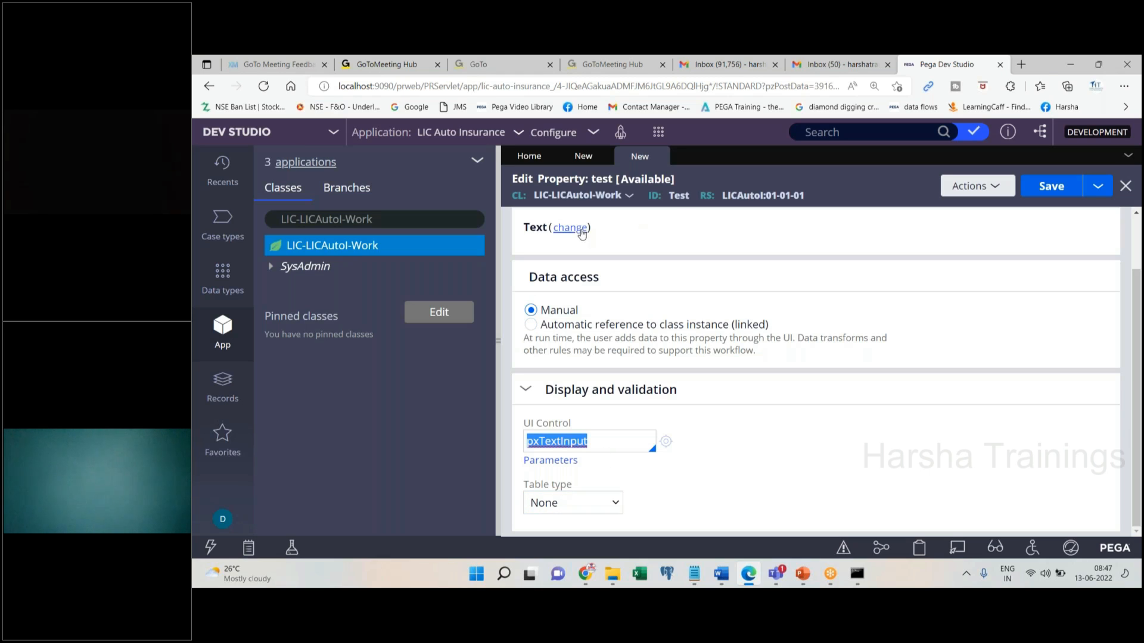
pyautogui.doubleClick(679, 200)
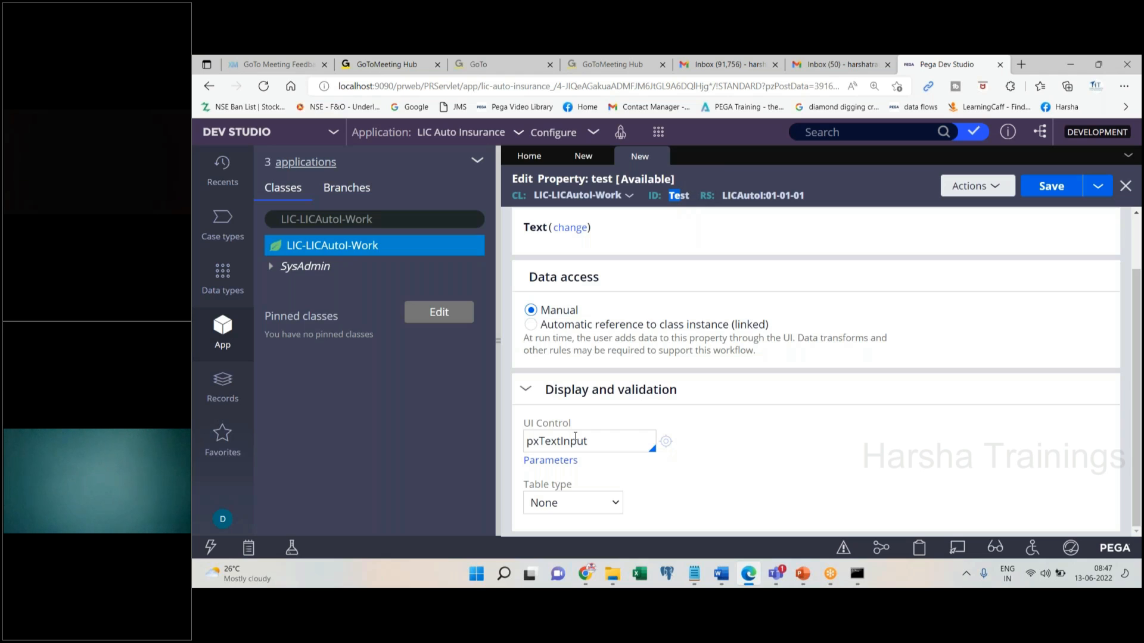
# Replace the pxTextInput UI control with pxRadioButtons
pyautogui.moveTo(543, 441); pyautogui.dragTo(648, 452)
pyautogui.press('BackSpace')
pyautogui.press('BackSpace')
pyautogui.write('Radio')
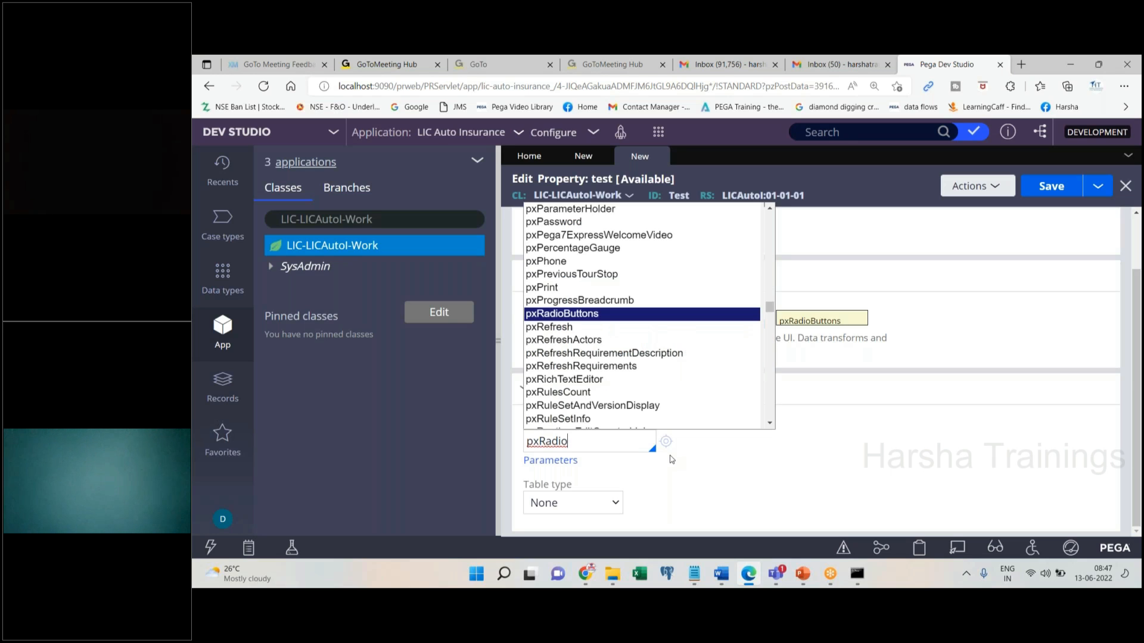
pyautogui.press('Return')
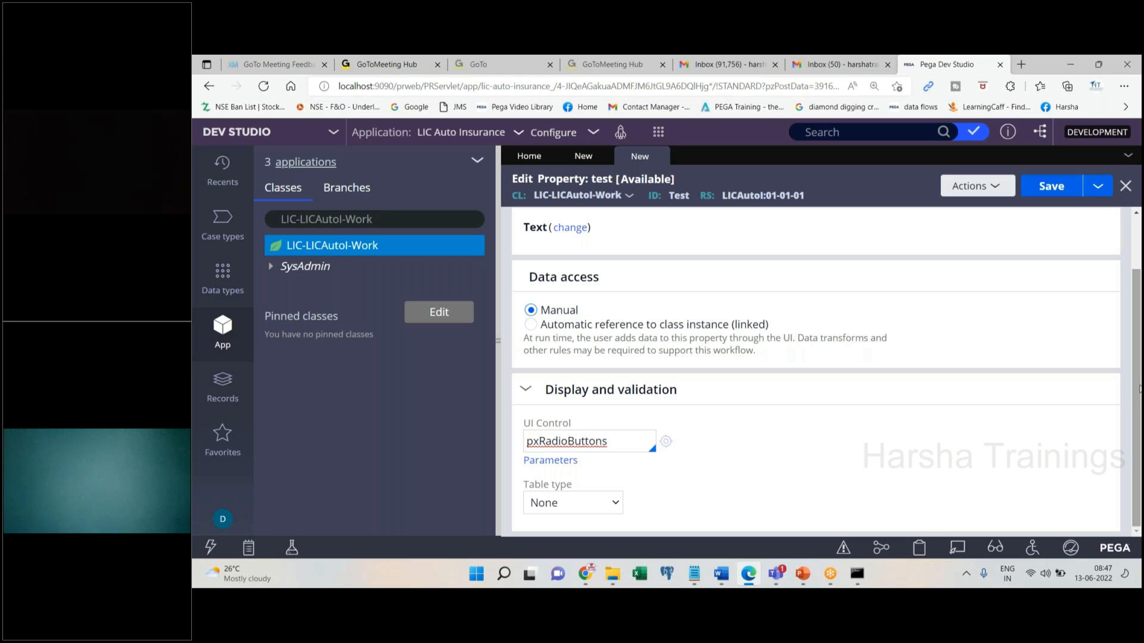
# Set table type to Local List with values Male and Female, then bring up Facebook's sign-up page
pyautogui.click(595, 504)
pyautogui.click(553, 404)
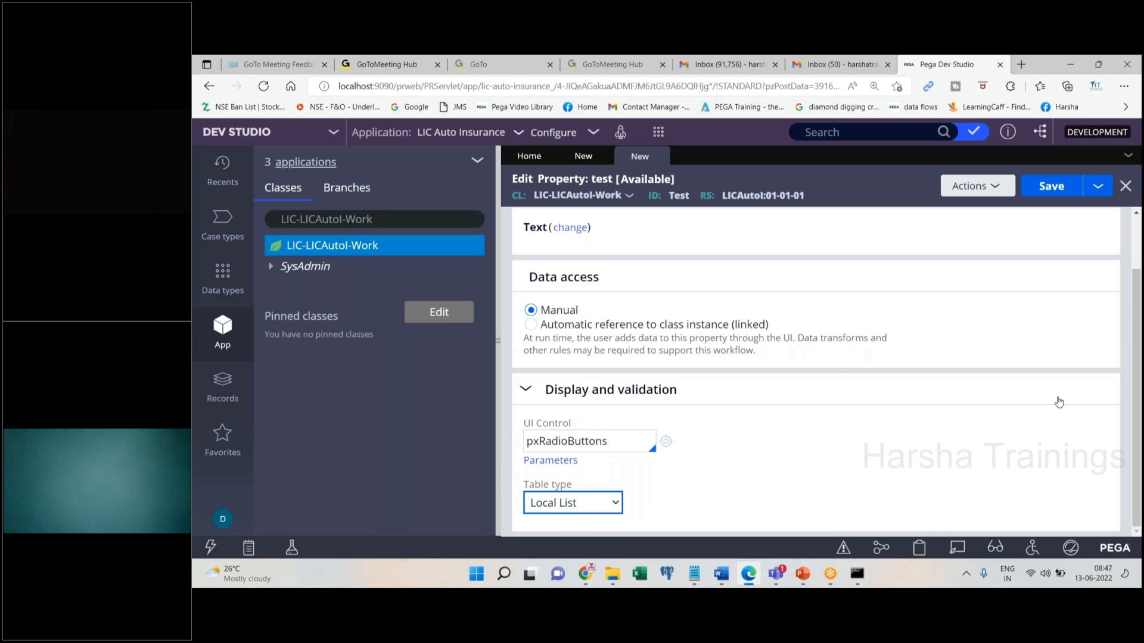
pyautogui.scroll(-2, 1136, 417)
pyautogui.click(642, 459)
pyautogui.write('Male')
pyautogui.click(546, 485)
pyautogui.write('Female')
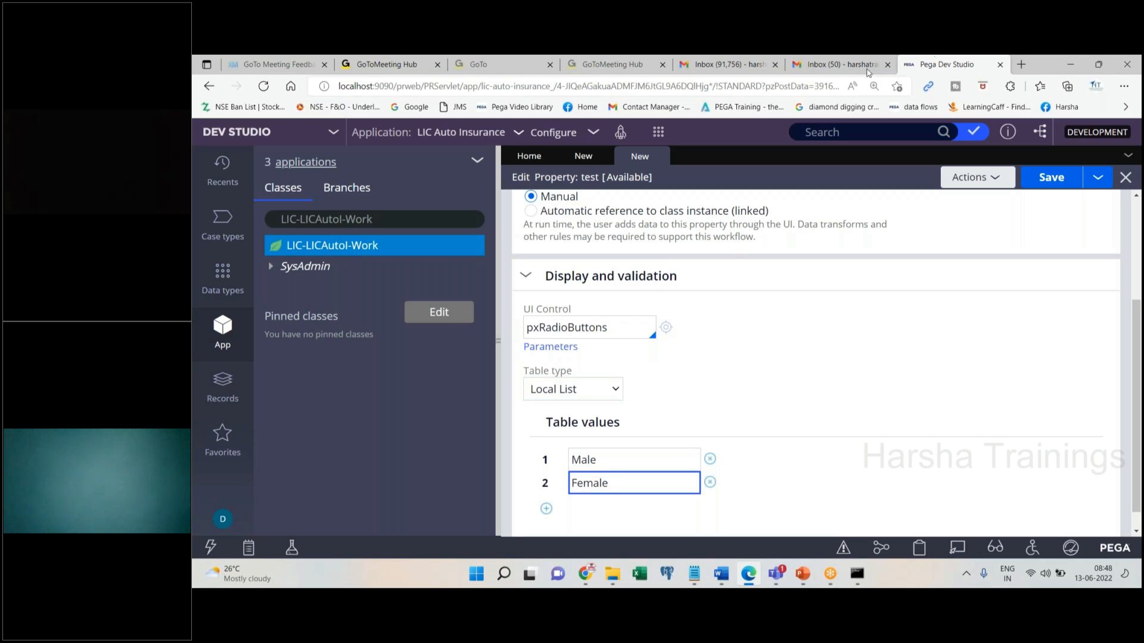
pyautogui.click(586, 573)
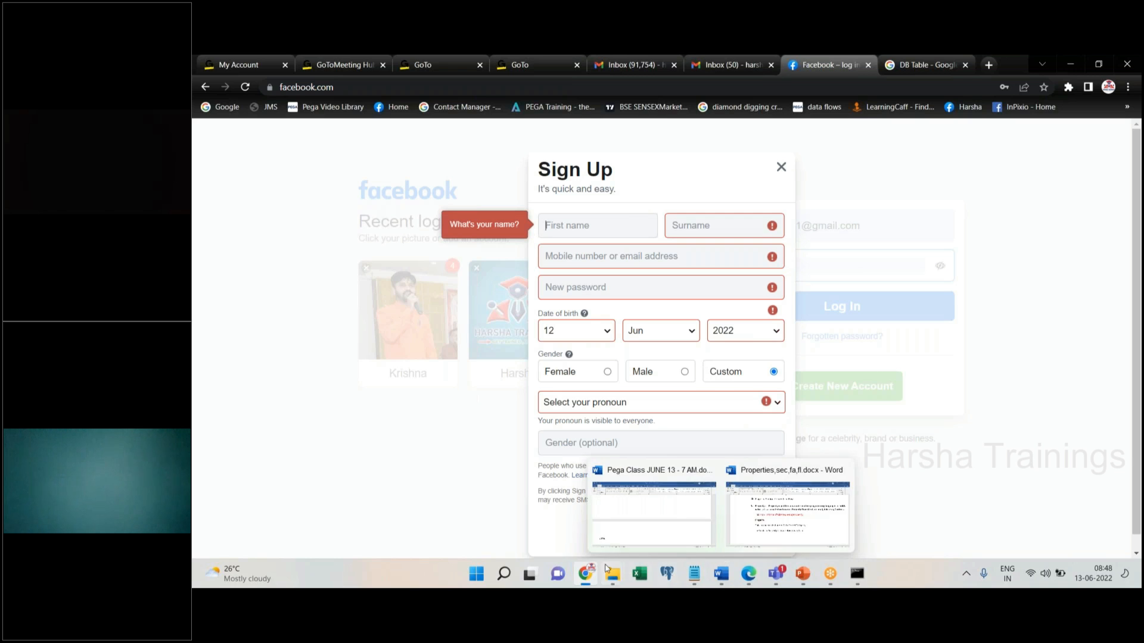
# Minimise Chrome after comparing Facebook's gender radio buttons, returning to the test property form
pyautogui.click(587, 574)
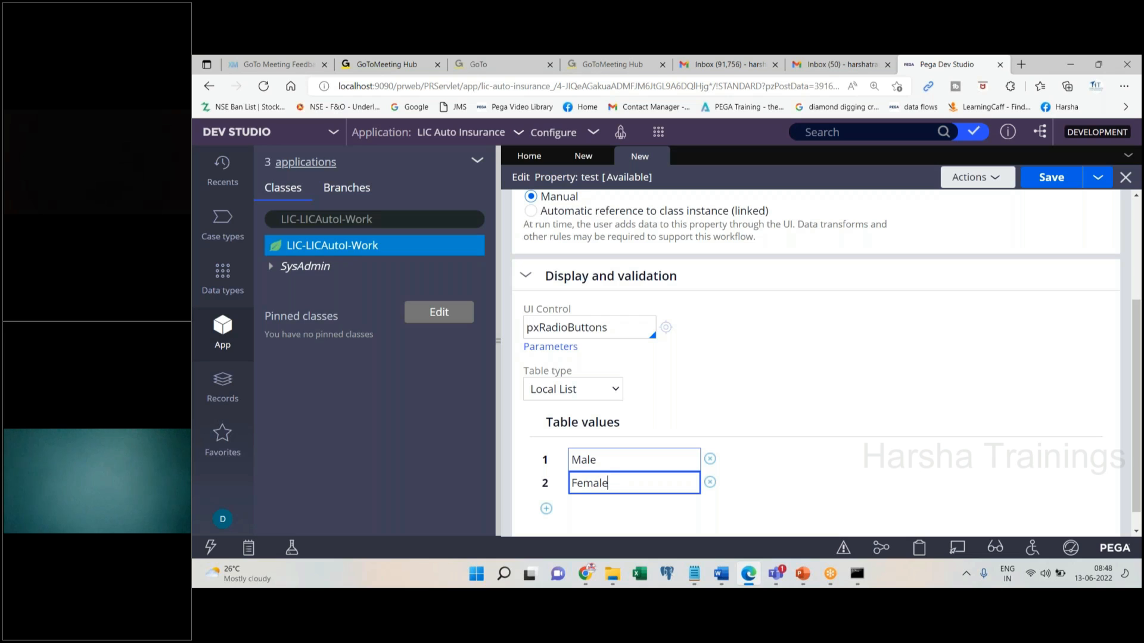
# Discard the unsaved test property and test section, leaving only the Home tab open
pyautogui.click(586, 460)
pyautogui.click(658, 159)
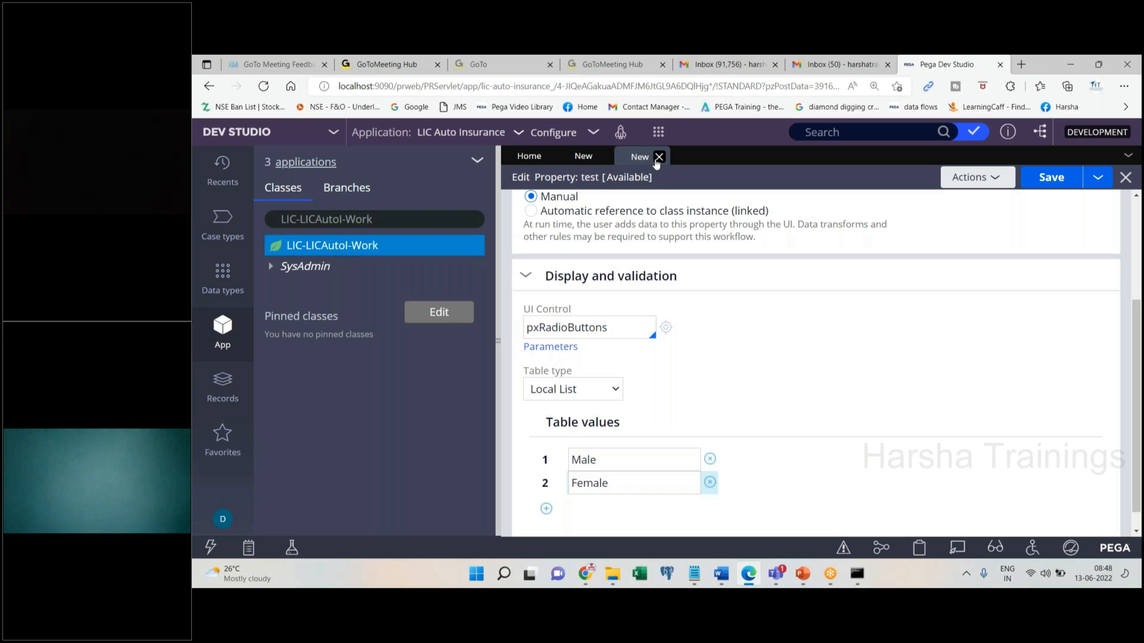
pyautogui.click(1025, 388)
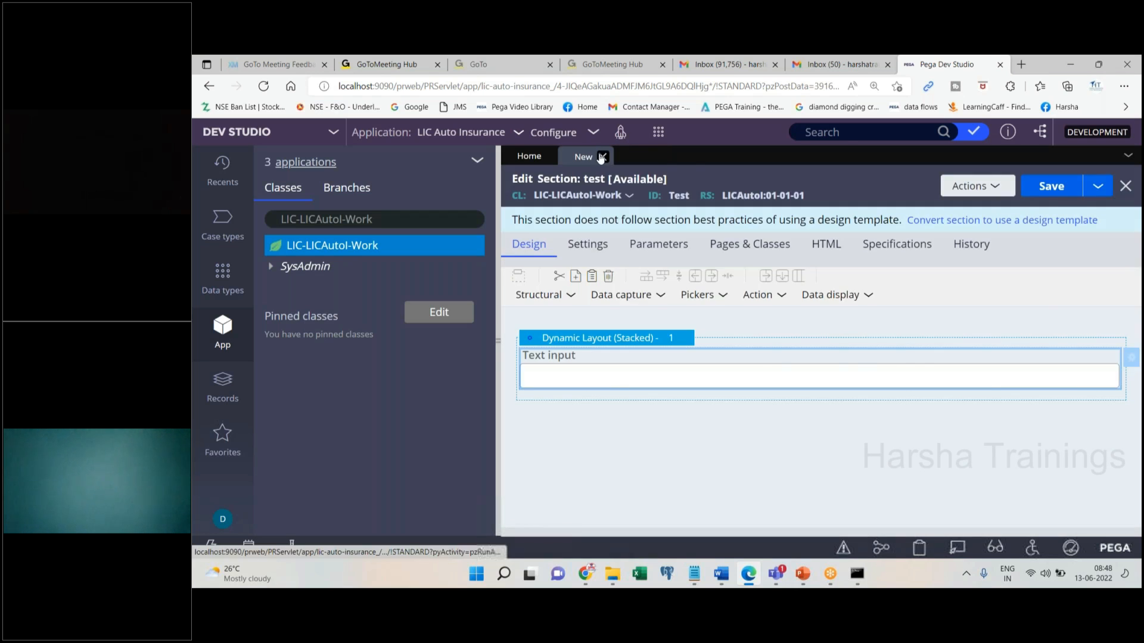
pyautogui.click(602, 156)
pyautogui.click(1024, 388)
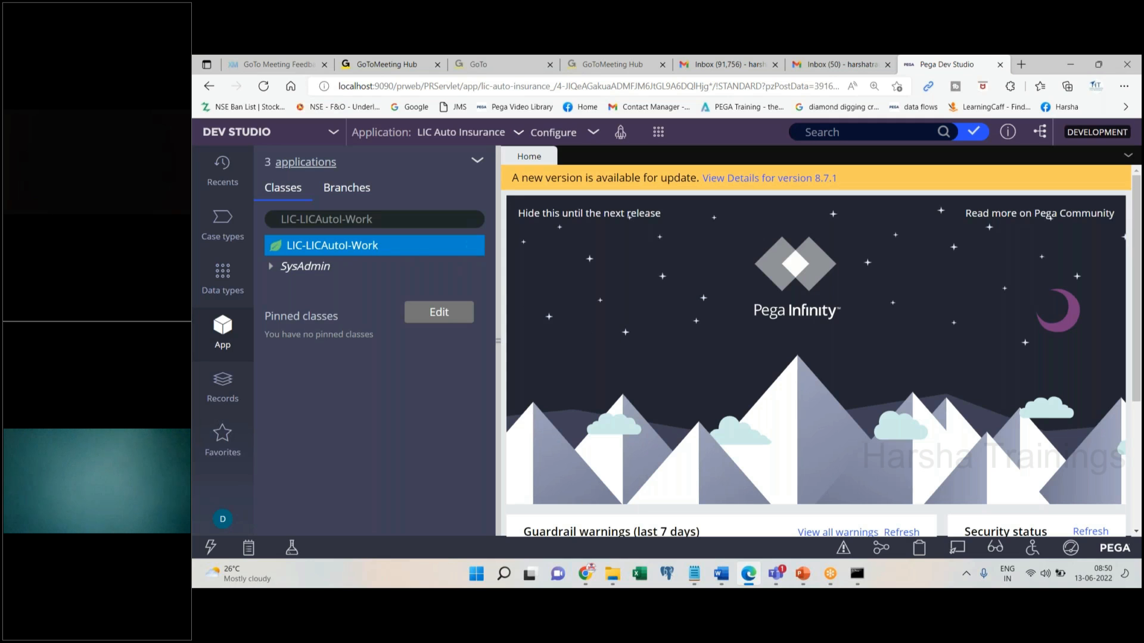
# Start a new section from the LIC-LICAutoI-Work class menu and label it test
pyautogui.rightClick(333, 253)
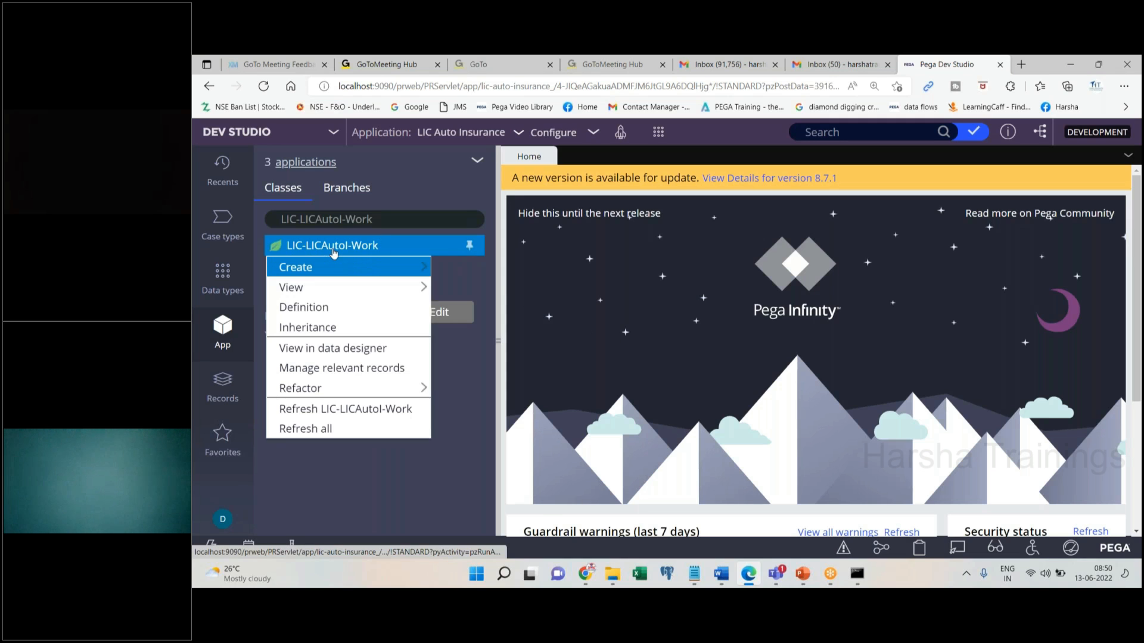
pyautogui.moveTo(330, 267)
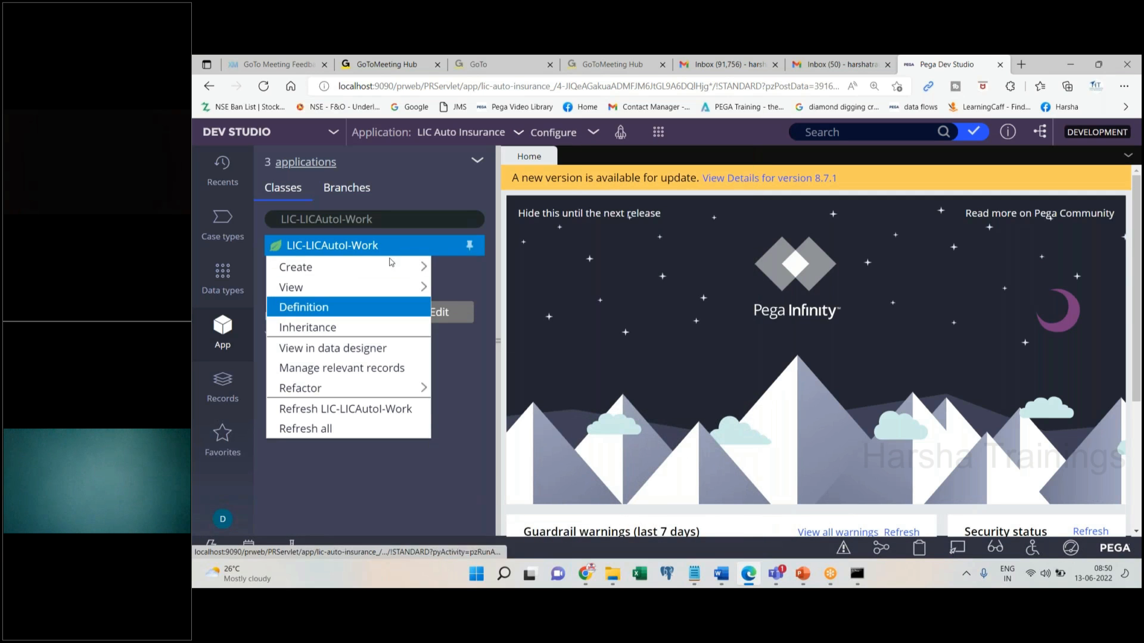
pyautogui.moveTo(391, 265)
pyautogui.moveTo(497, 325)
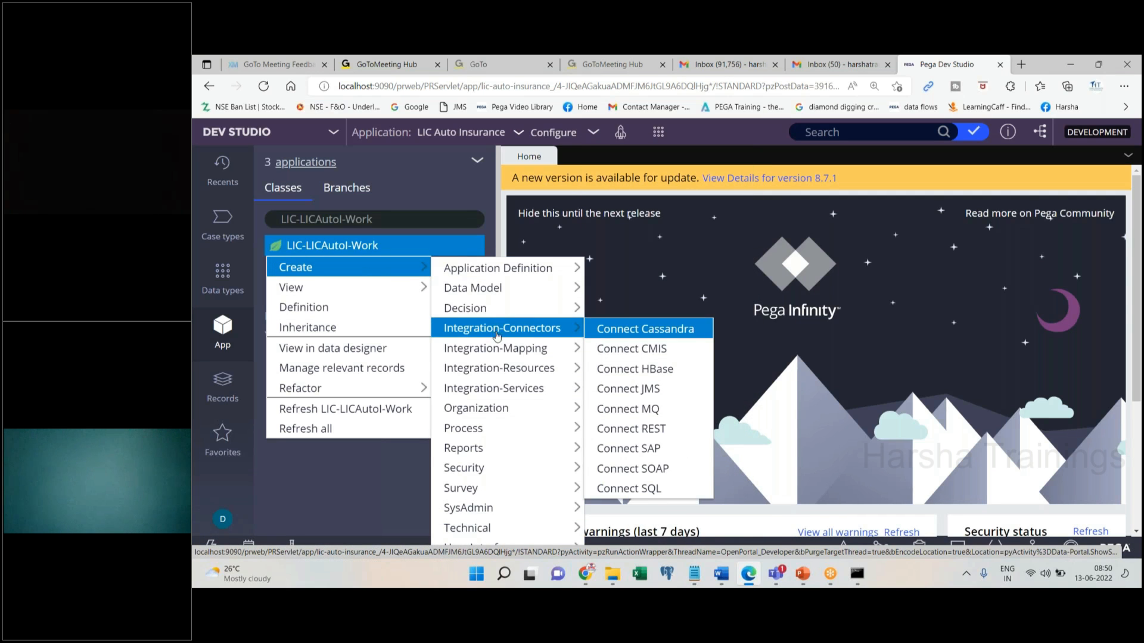
pyautogui.moveTo(493, 536)
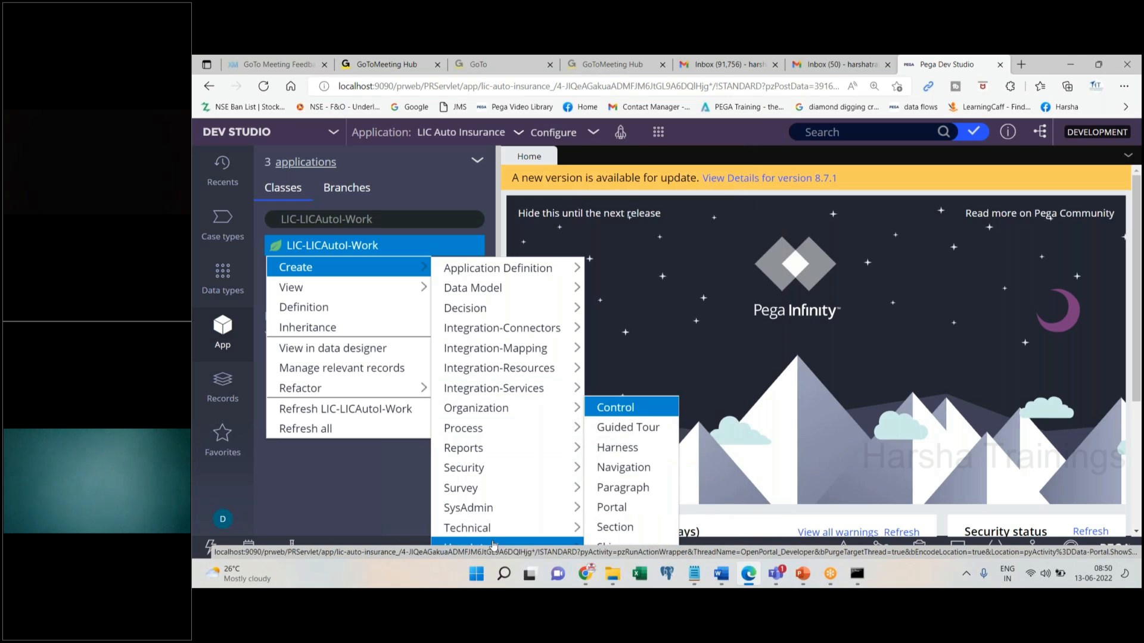
pyautogui.click(623, 528)
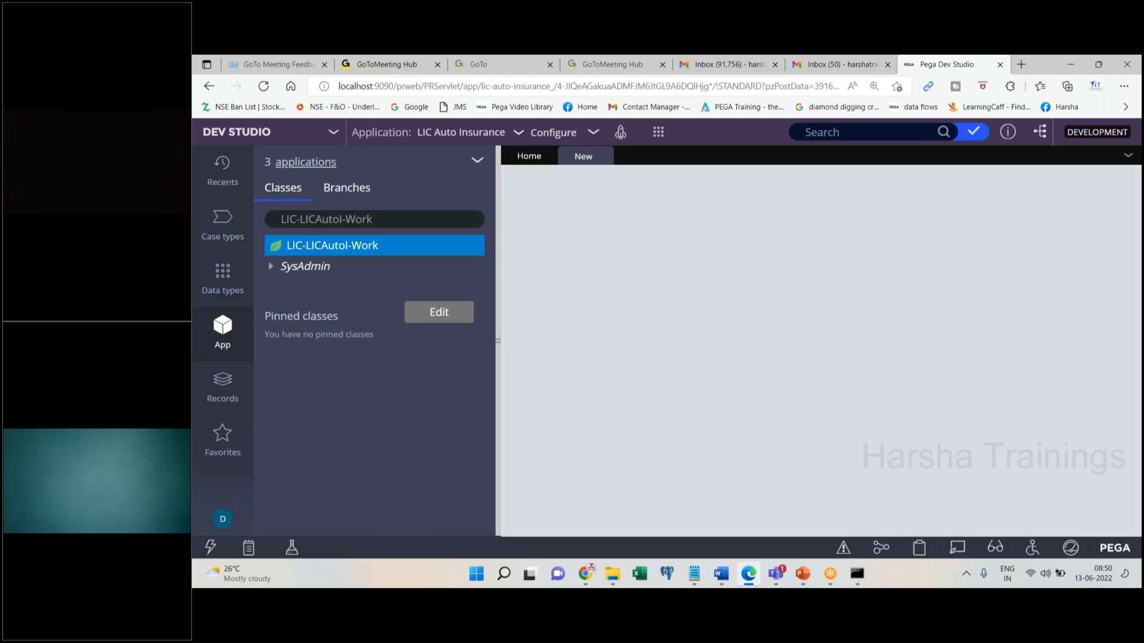
pyautogui.click(631, 290)
pyautogui.write('test')
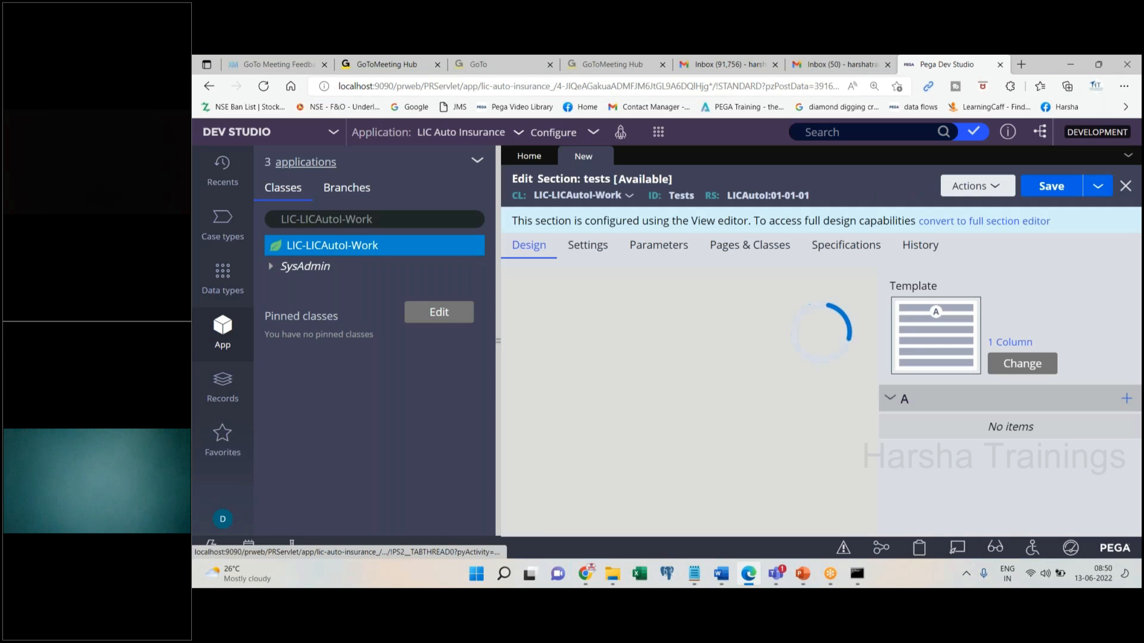
# Convert the tests section to the full section editor and confirm the conversion
pyautogui.click(984, 221)
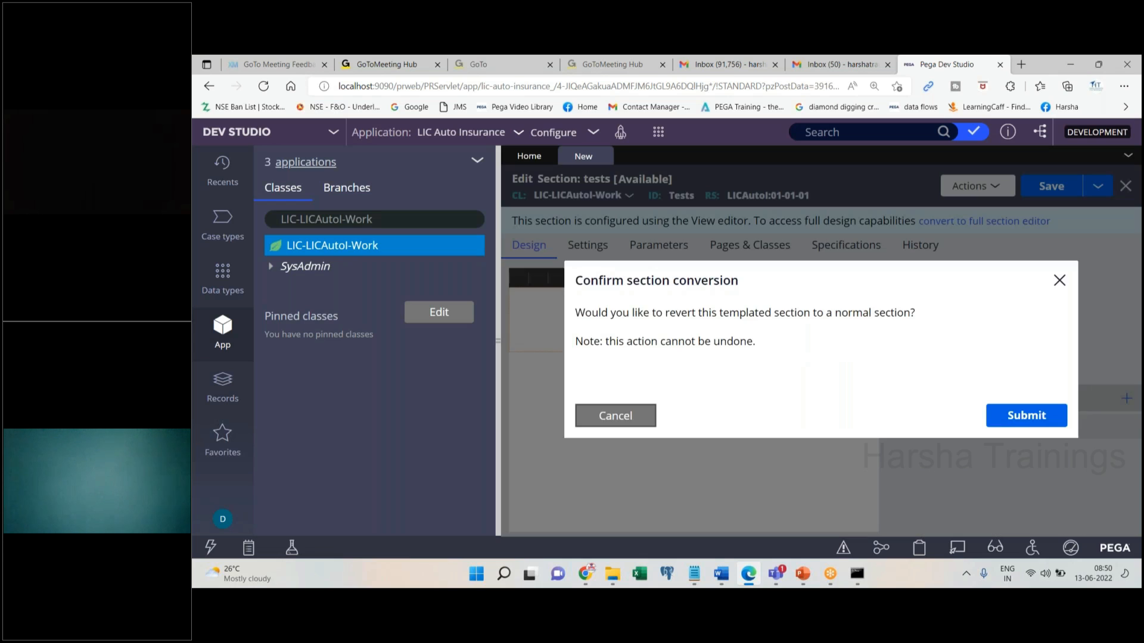
pyautogui.click(1026, 415)
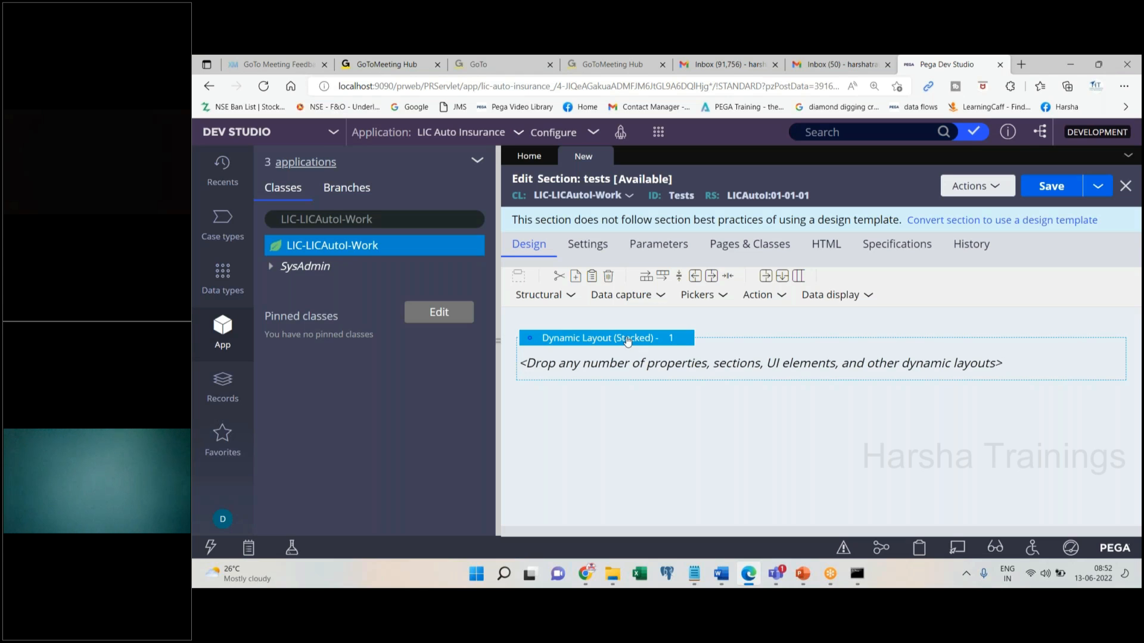
# Add three Text input controls from Data capture to the empty tests layout
pyautogui.click(634, 301)
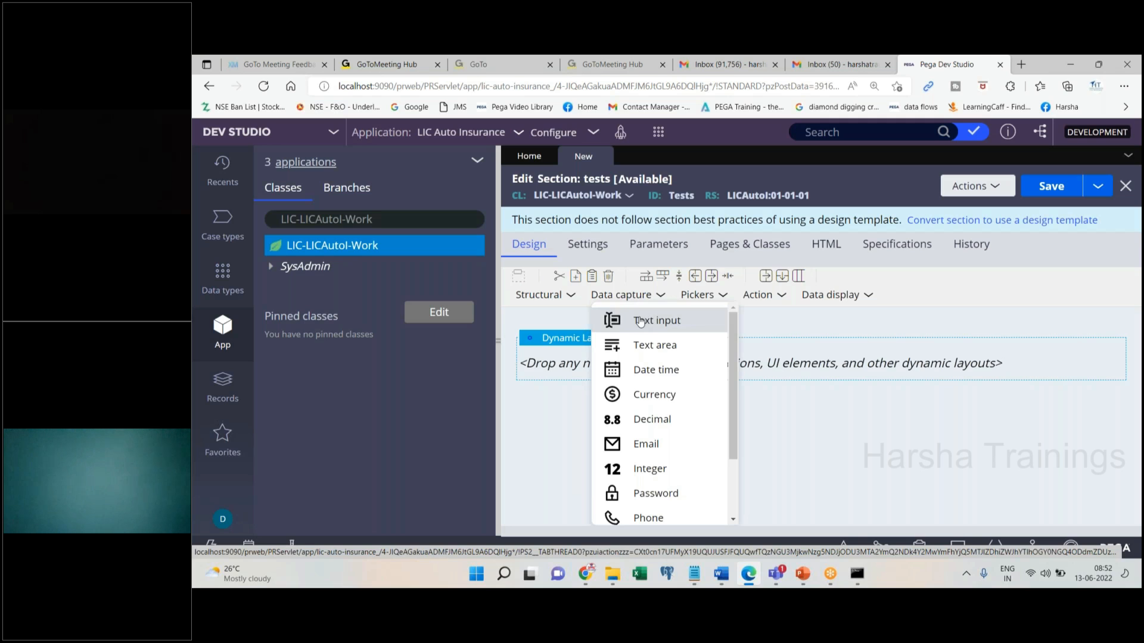
pyautogui.click(643, 321)
pyautogui.click(633, 297)
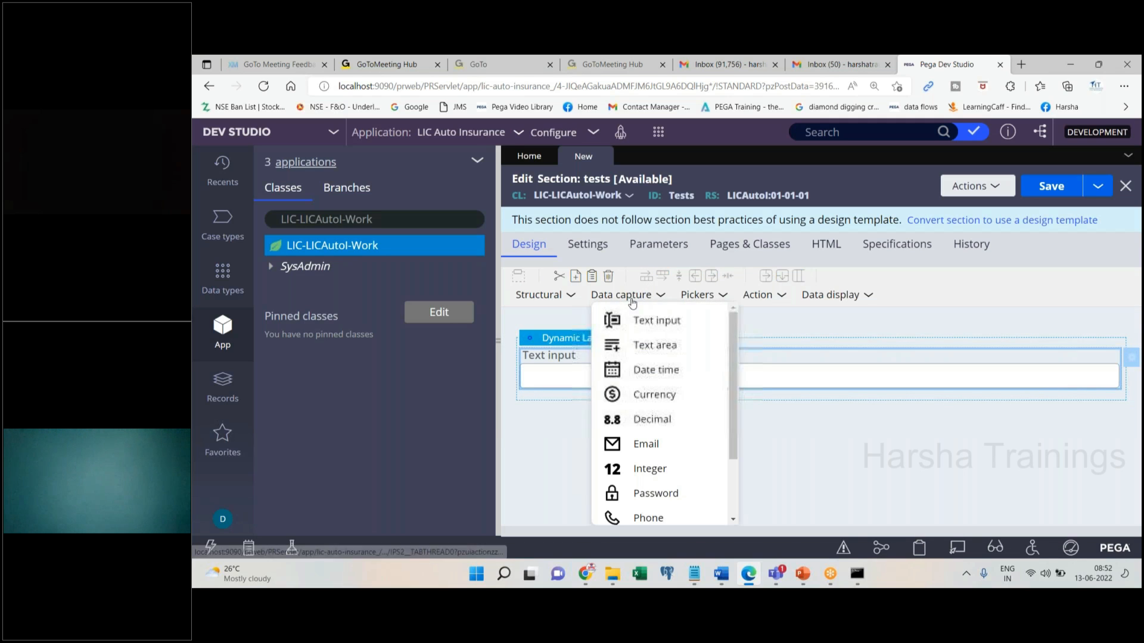
pyautogui.moveTo(626, 320); pyautogui.dragTo(589, 398)
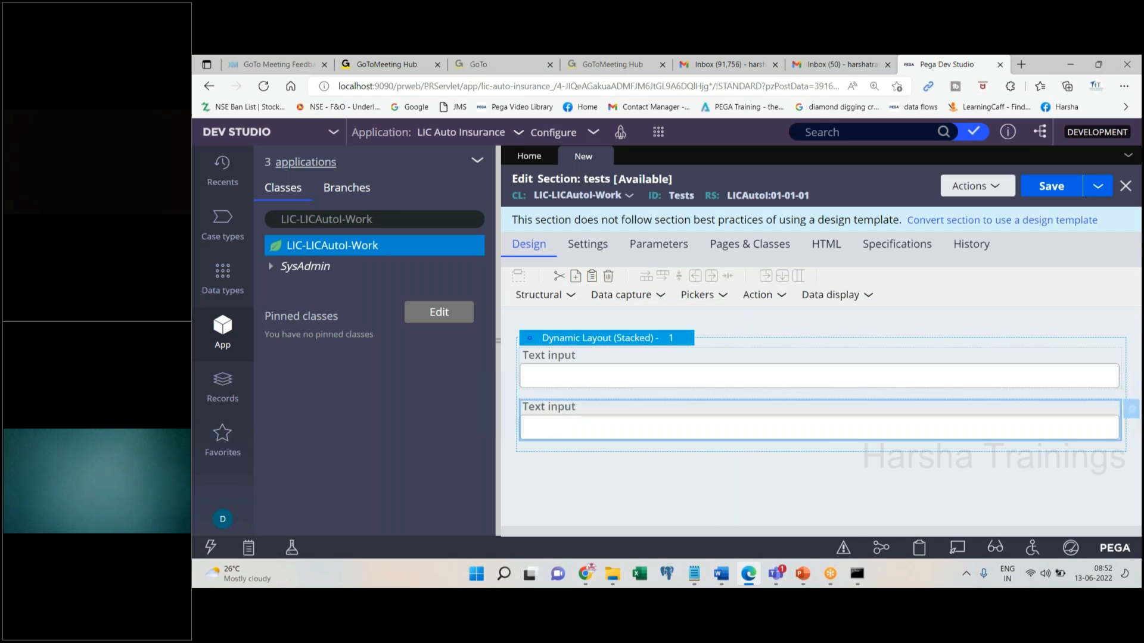
pyautogui.click(619, 295)
pyautogui.moveTo(623, 318); pyautogui.dragTo(599, 414)
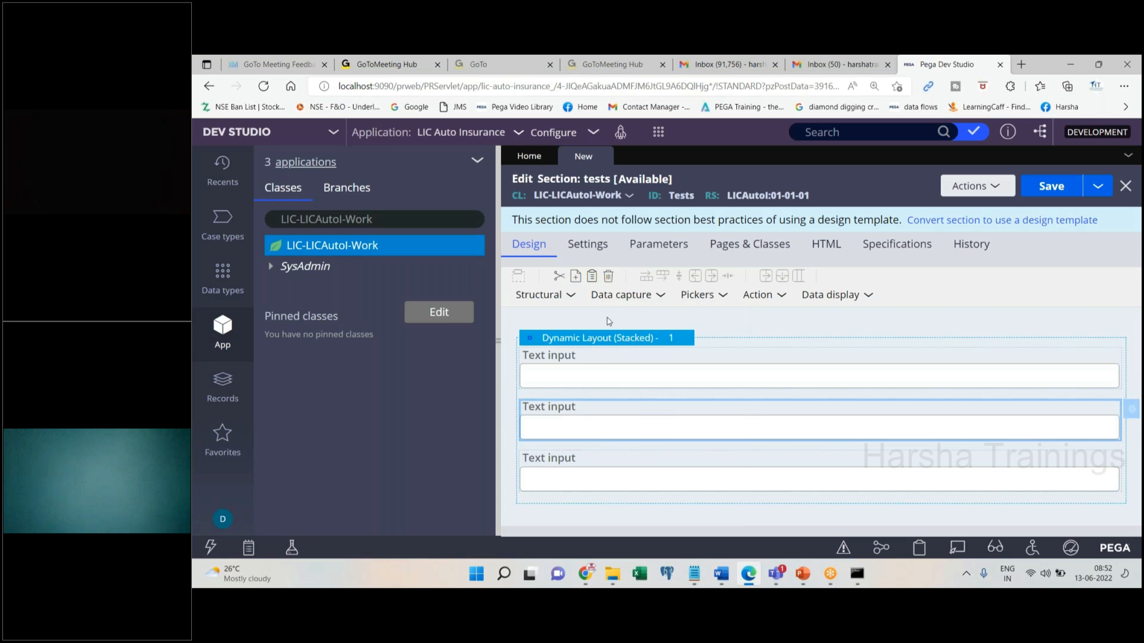
# Add a Date time field and an Integer field, then select the dynamic layout
pyautogui.click(621, 296)
pyautogui.moveTo(660, 383); pyautogui.dragTo(641, 416)
pyautogui.click(620, 296)
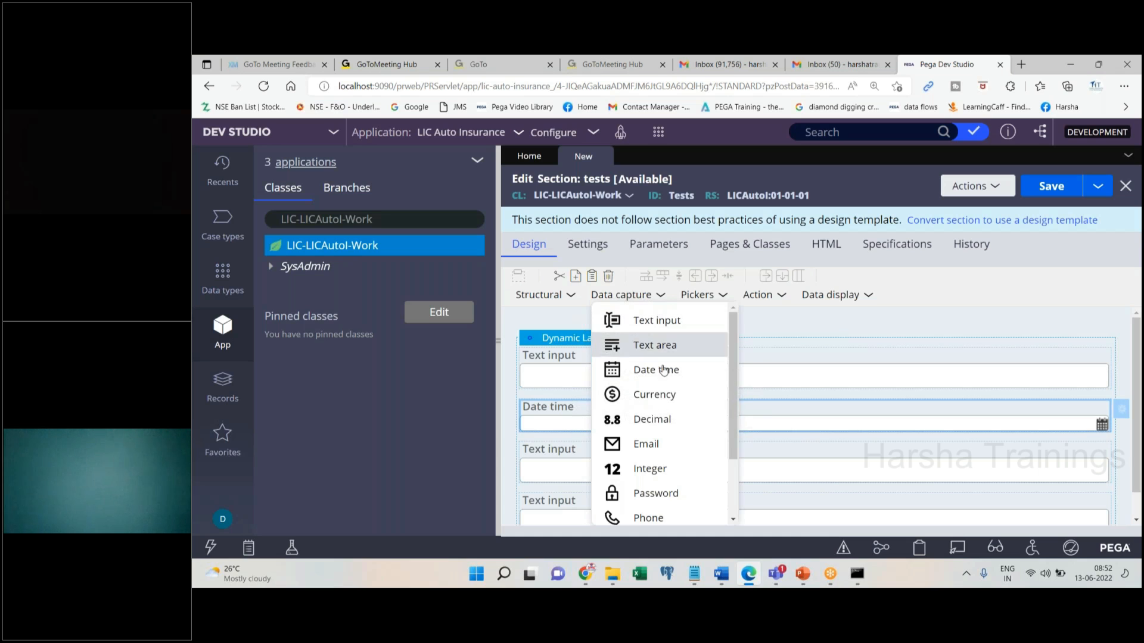
pyautogui.moveTo(649, 468); pyautogui.dragTo(662, 391)
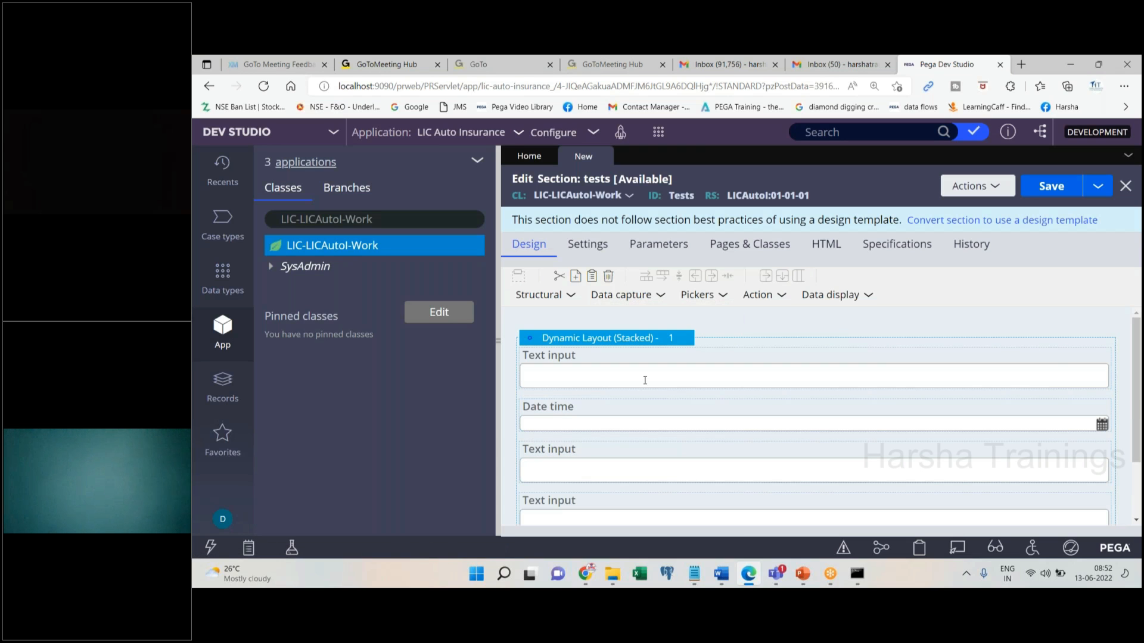
pyautogui.moveTo(1136, 369)
pyautogui.mouseDown()
pyautogui.moveTo(1140, 430)
pyautogui.moveTo(1140, 376)
pyautogui.mouseUp()
pyautogui.moveTo(1134, 383)
pyautogui.mouseDown()
pyautogui.moveTo(1140, 438)
pyautogui.moveTo(1138, 379)
pyautogui.mouseUp()
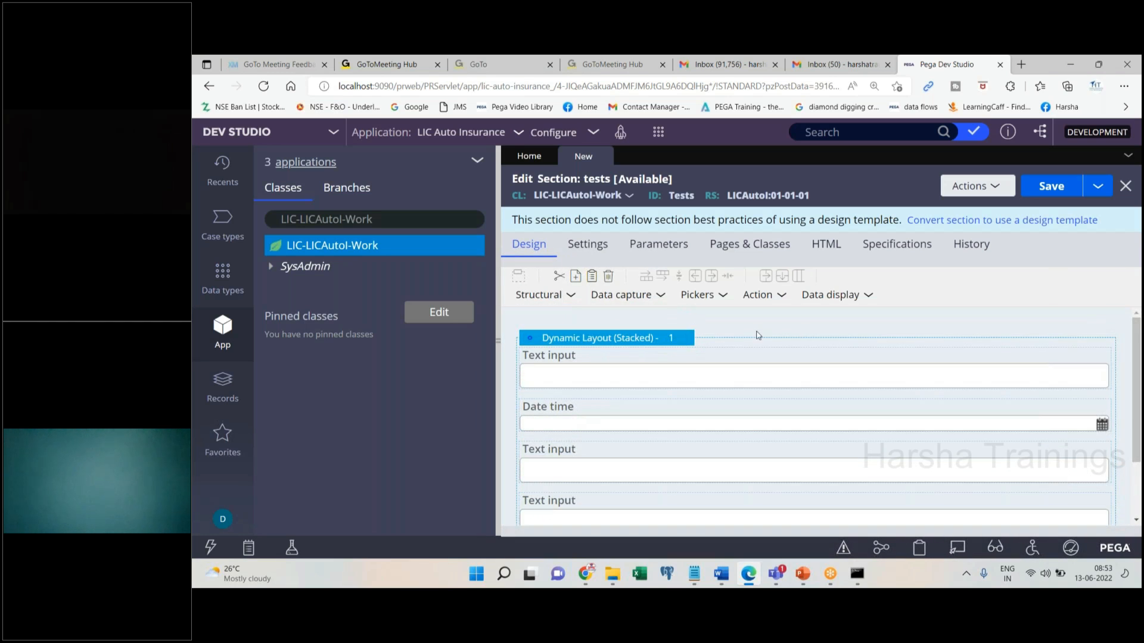
pyautogui.click(689, 344)
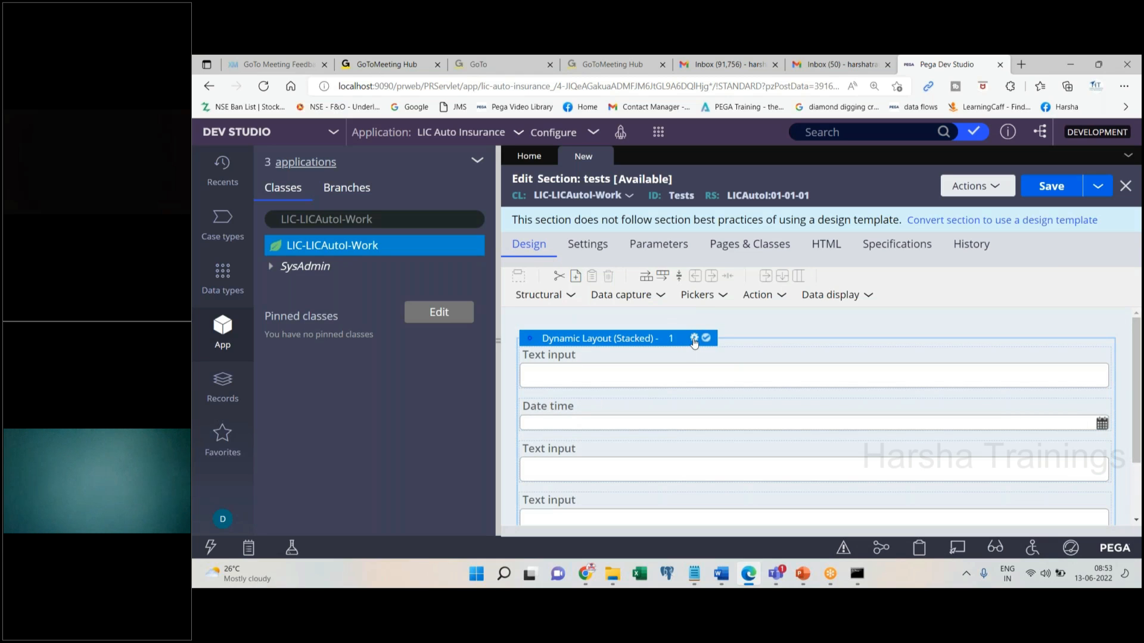
# Set the layout format to Inline grid double and add a text input beside the integer field
pyautogui.click(693, 338)
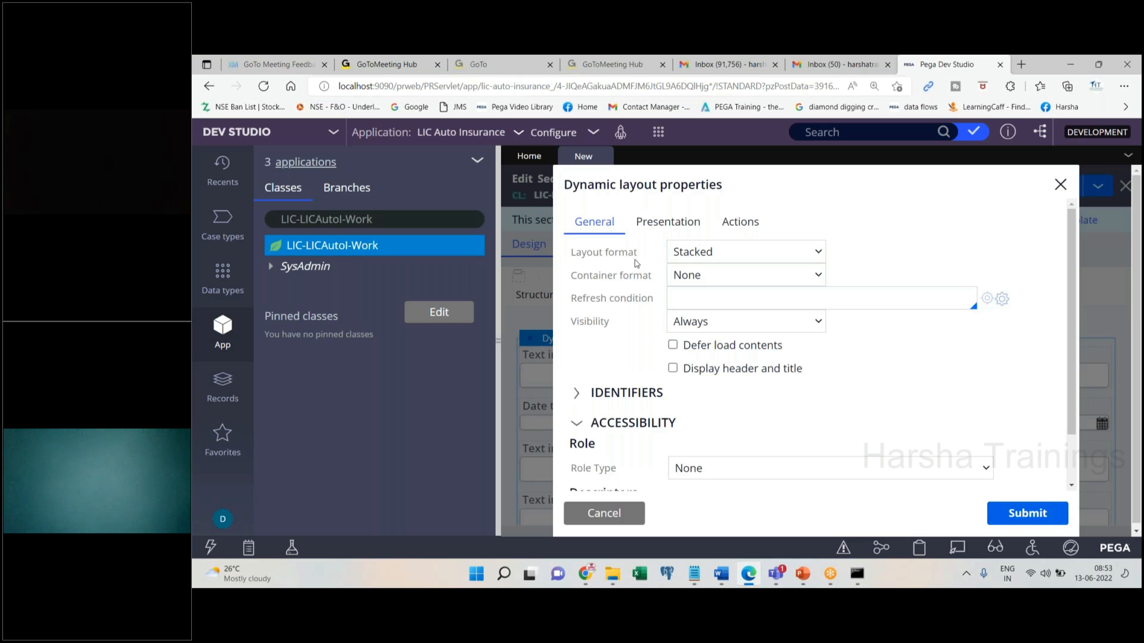
pyautogui.click(708, 261)
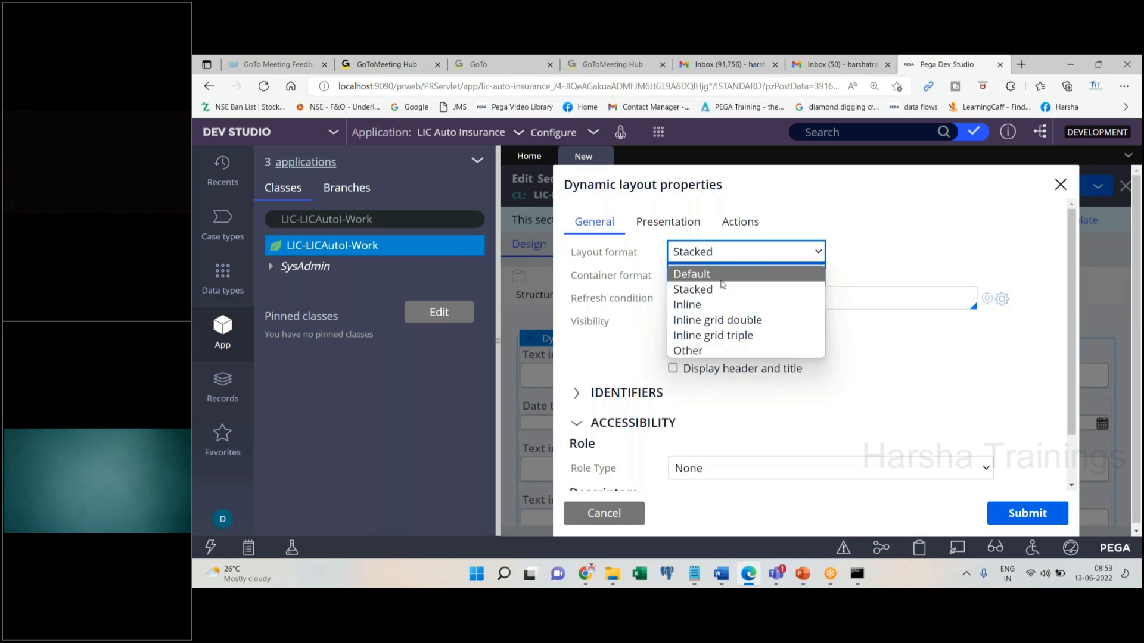
pyautogui.click(752, 325)
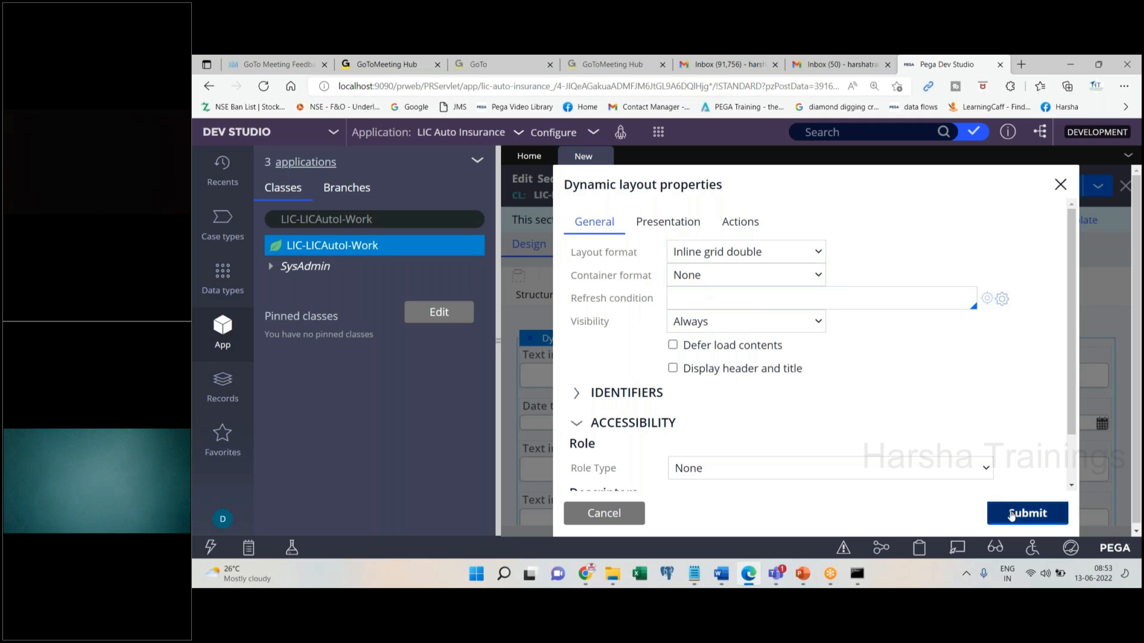
pyautogui.click(1019, 513)
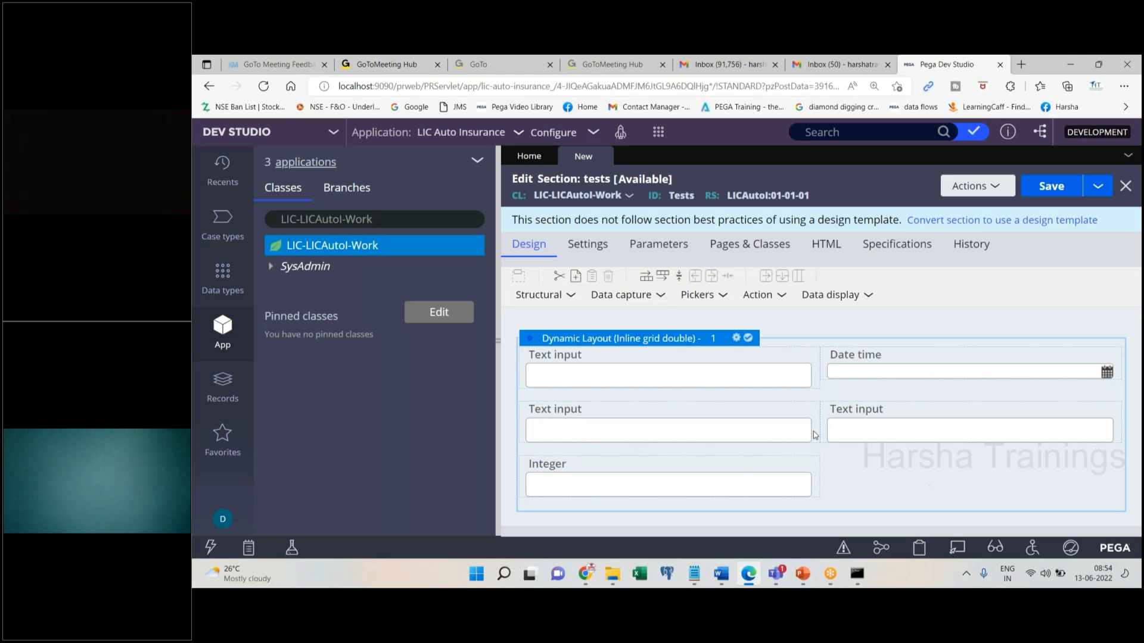
pyautogui.click(645, 301)
pyautogui.moveTo(639, 317); pyautogui.dragTo(853, 466)
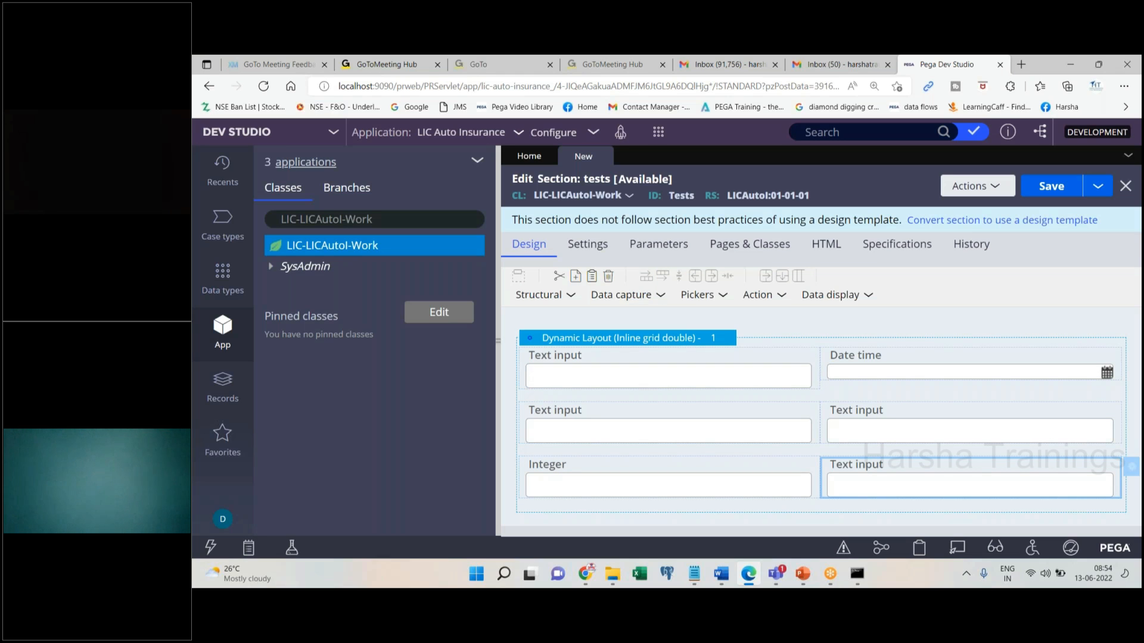
# Bind the top-left text input to .pyCaseID, then open a new blank browser tab
pyautogui.click(741, 375)
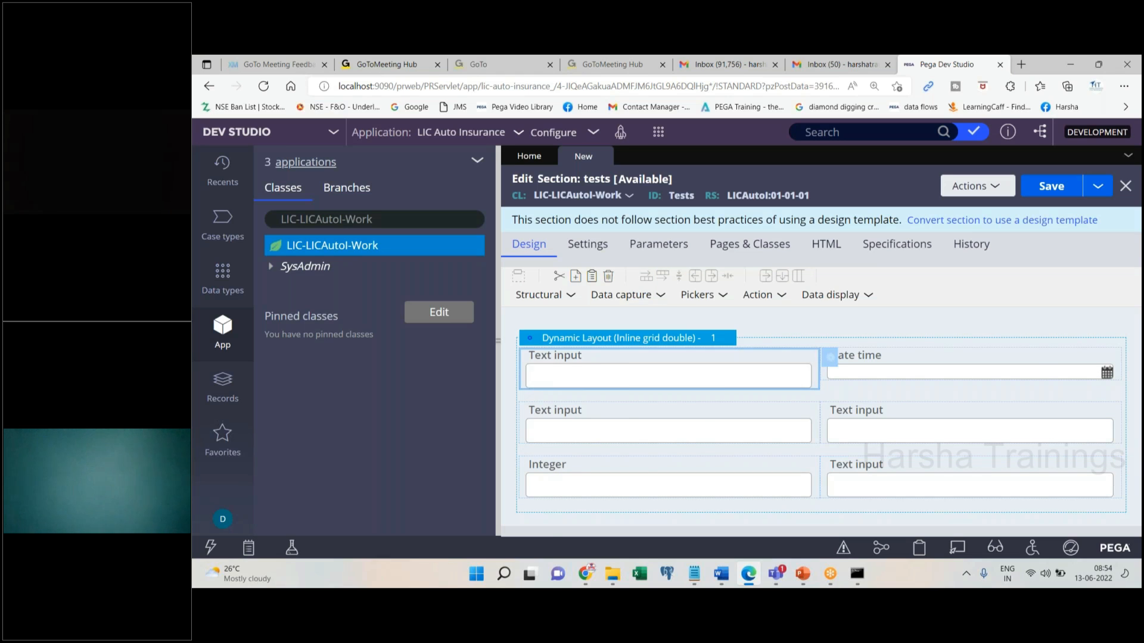
pyautogui.click(830, 357)
pyautogui.write('.pyCaseID')
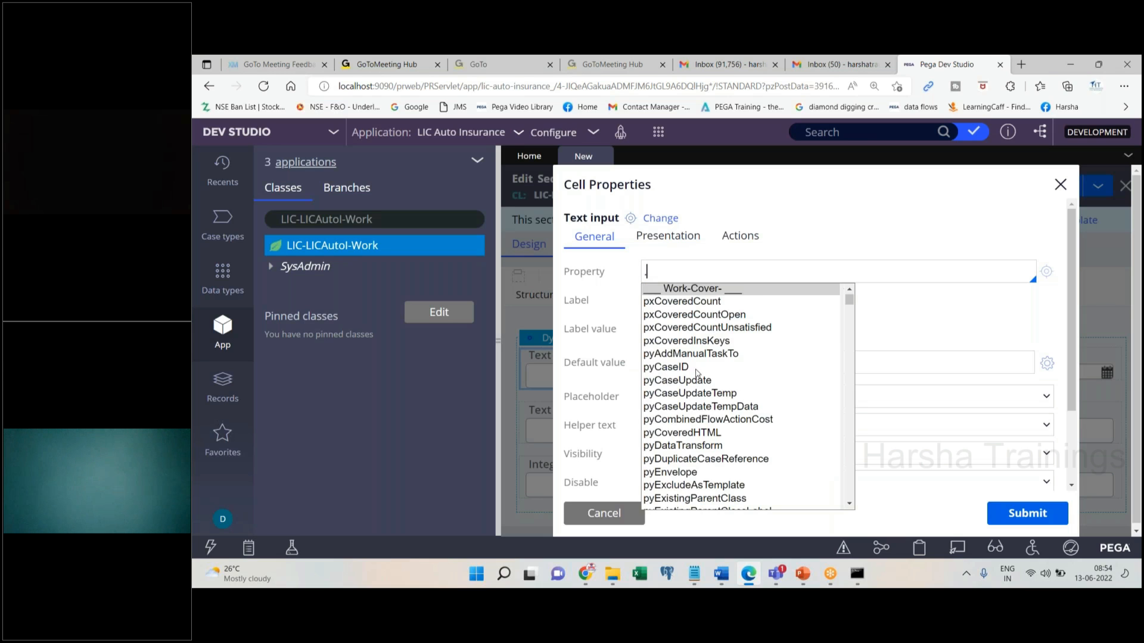
pyautogui.press('Tab')
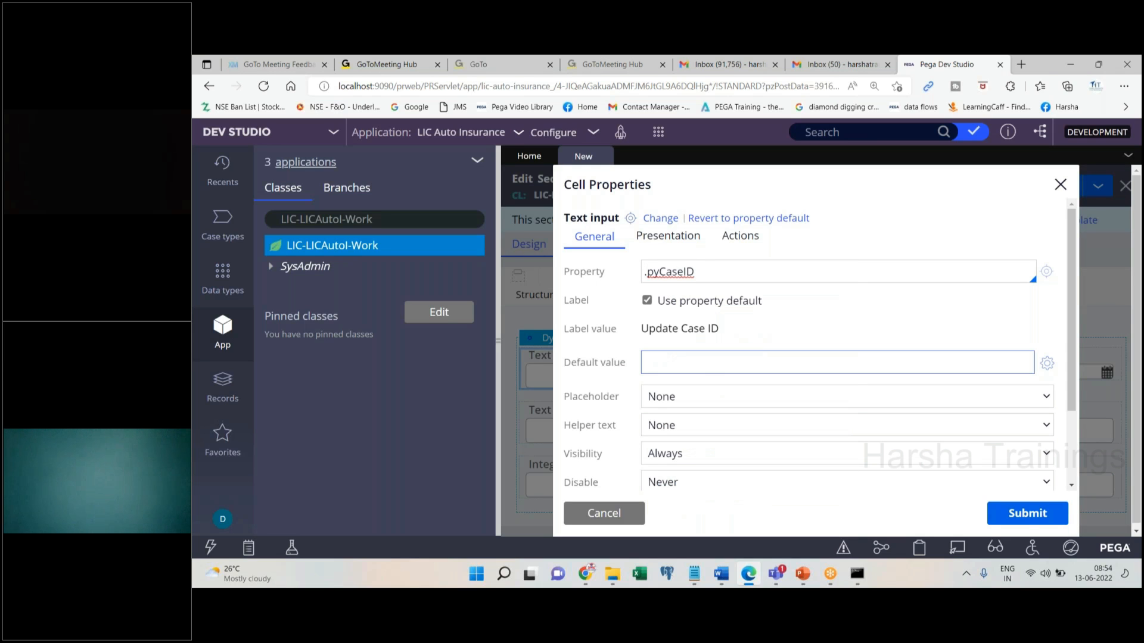
pyautogui.click(1026, 513)
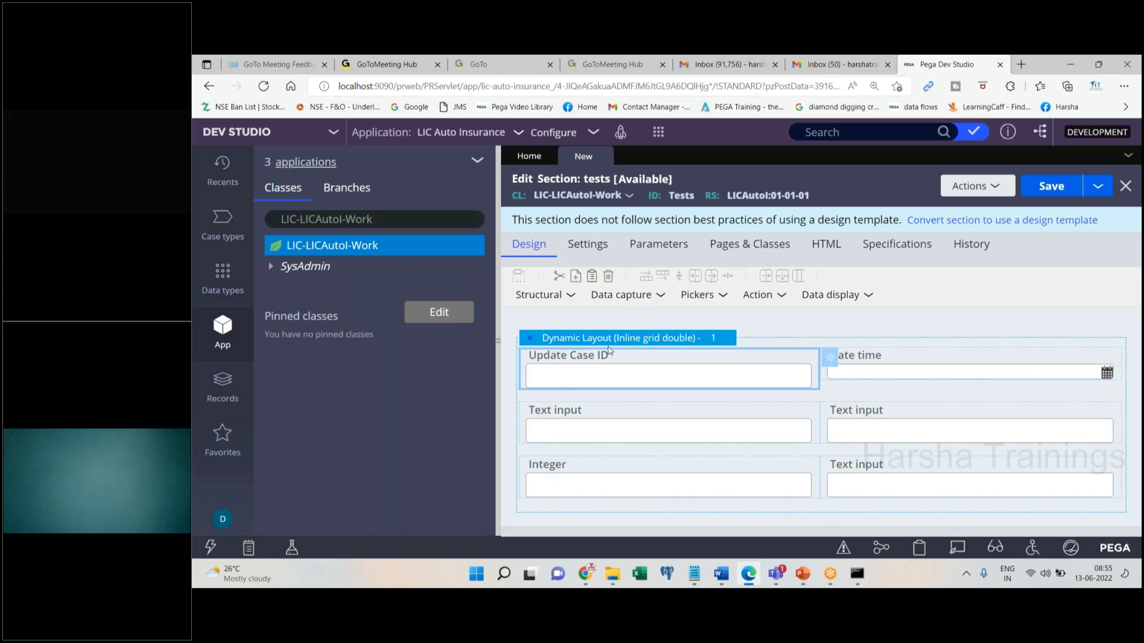
pyautogui.click(878, 79)
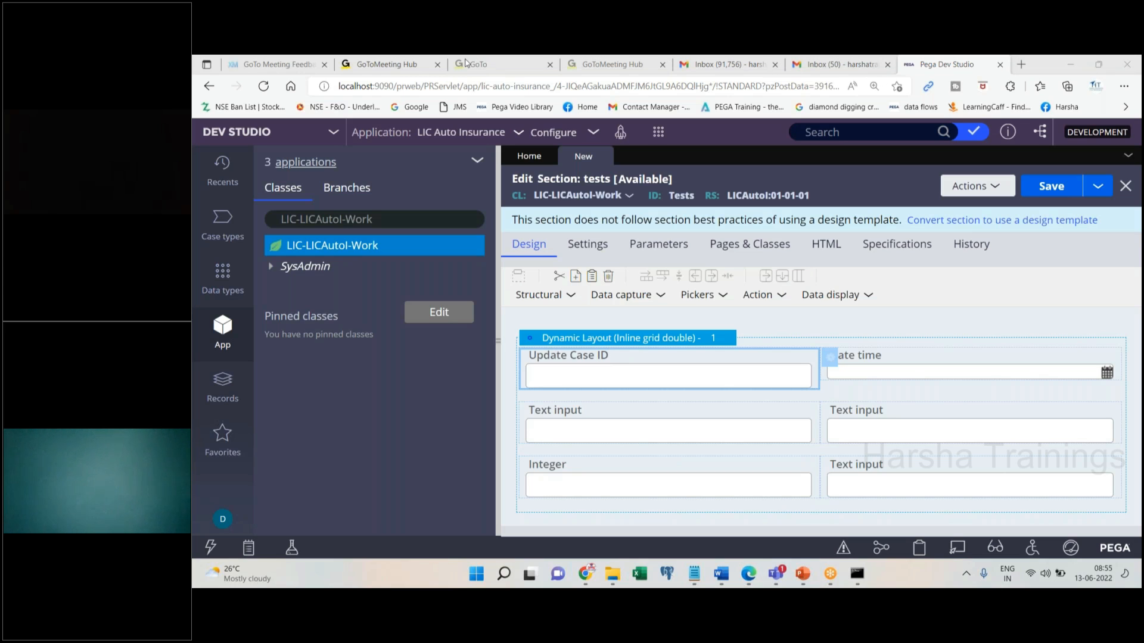
pyautogui.click(1022, 64)
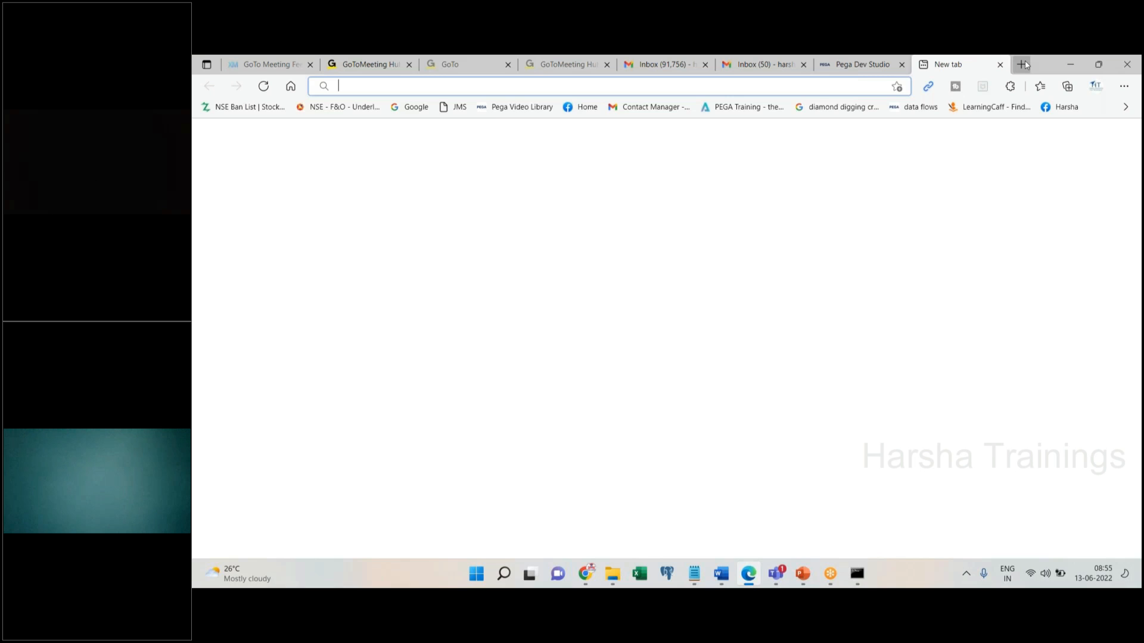
# Open google.com from the address bar and search for 'naukri signup'
pyautogui.write('google.com')
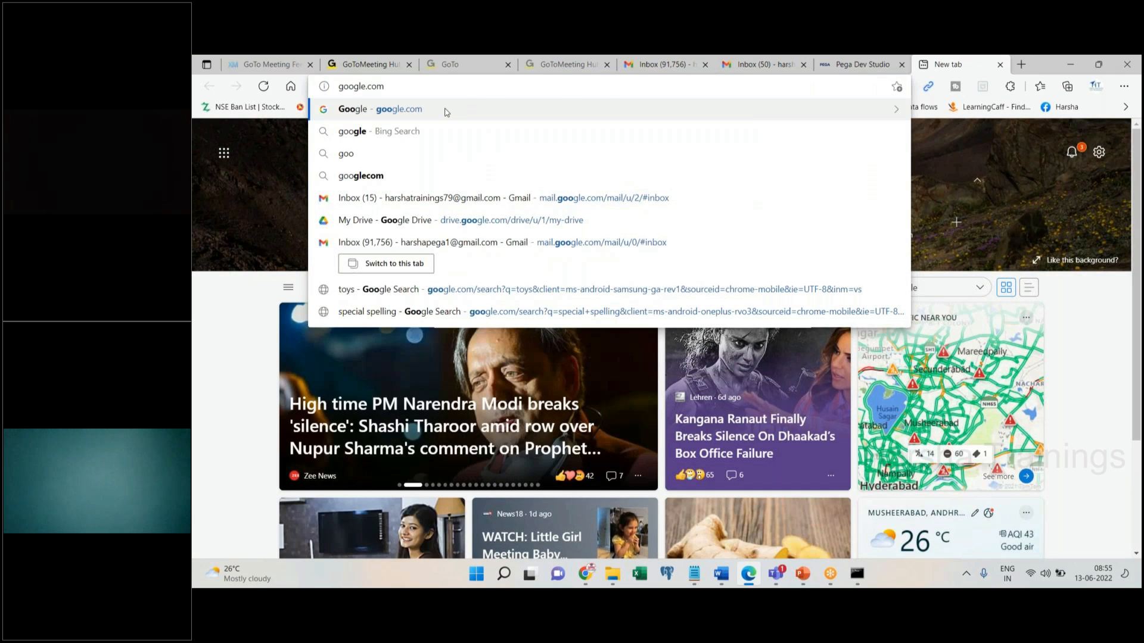
pyautogui.press('Return')
pyautogui.write('nau')
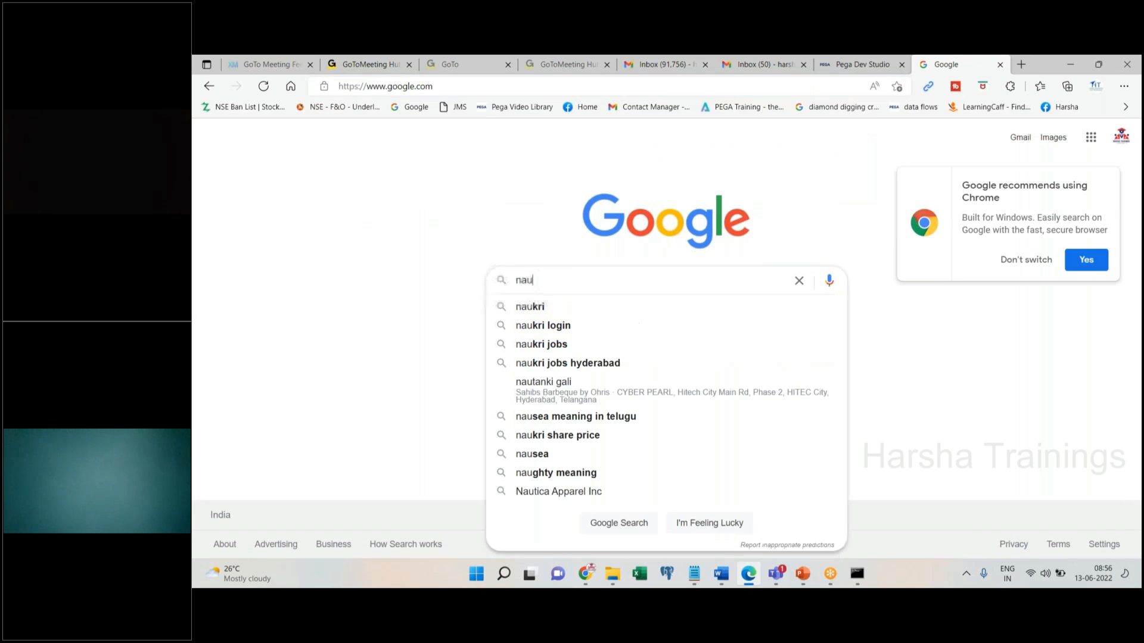
pyautogui.write('kri signup')
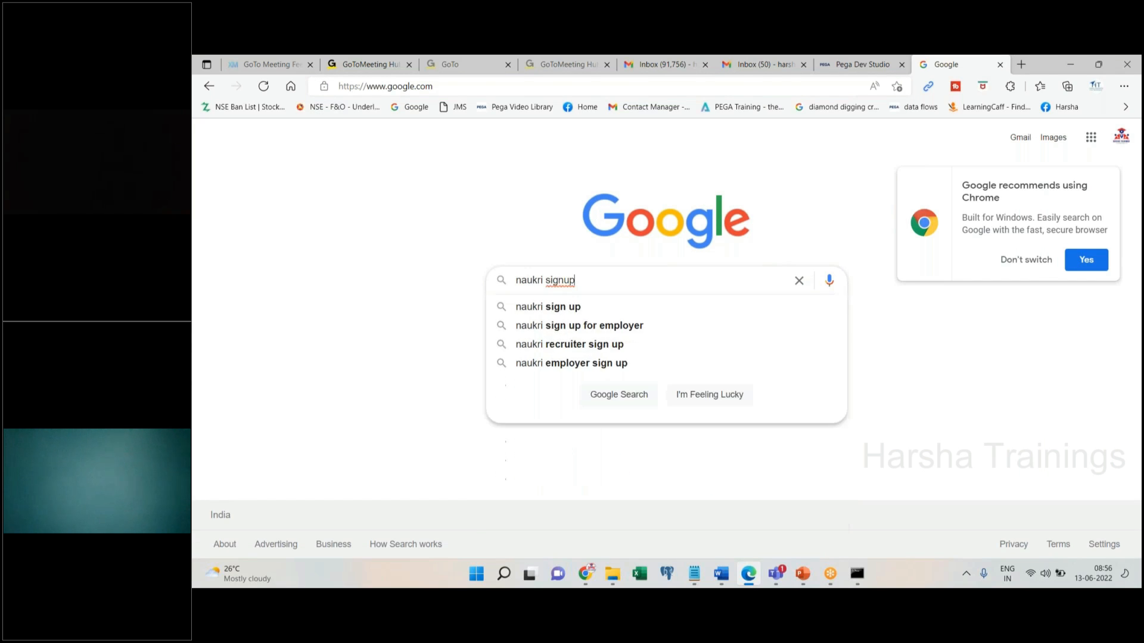
pyautogui.press('Return')
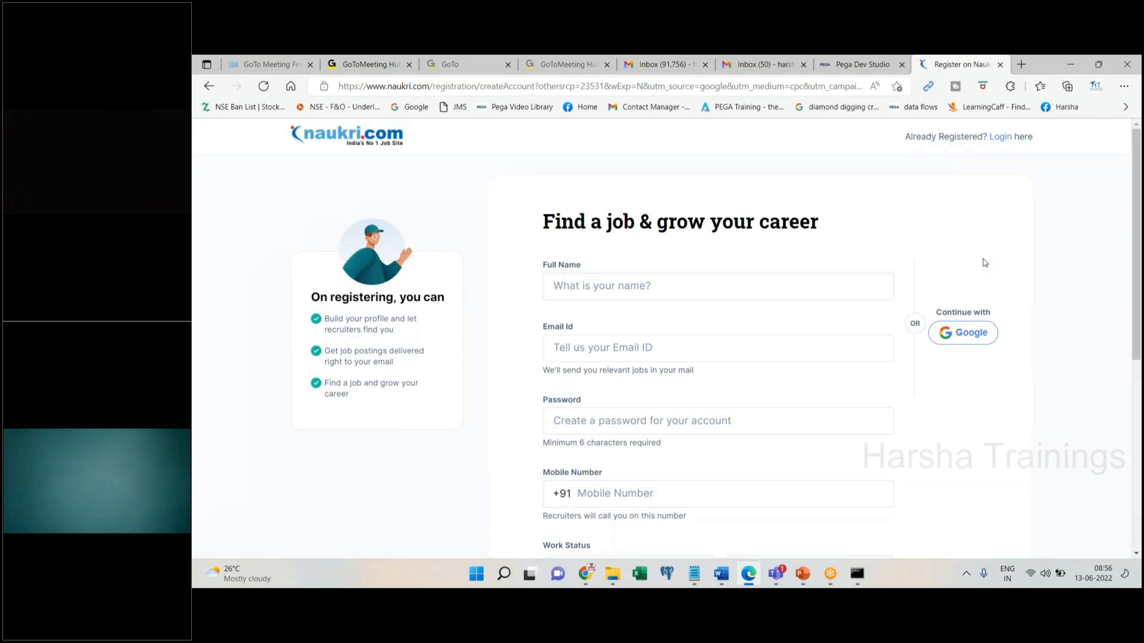
pyautogui.scroll(-5, 1135, 297)
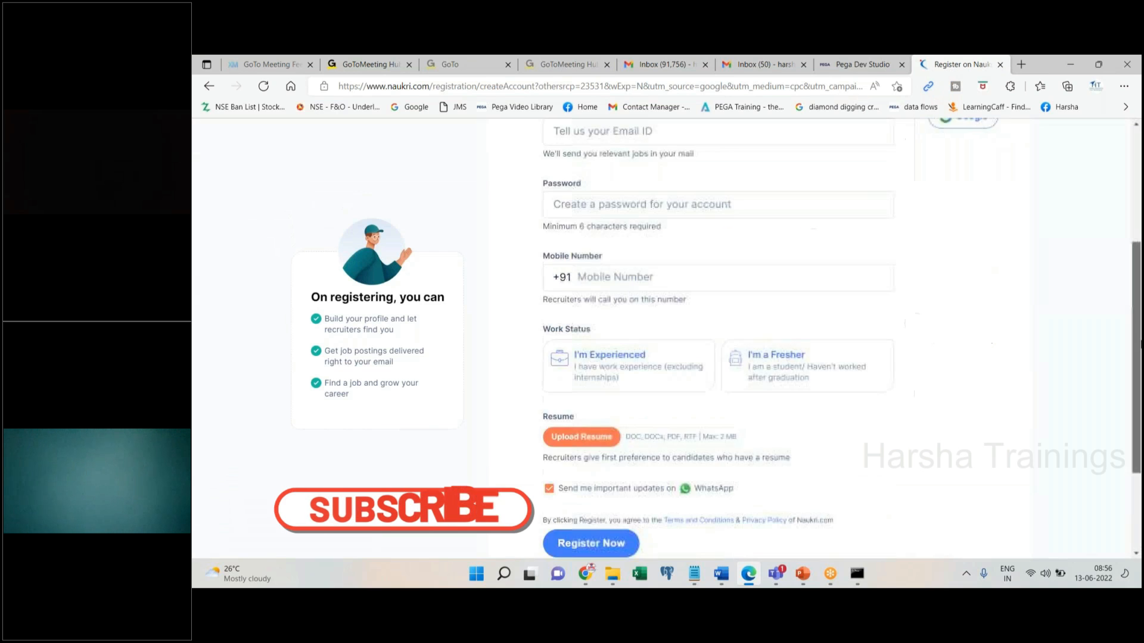
pyautogui.scroll(5, 1140, 364)
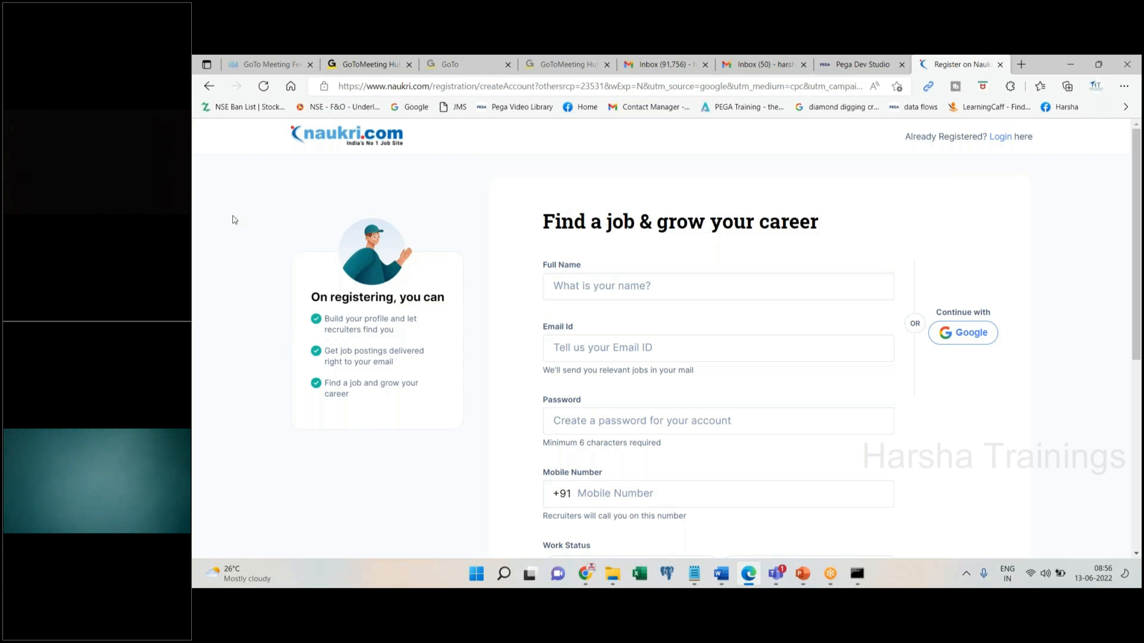
pyautogui.moveTo(233, 220); pyautogui.dragTo(461, 405)
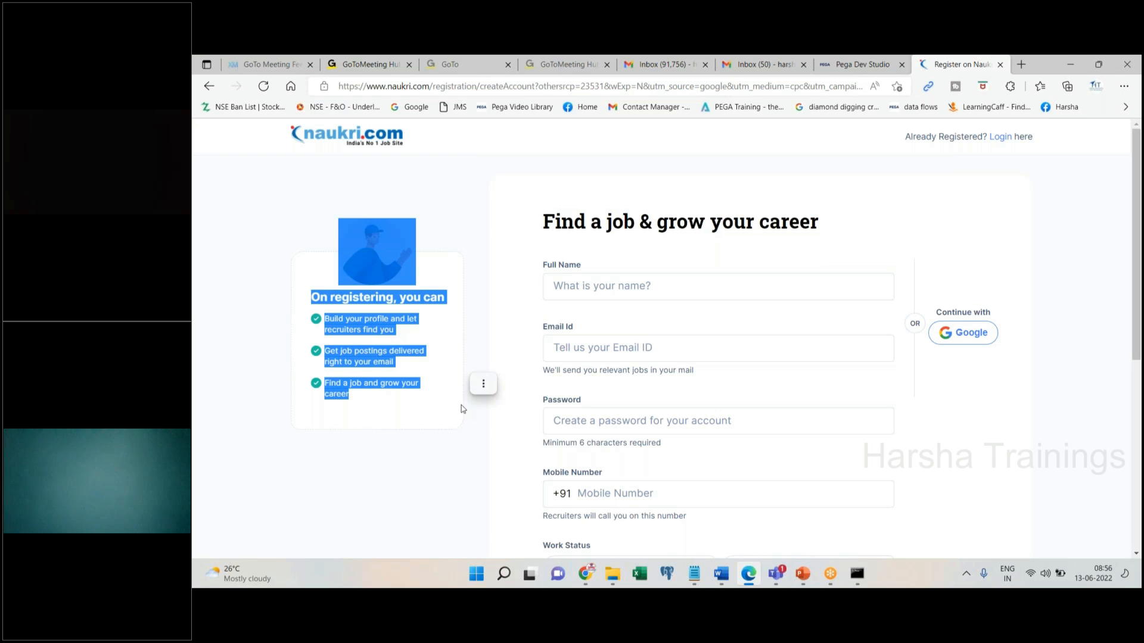
pyautogui.moveTo(508, 220); pyautogui.dragTo(863, 439)
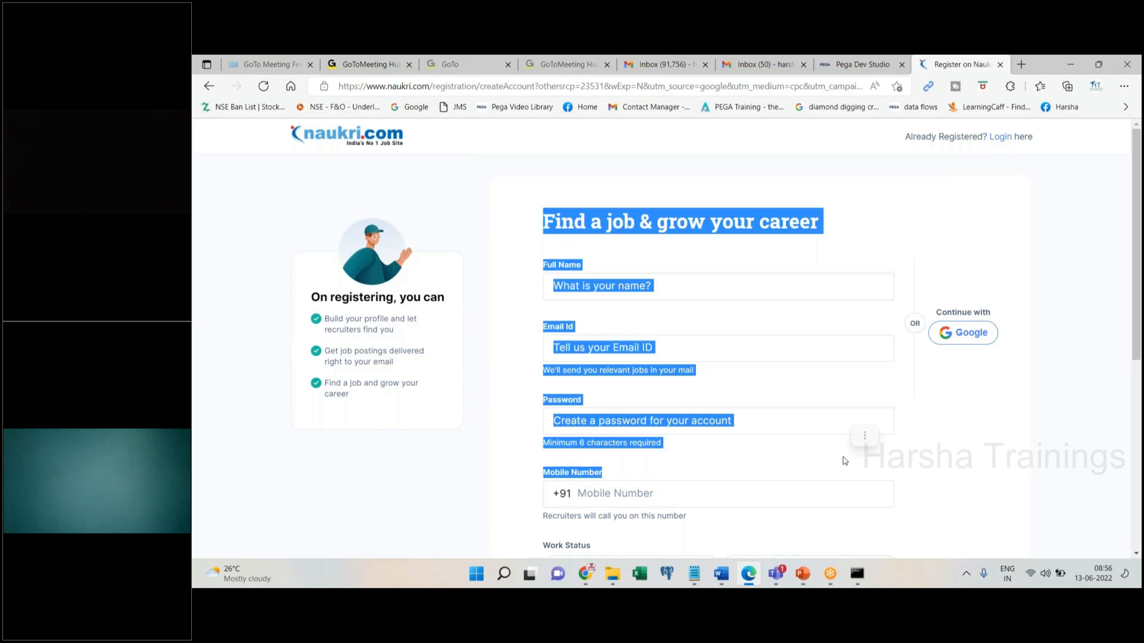
# Bring up Notepad and delete all of the existing notes
pyautogui.click(692, 575)
pyautogui.click(687, 349)
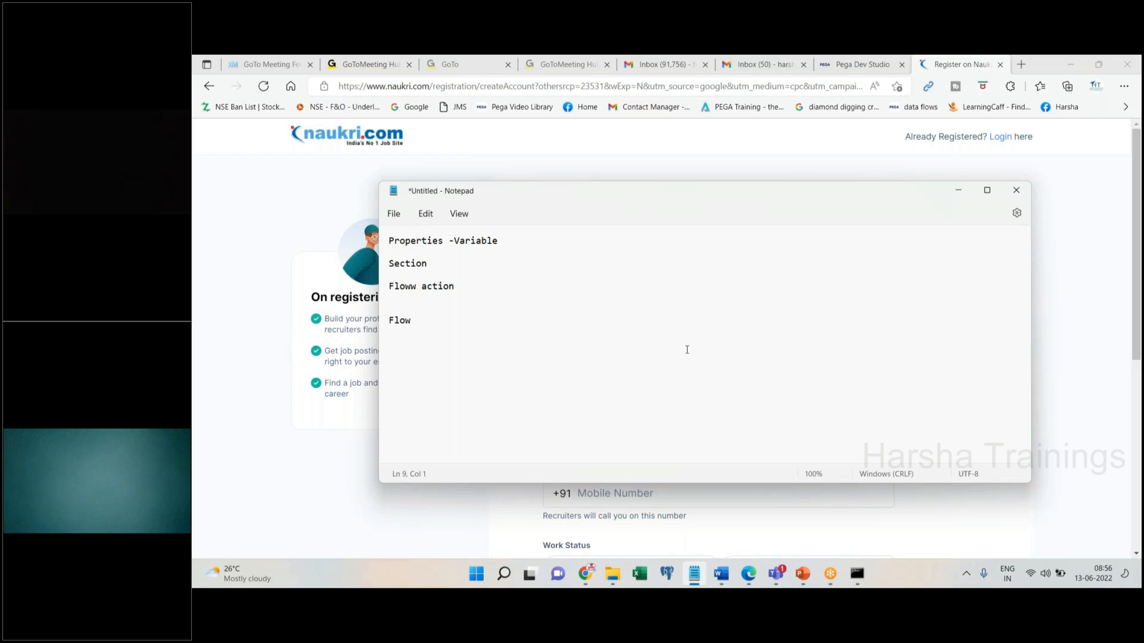
pyautogui.hotkey('ctrl', 'a')
pyautogui.press('Delete')
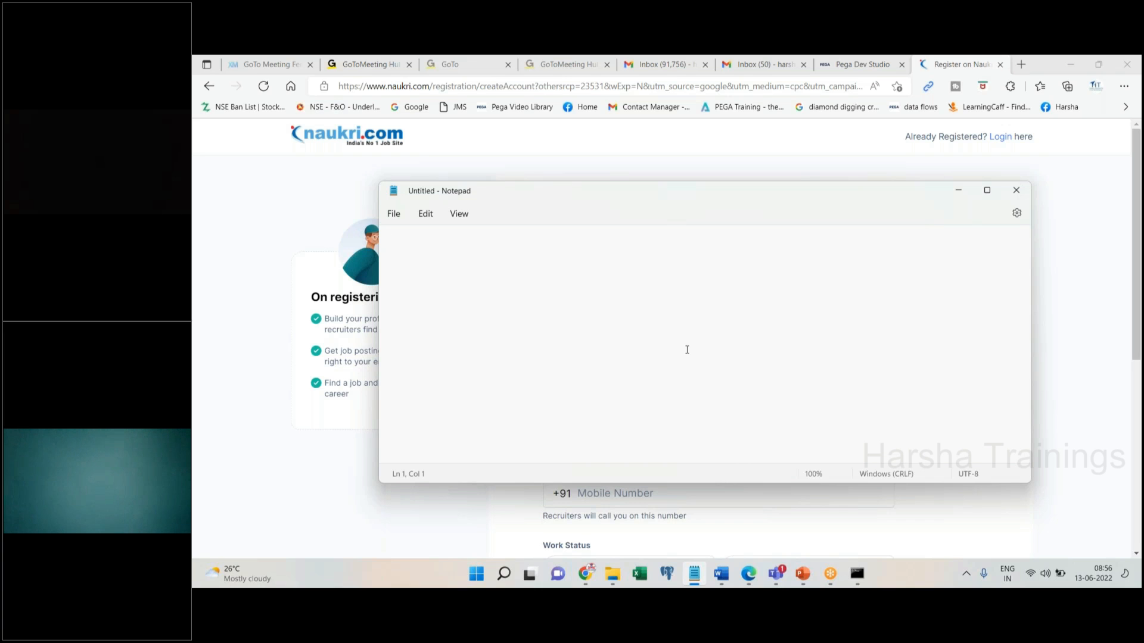
# Type headings PersonalDetails, Employment details and Address Details on separate lines, then minimize Notepad
pyautogui.write('PersonalDetails')
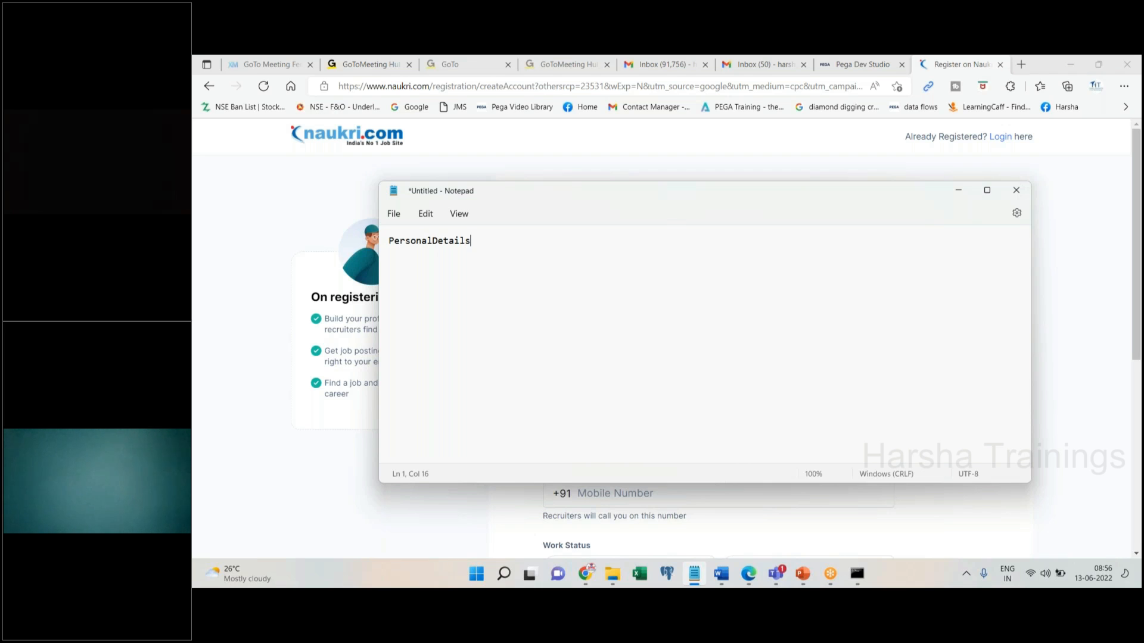
pyautogui.press('Return')
pyautogui.press('Return')
pyautogui.press('Return')
pyautogui.press('Return')
pyautogui.write('Employment details')
pyautogui.press('Return')
pyautogui.press('Return')
pyautogui.press('Return')
pyautogui.press('Return')
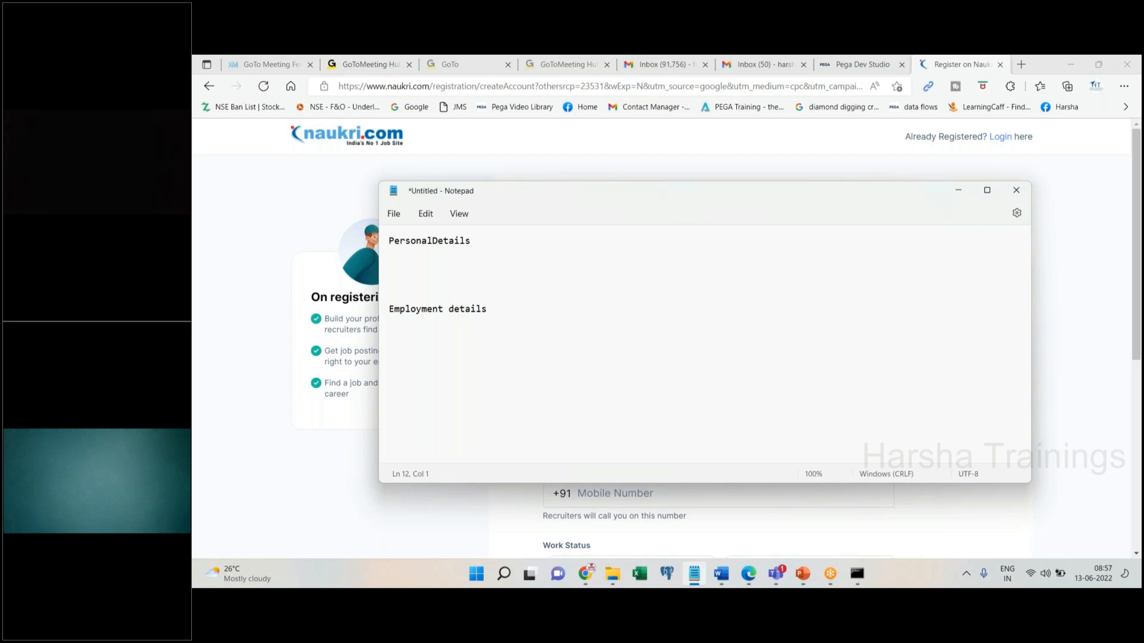
pyautogui.write('Address Details')
pyautogui.click(961, 190)
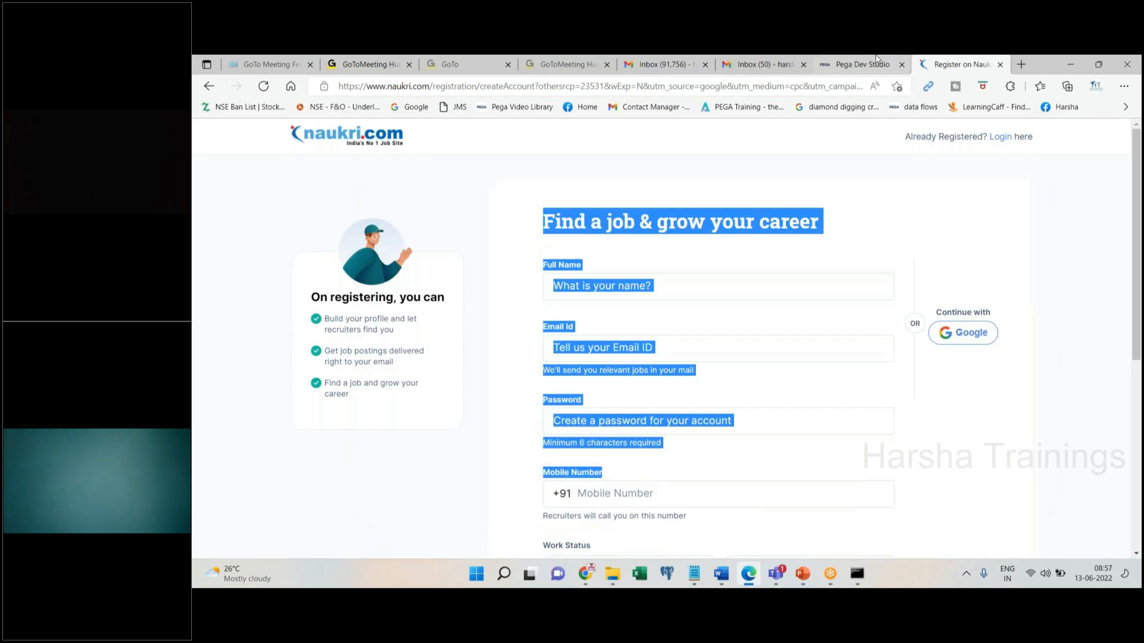
# Back in Pega, drag a Structural Dynamic layout to the top of the tests section
pyautogui.click(876, 62)
pyautogui.click(648, 297)
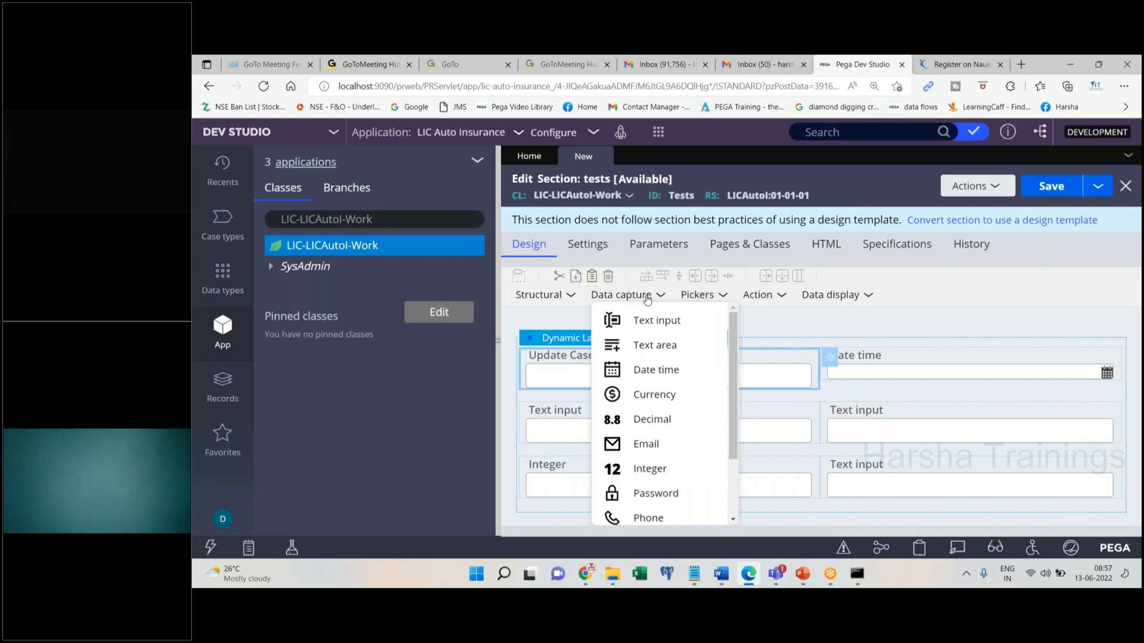
pyautogui.click(565, 296)
pyautogui.moveTo(542, 330); pyautogui.dragTo(676, 337)
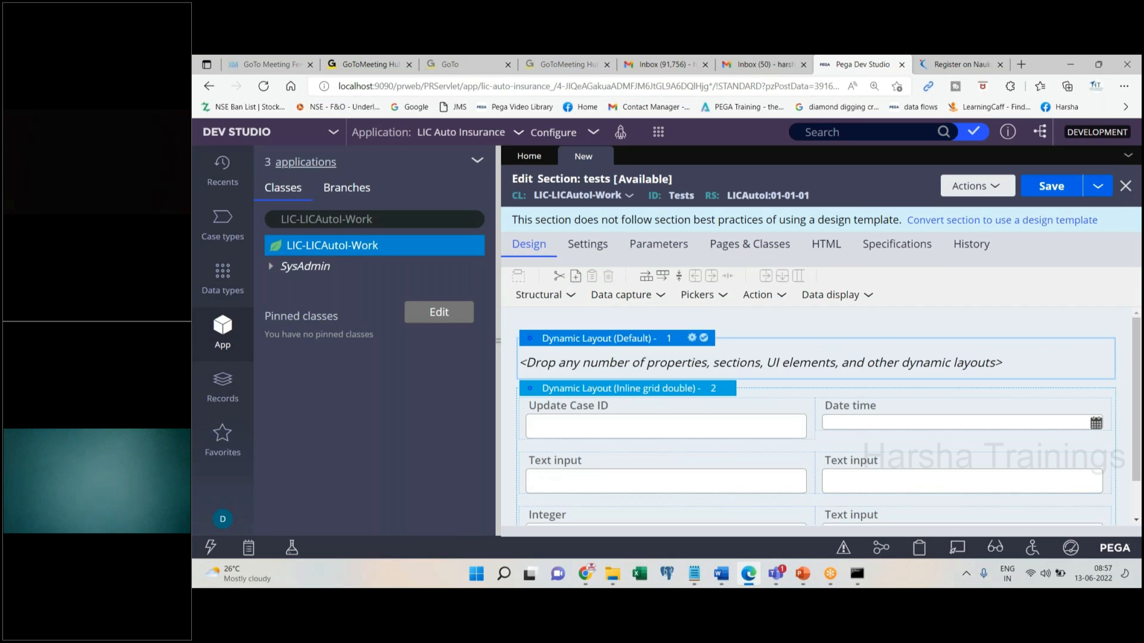
# Give the new layout a displayed header titled 'Employmentdetails'
pyautogui.click(692, 339)
pyautogui.click(672, 368)
pyautogui.click(878, 415)
pyautogui.write('Peg')
pyautogui.press('BackSpace')
pyautogui.write('rsonal')
pyautogui.hotkey('ctrl', 'a')
pyautogui.write('Employmentdetails')
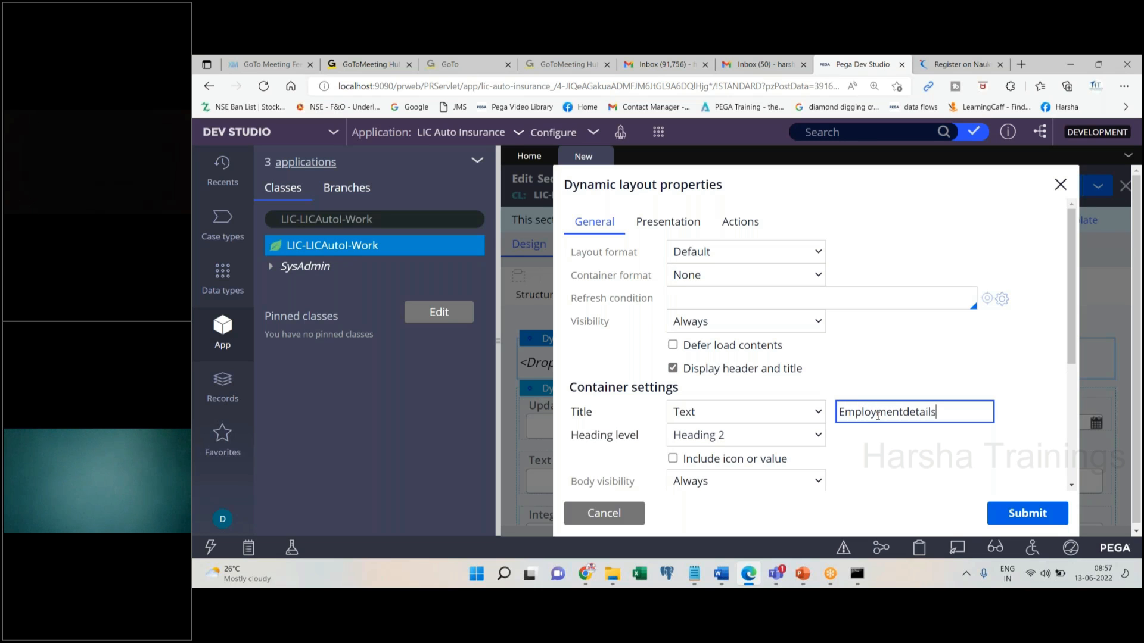
pyautogui.click(1014, 508)
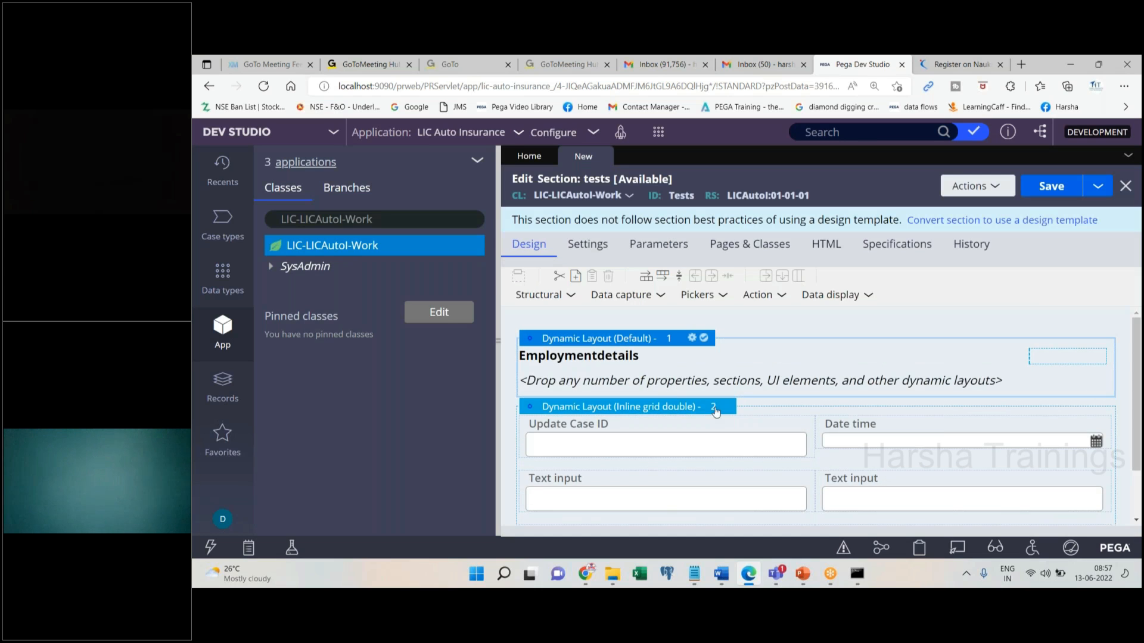
# Turn on the header and title display for the inline grid layout
pyautogui.click(715, 409)
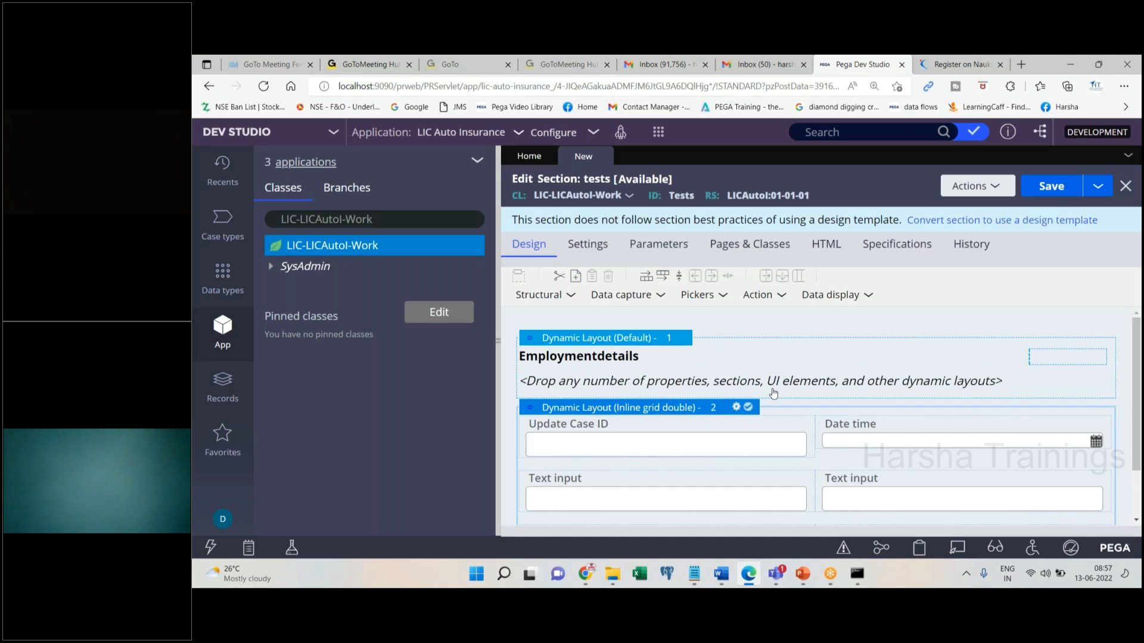
pyautogui.click(736, 406)
pyautogui.click(673, 368)
# Title the grid layout 'Personalcetails'
pyautogui.doubleClick(864, 413)
pyautogui.write('Personalcetails')
pyautogui.click(1027, 513)
# Move the grid layout above Employmentdetails, then return to the Naukri registration tab
pyautogui.moveTo(553, 408)
pyautogui.mouseDown()
pyautogui.moveTo(534, 410)
pyautogui.moveTo(536, 335)
pyautogui.mouseUp()
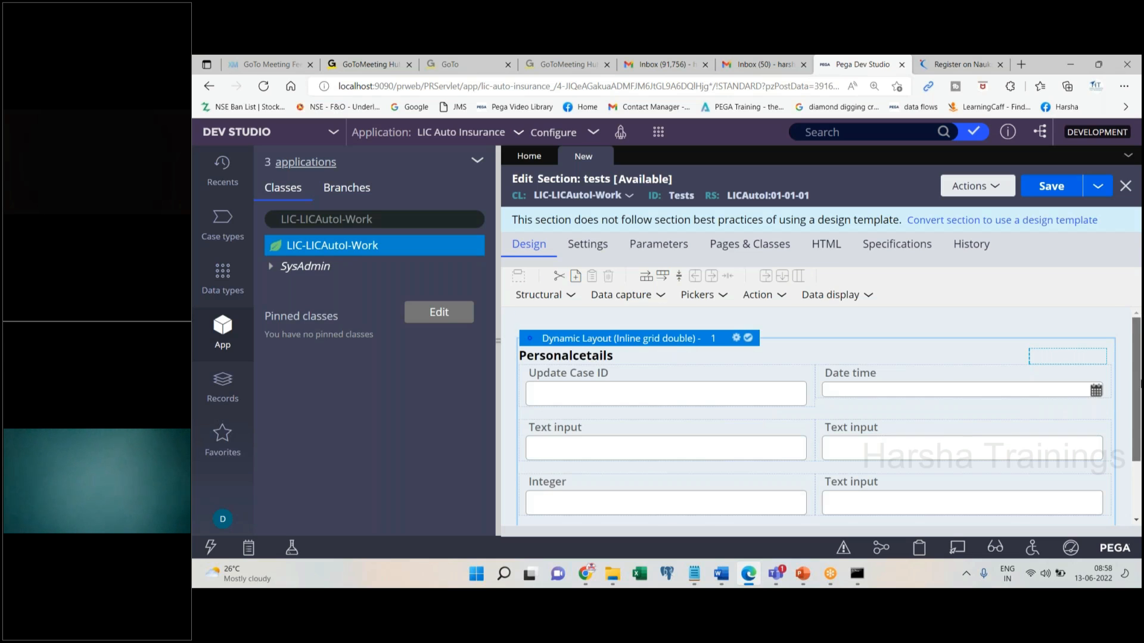
pyautogui.moveTo(1138, 384); pyautogui.dragTo(1138, 443)
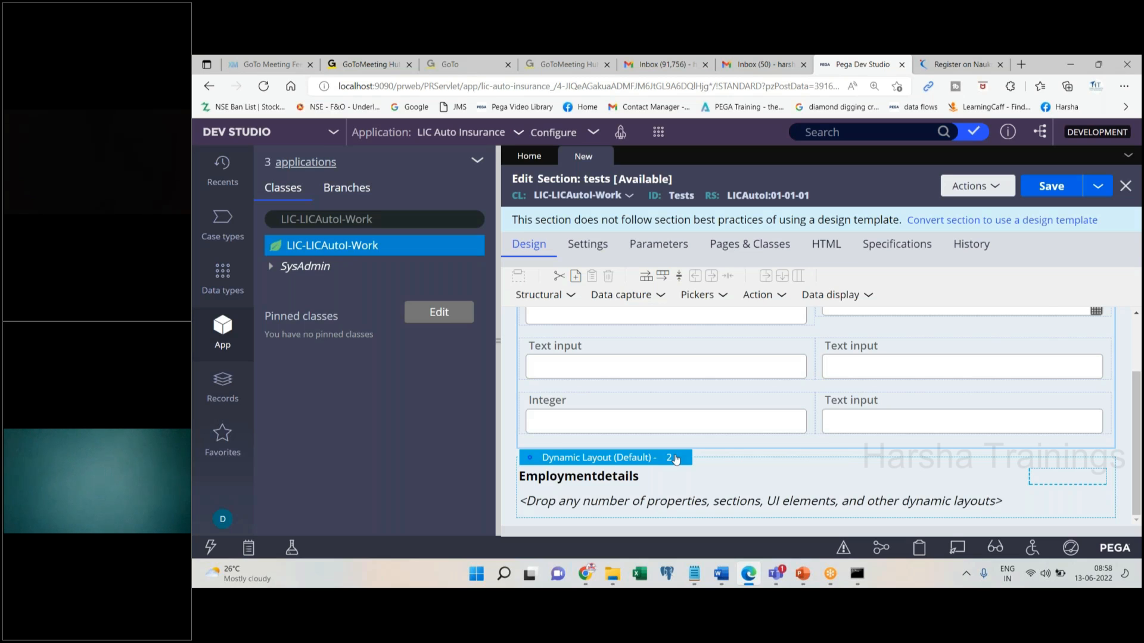
pyautogui.click(959, 63)
pyautogui.scroll(-10, 1135, 398)
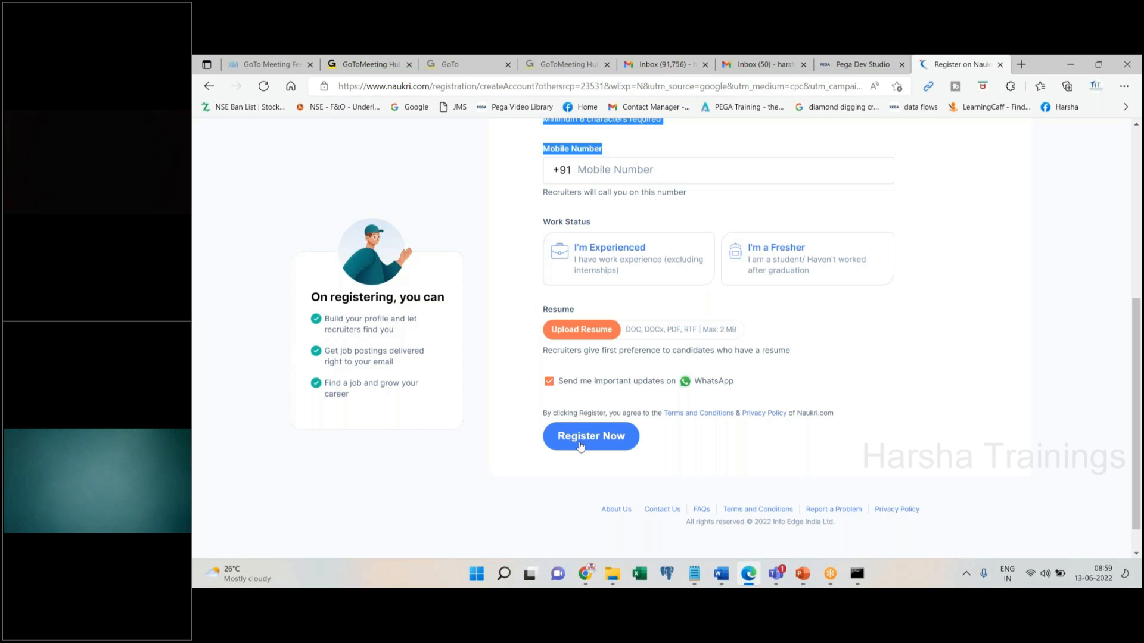
# Review Facebook's sign-up page in Chrome, then return to Pega Dev Studio and bring up Notepad
pyautogui.click(592, 576)
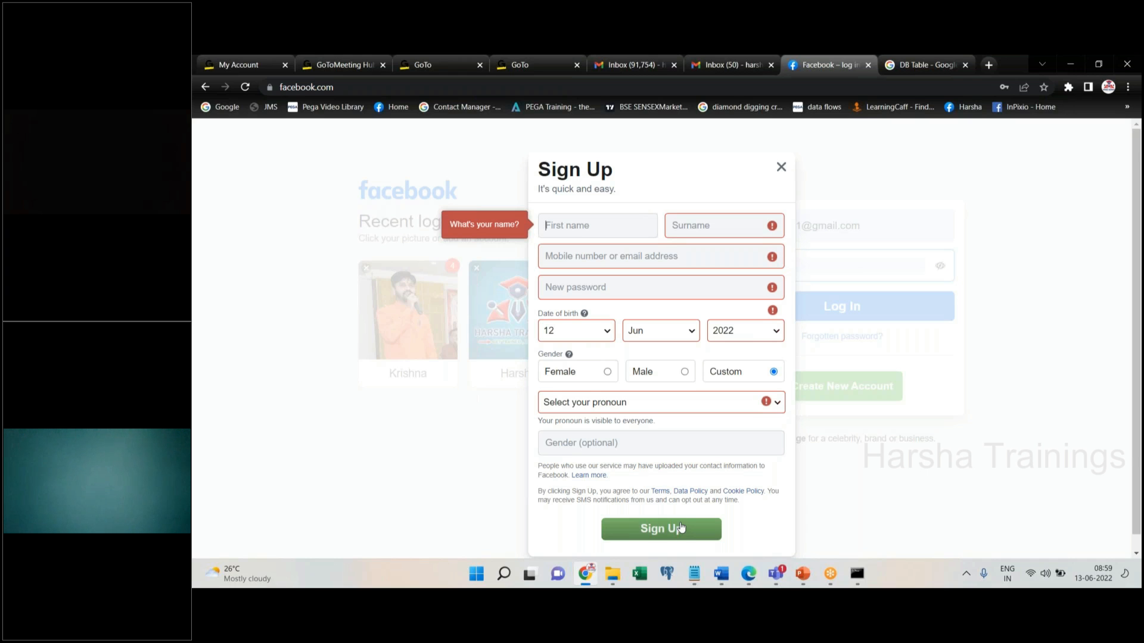
pyautogui.click(748, 573)
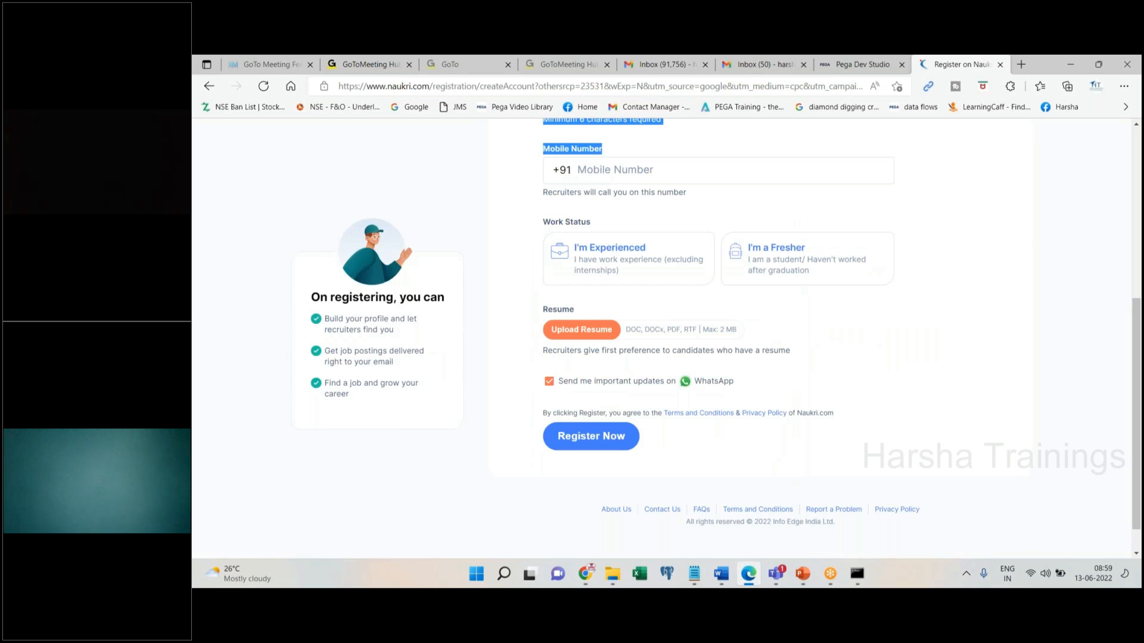
pyautogui.click(887, 62)
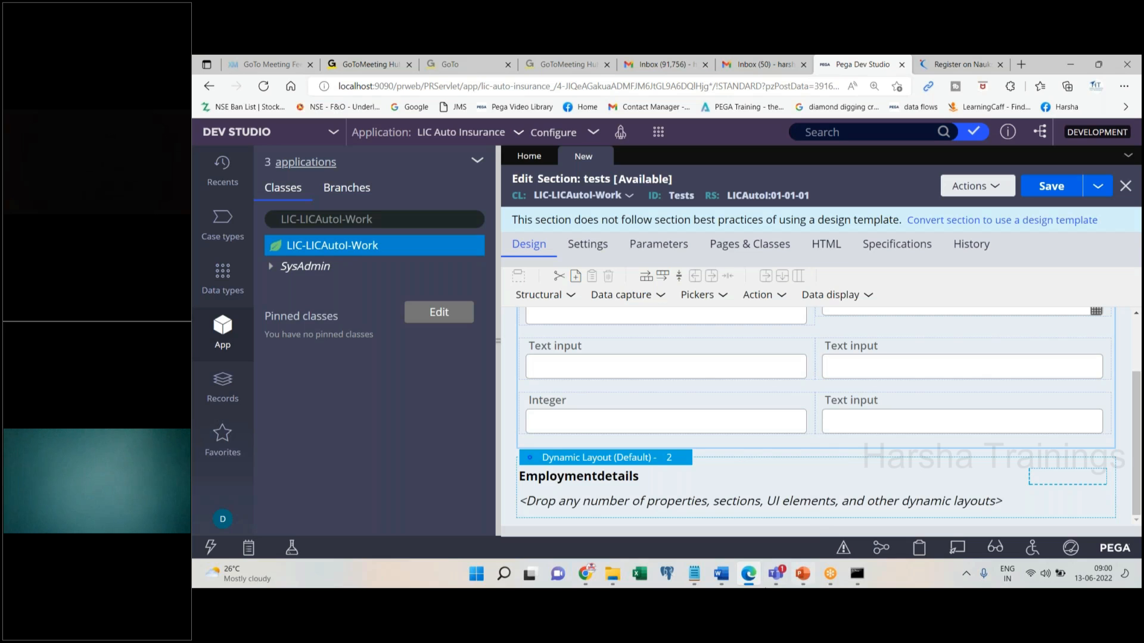
pyautogui.click(695, 575)
# Select all of the existing Notepad notes for replacement
pyautogui.click(559, 309)
pyautogui.write('Pr')
pyautogui.press('BackSpace')
pyautogui.press('BackSpace')
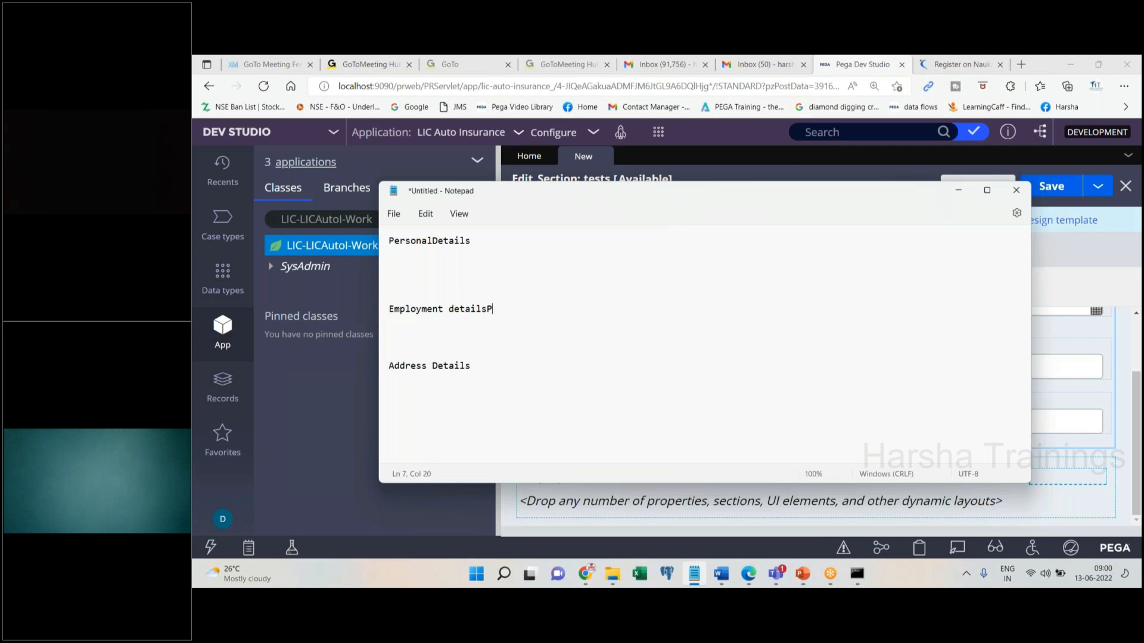
pyautogui.hotkey('ctrl', 'a')
# Type Properties, Section, Flow Action and 'Submit, Save, Cancel' on separate lines, then minimize Notepad
pyautogui.write('Properties')
pyautogui.press('Return')
pyautogui.write('Section')
pyautogui.press('Return')
pyautogui.press('Return')
pyautogui.write('Flow Action')
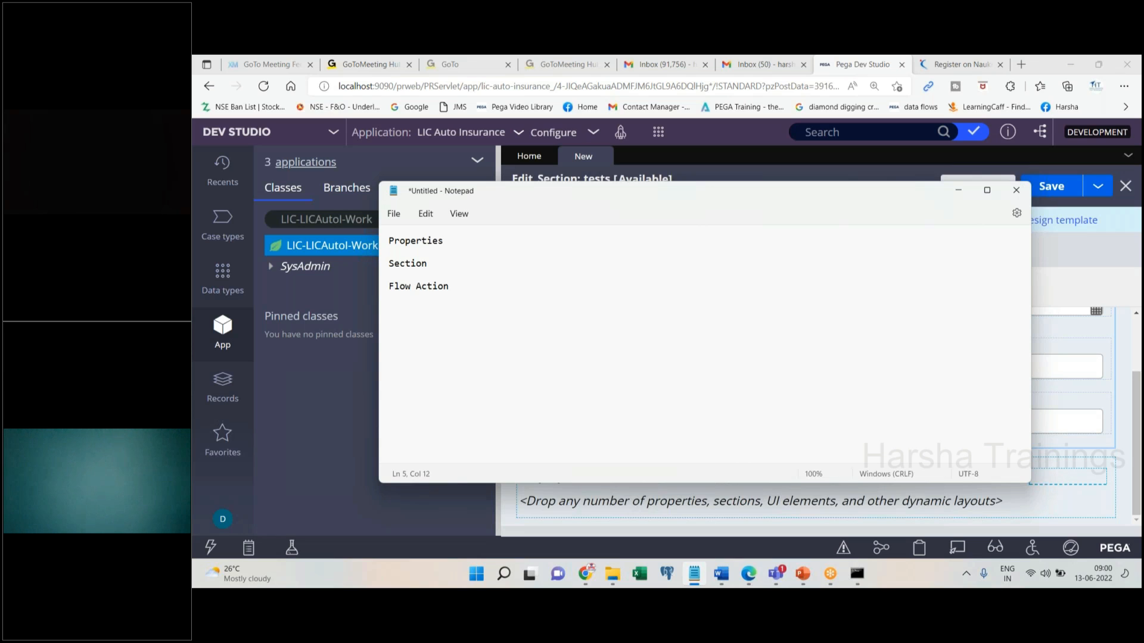
pyautogui.press('Return')
pyautogui.press('Return')
pyautogui.write('Submit, Save, Cancel')
pyautogui.click(312, 298)
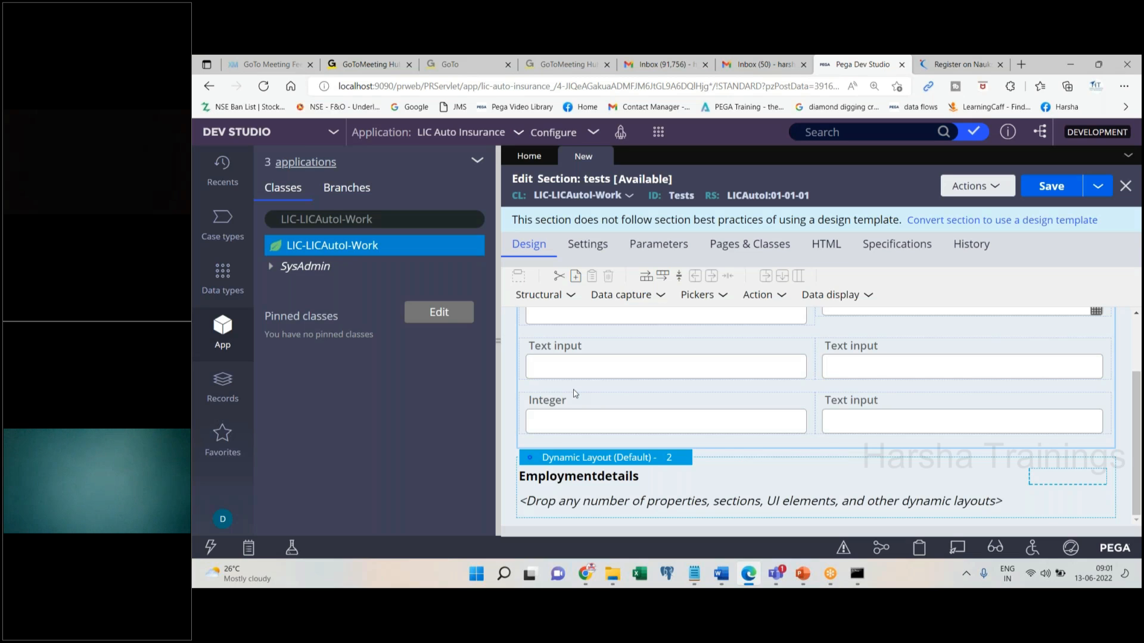
# Save the tests section from the Edit Section header
pyautogui.click(1051, 187)
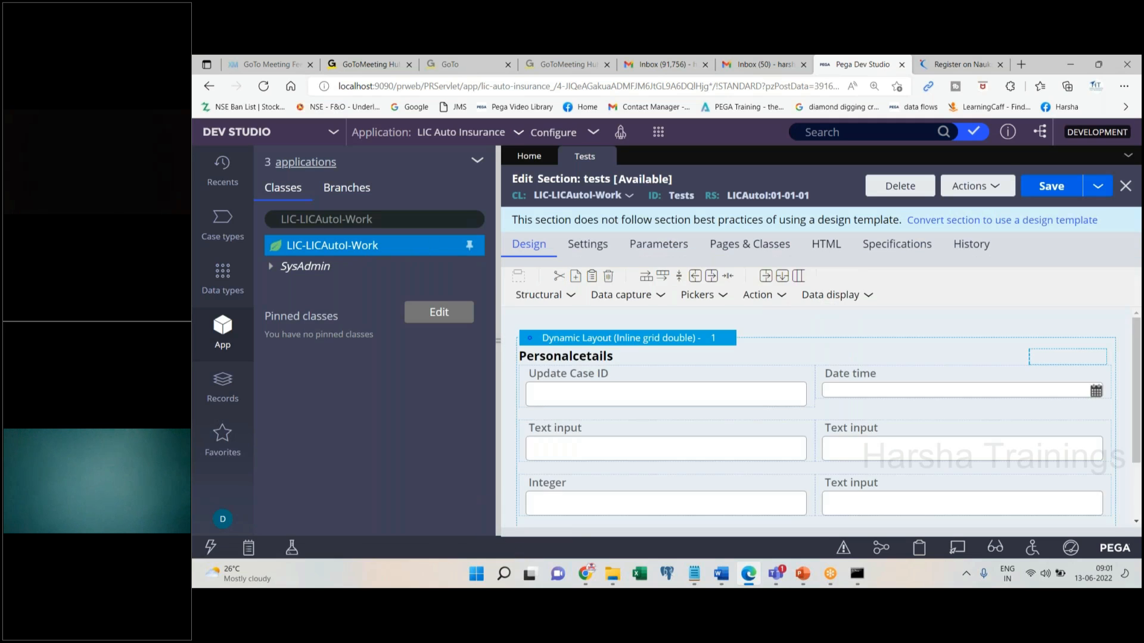
# Create a new flow action labelled myfa in the LIC-LICAutol-Work class
pyautogui.rightClick(271, 250)
pyautogui.moveTo(376, 271)
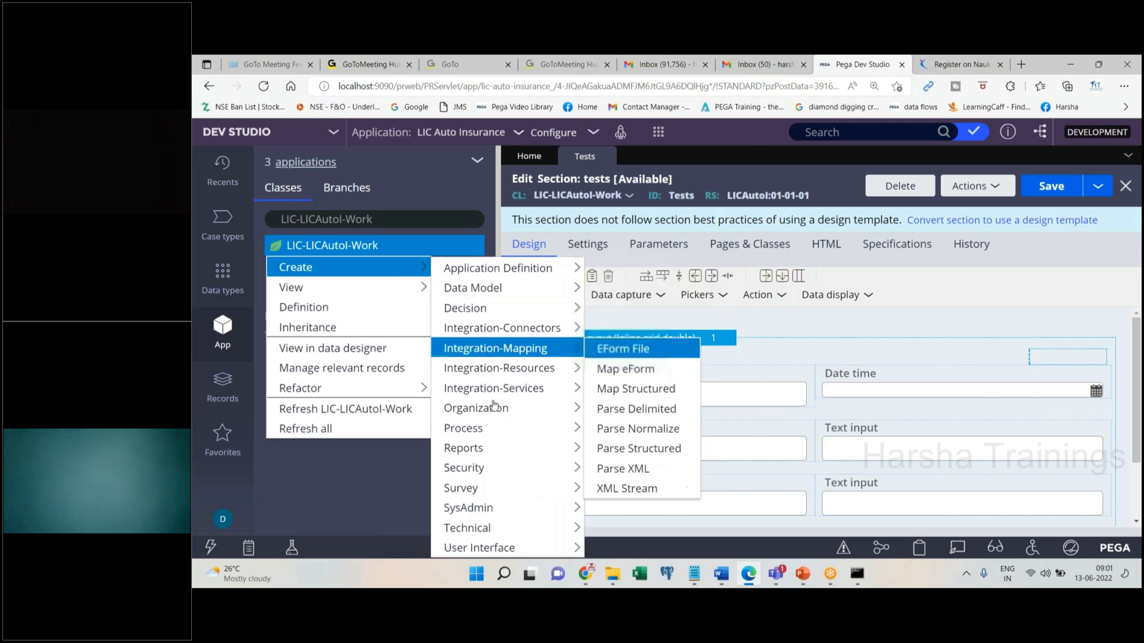
pyautogui.moveTo(487, 433)
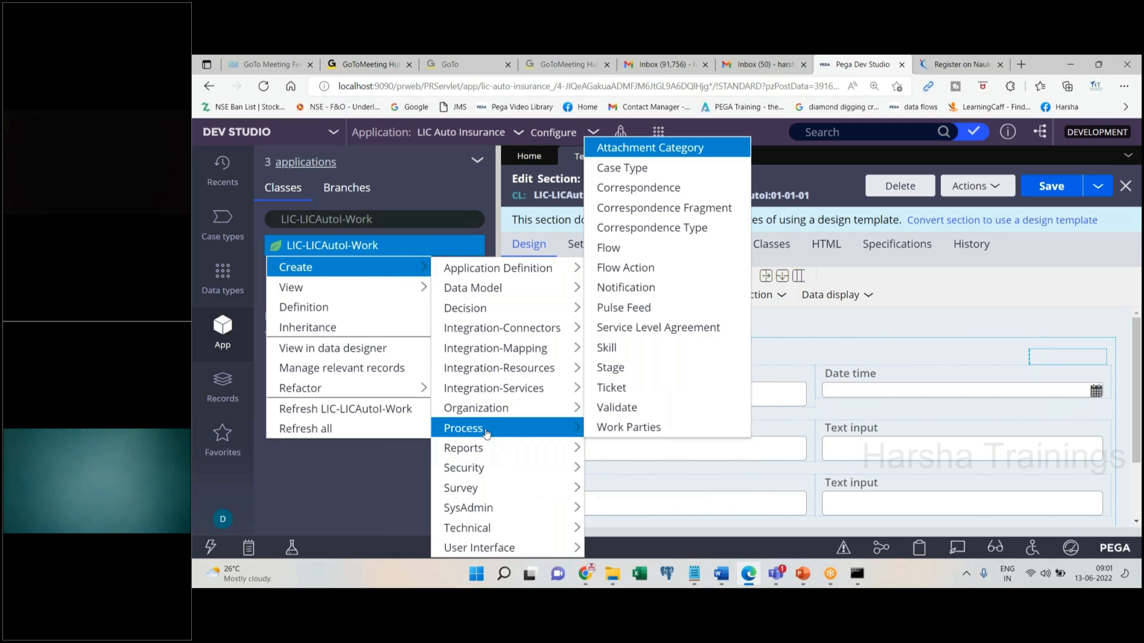
pyautogui.click(663, 271)
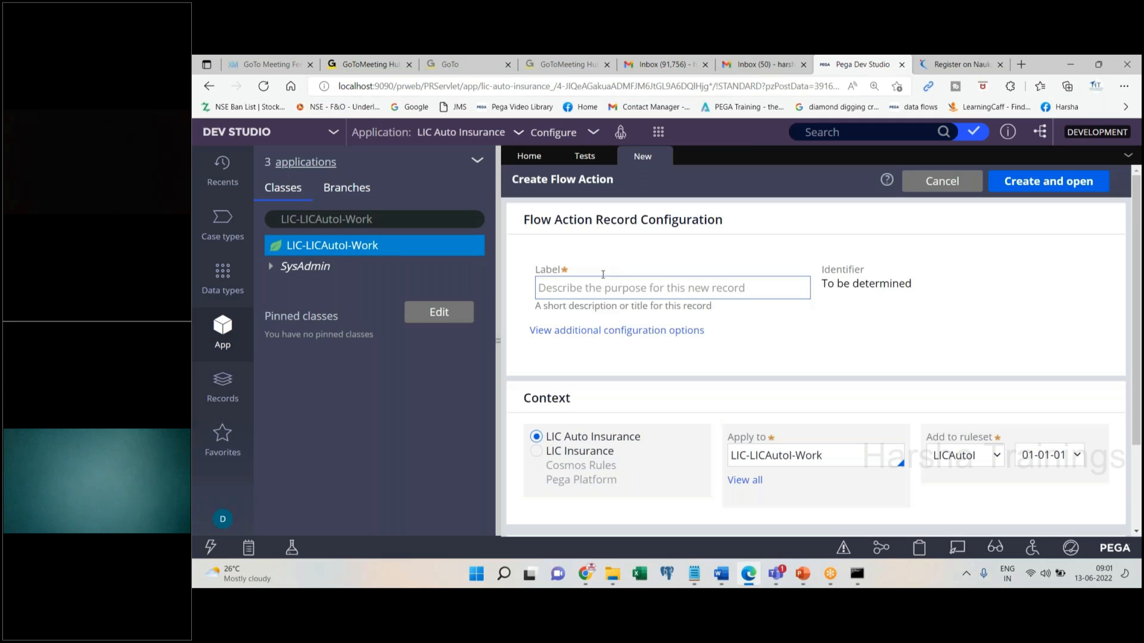
pyautogui.write('testsd')
pyautogui.hotkey('ctrl', 'a')
pyautogui.write('myflow')
pyautogui.press('Return')
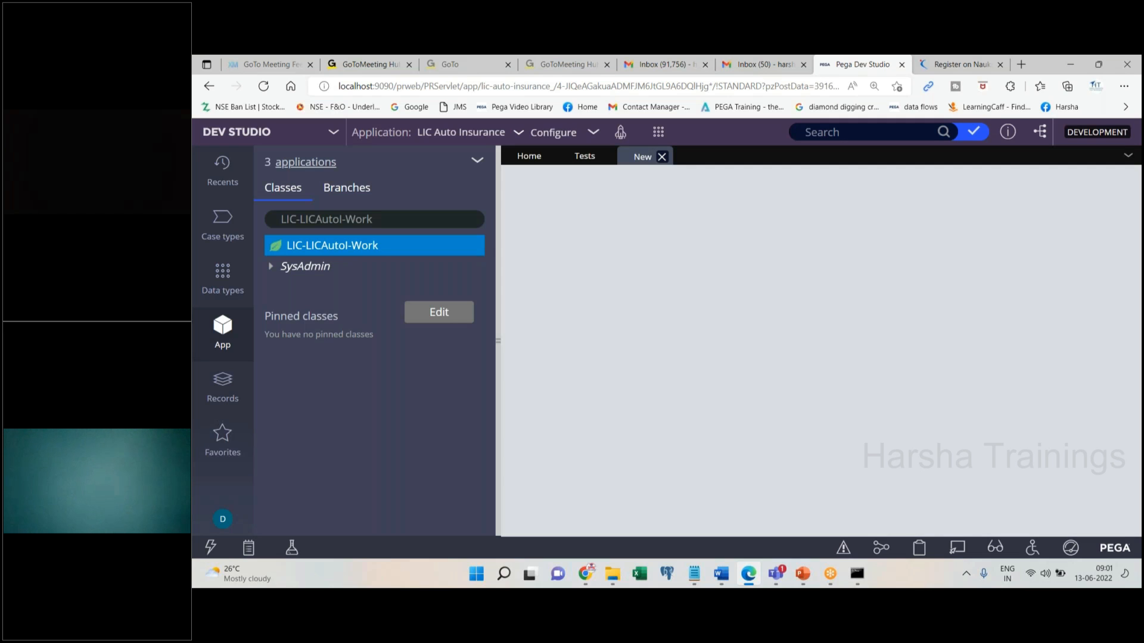
# Set the myfa flow action's Section to Tests and save it
pyautogui.doubleClick(543, 389)
pyautogui.click(543, 401)
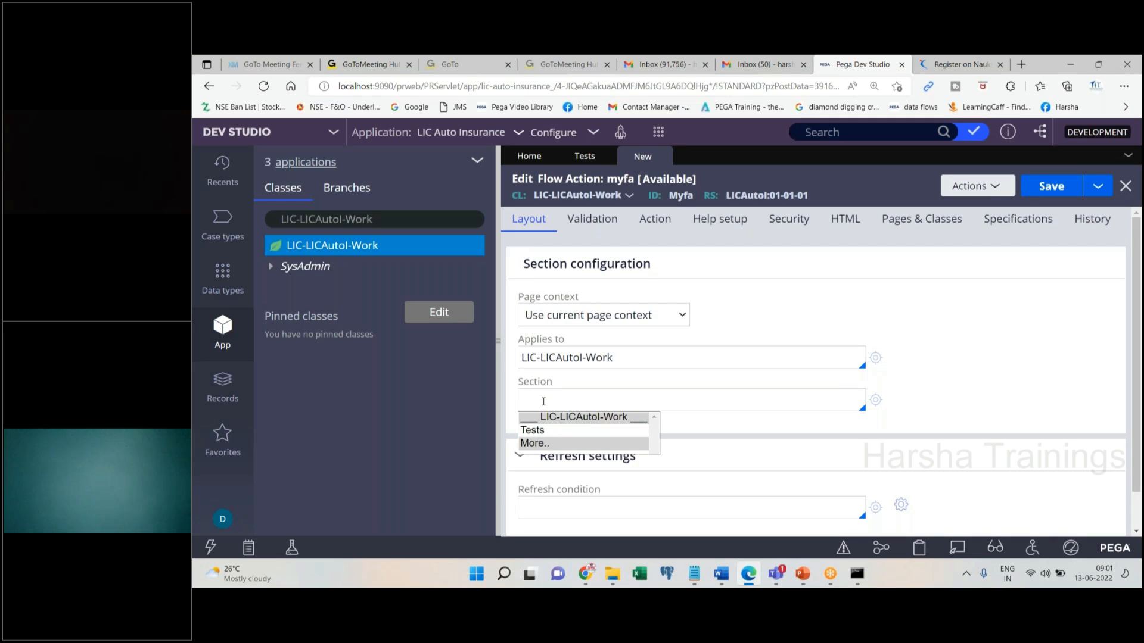
pyautogui.click(553, 431)
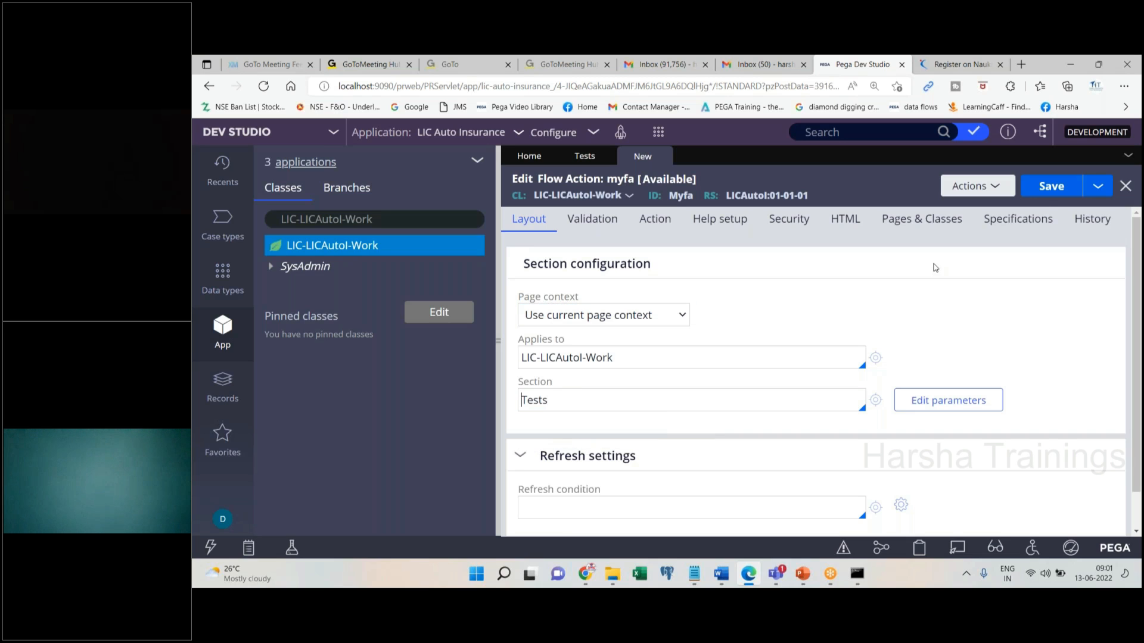
pyautogui.click(1048, 198)
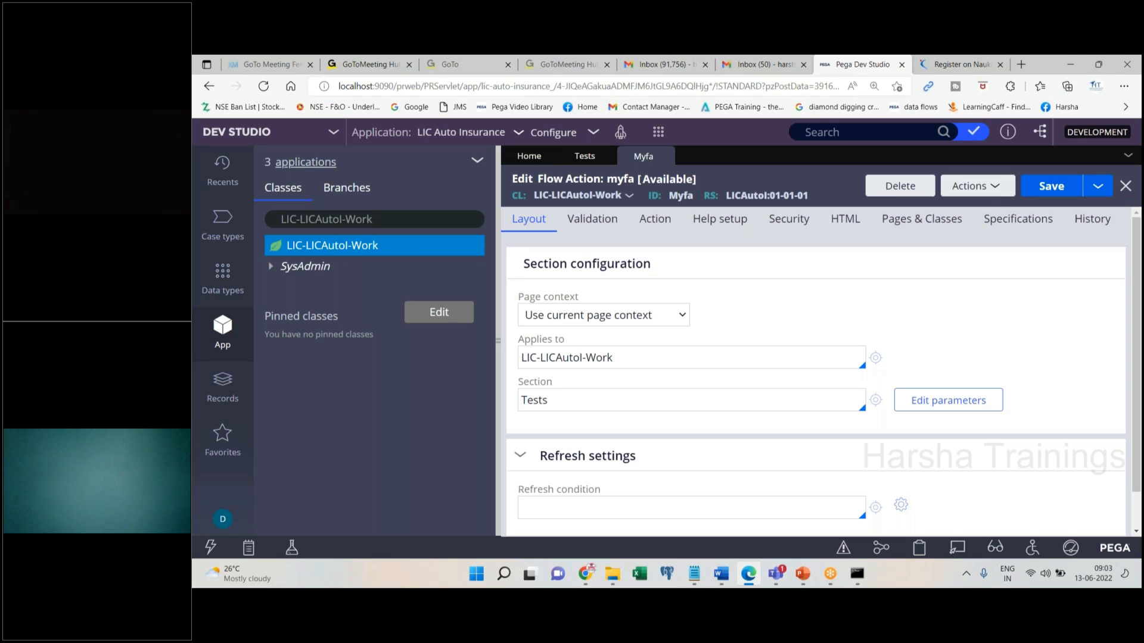
# In the Notepad notes, add a 'Flow' line under Flow Action and delete the Submit, Save, Cancel line
pyautogui.rightClick(364, 253)
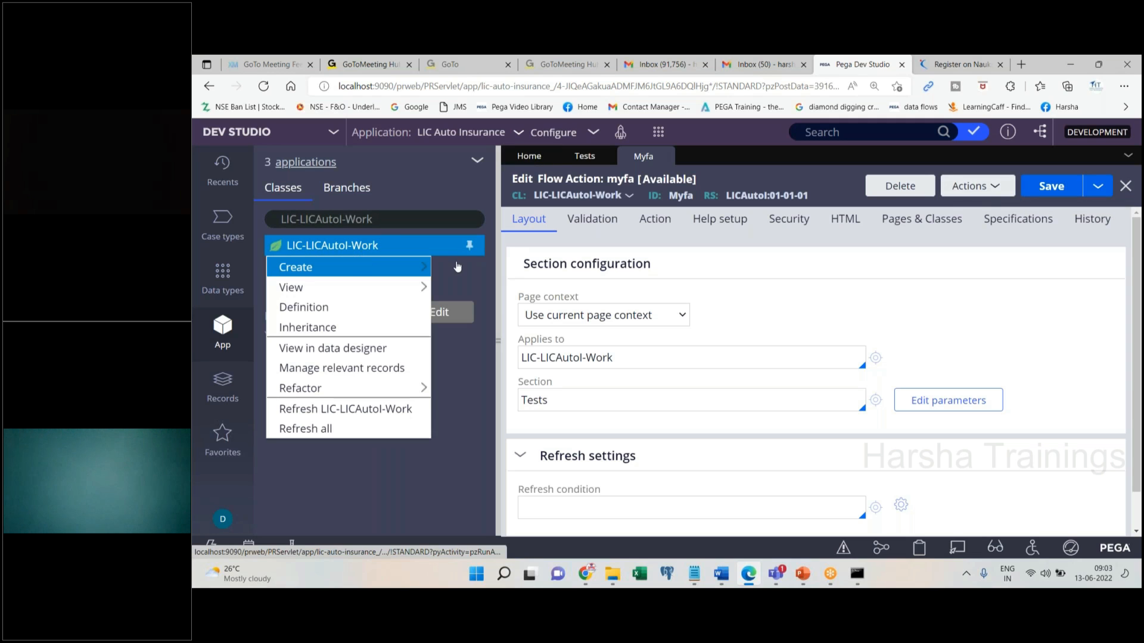
pyautogui.click(696, 581)
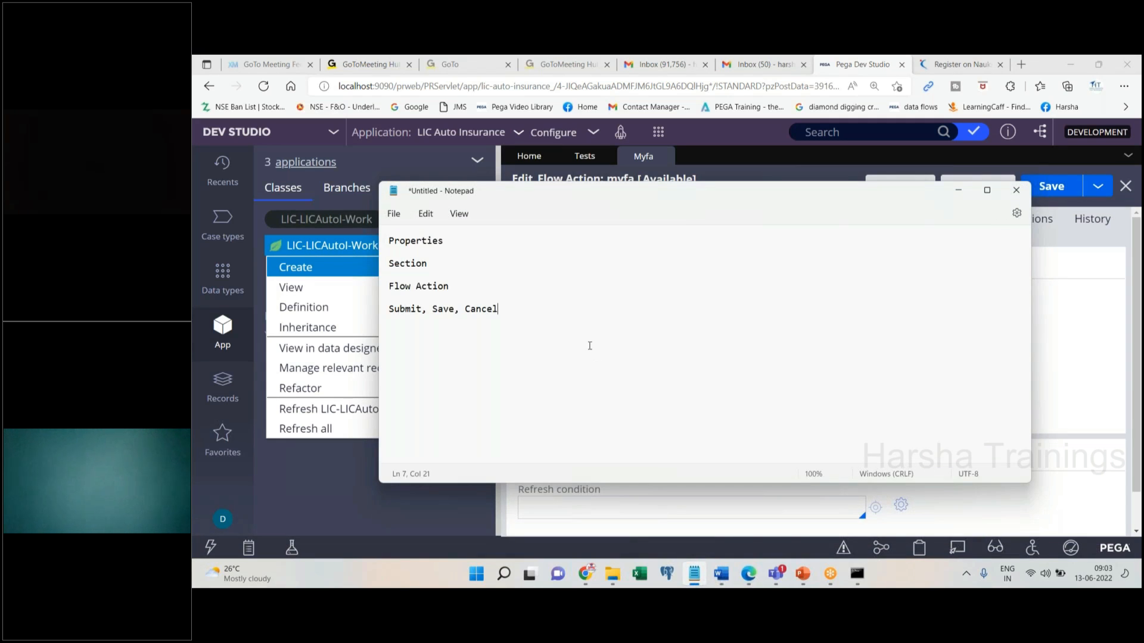
pyautogui.click(519, 290)
pyautogui.press('Return')
pyautogui.press('Return')
pyautogui.write('Flow')
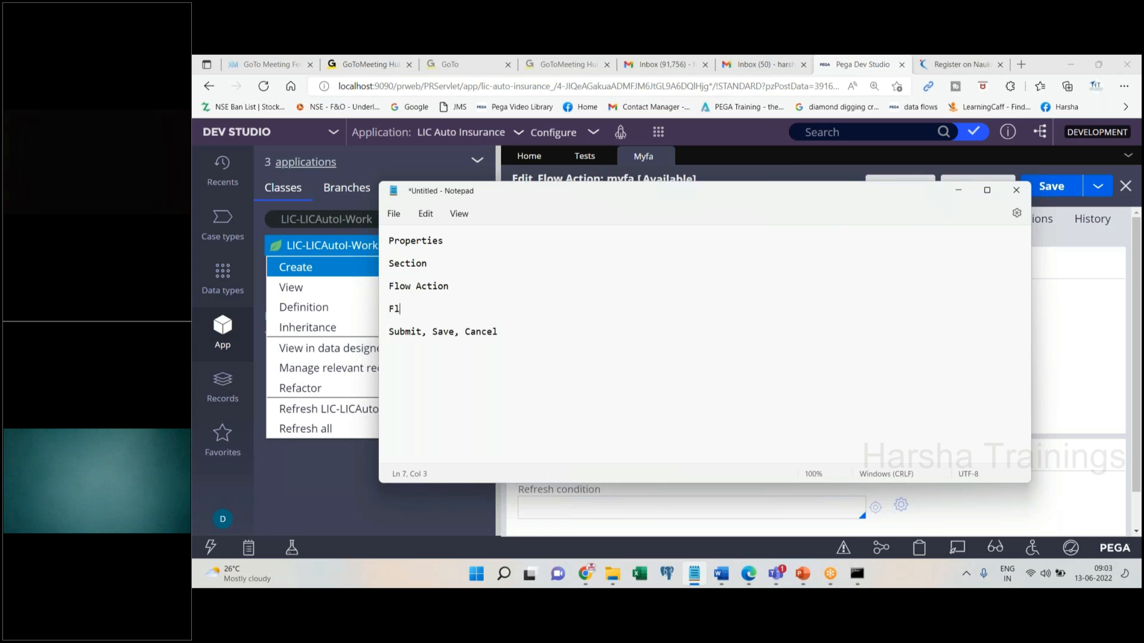
pyautogui.keyDown('shift'); pyautogui.click(569, 340); pyautogui.keyUp('shift')
pyautogui.press('BackSpace')
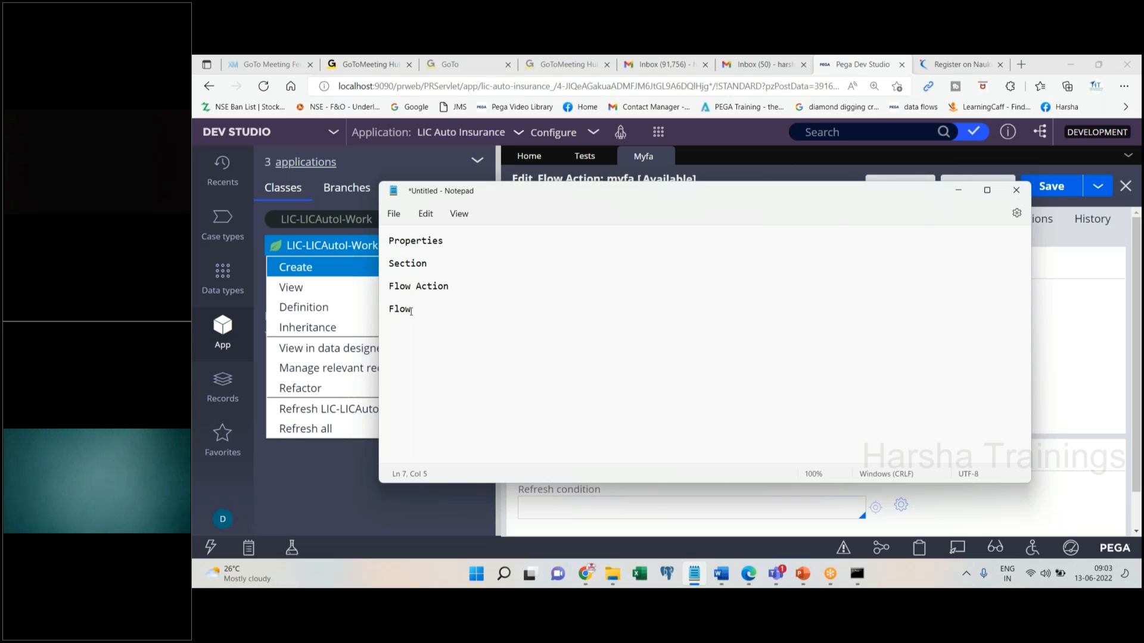
# Review the Properties, Section, Flow Action and Flow notes, then minimise Notepad back to Dev Studio
pyautogui.click(454, 250)
pyautogui.click(445, 273)
pyautogui.click(496, 295)
pyautogui.click(431, 309)
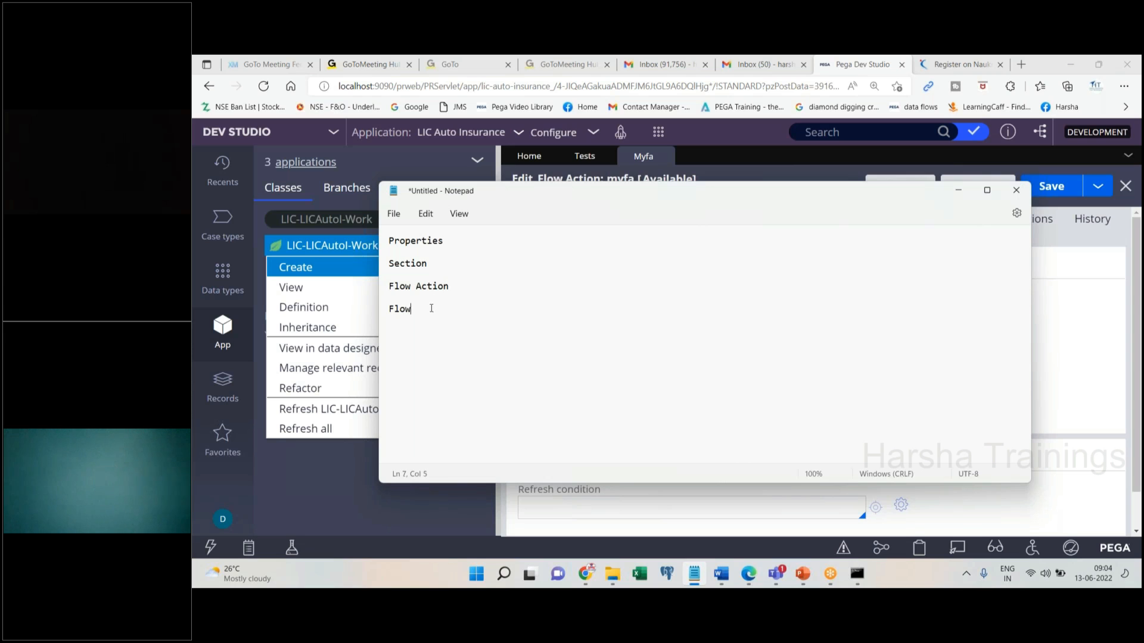
pyautogui.click(324, 287)
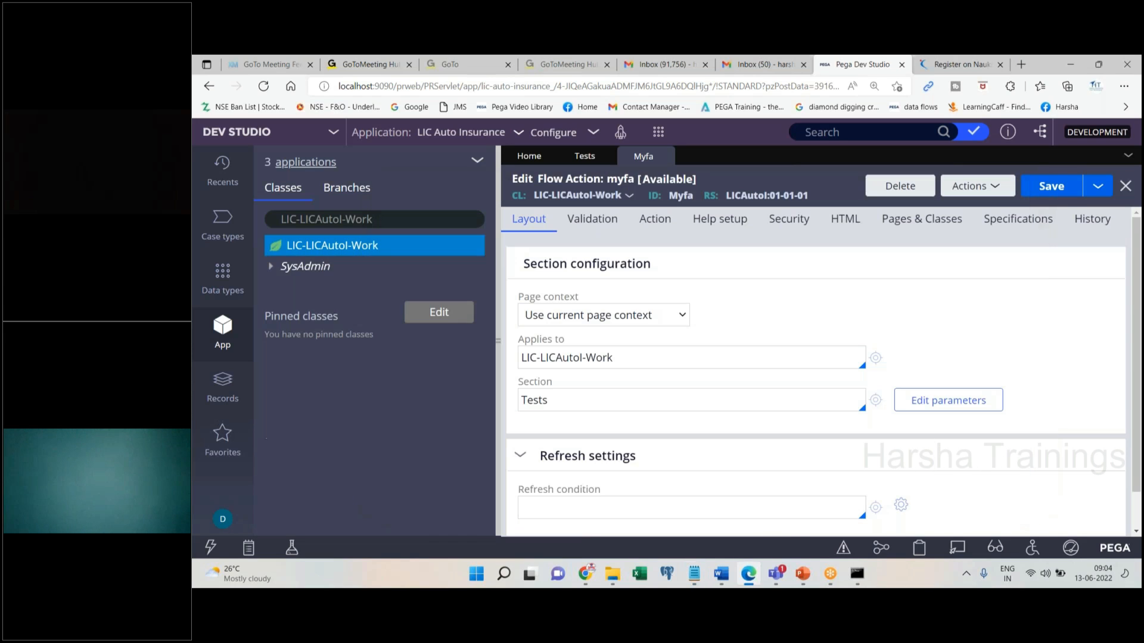
# Start a new flow record in LIC-LICAutol-Work and enter the label tras
pyautogui.rightClick(328, 251)
pyautogui.moveTo(351, 282)
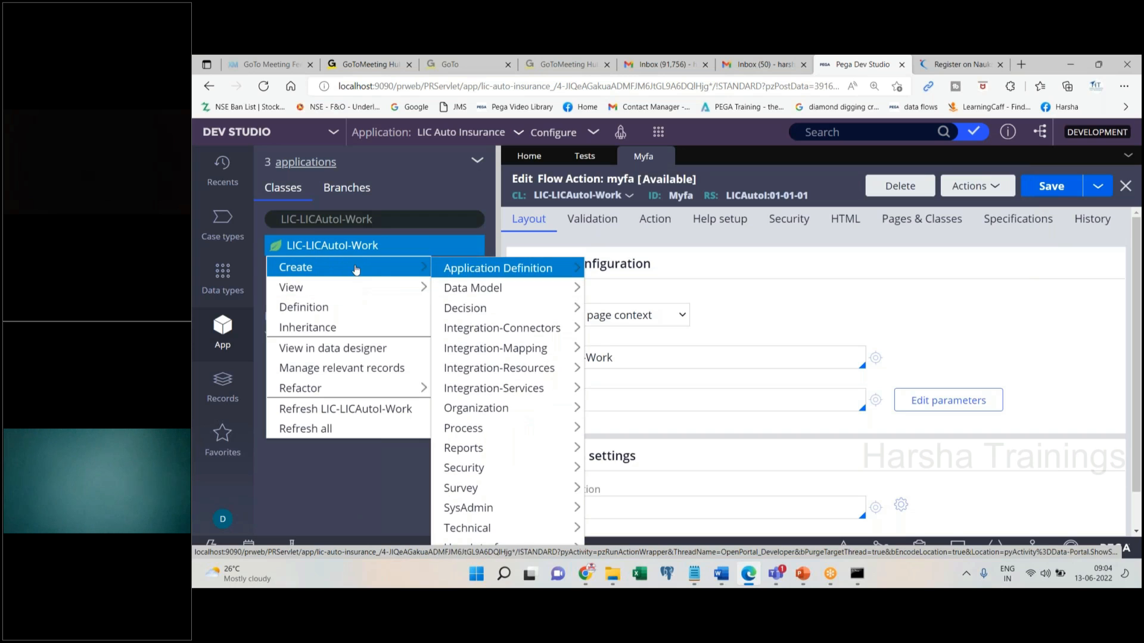
pyautogui.moveTo(489, 429)
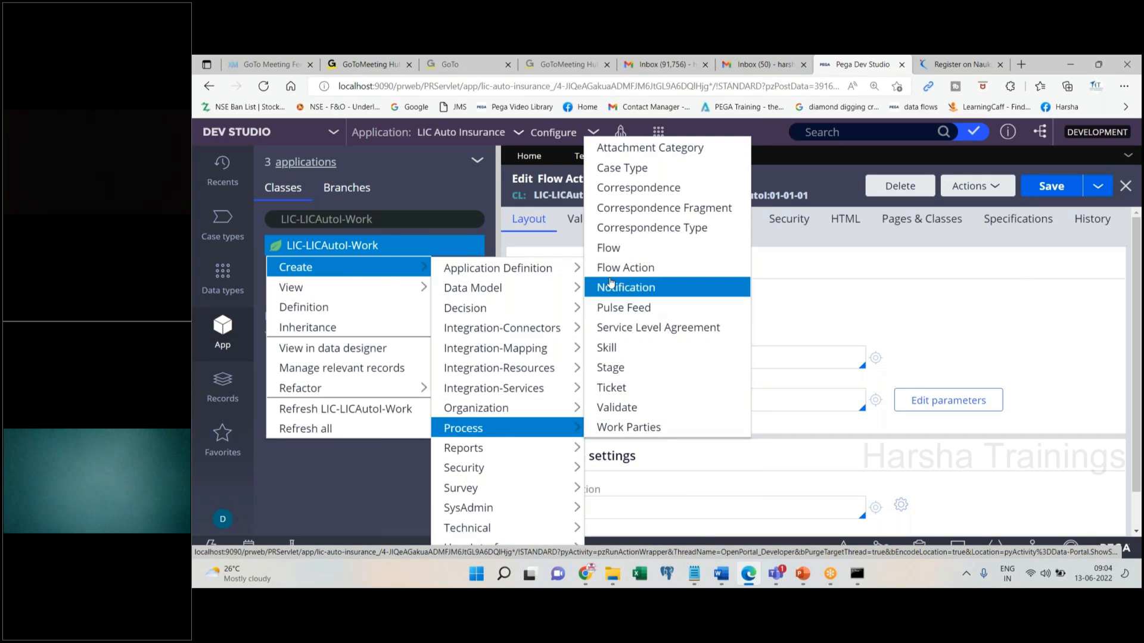
pyautogui.click(608, 247)
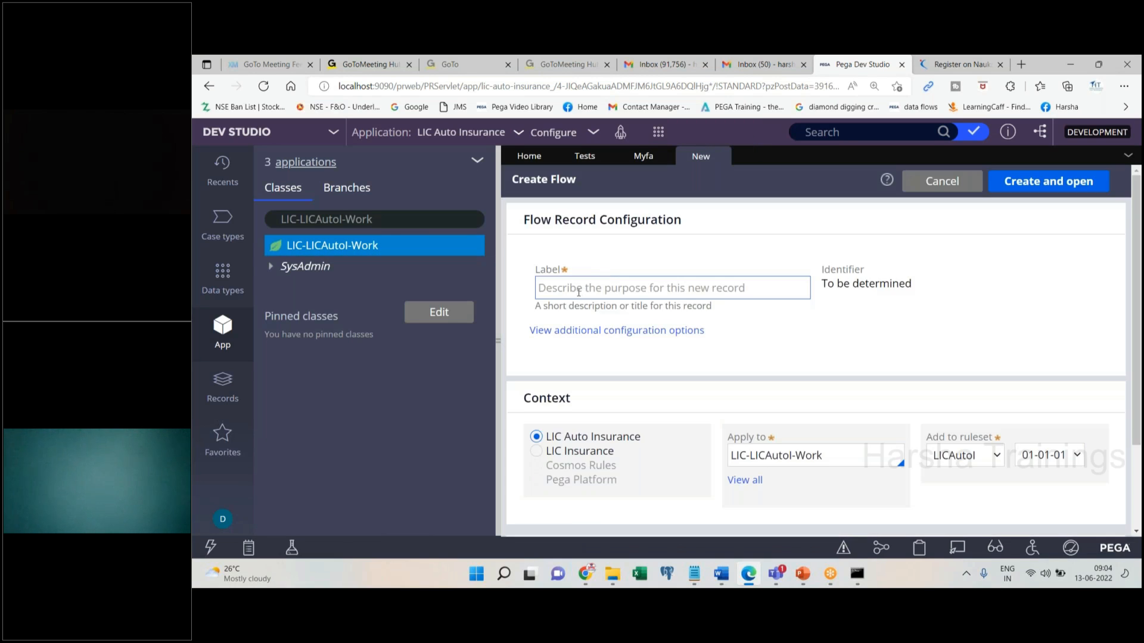
pyautogui.click(578, 292)
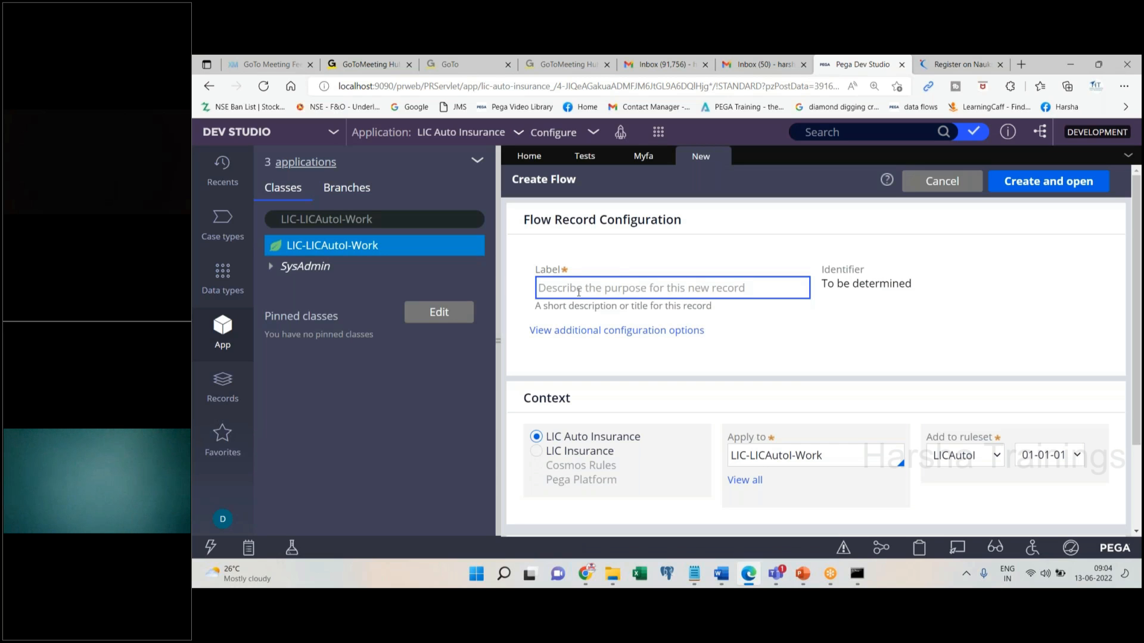
pyautogui.write('tras')
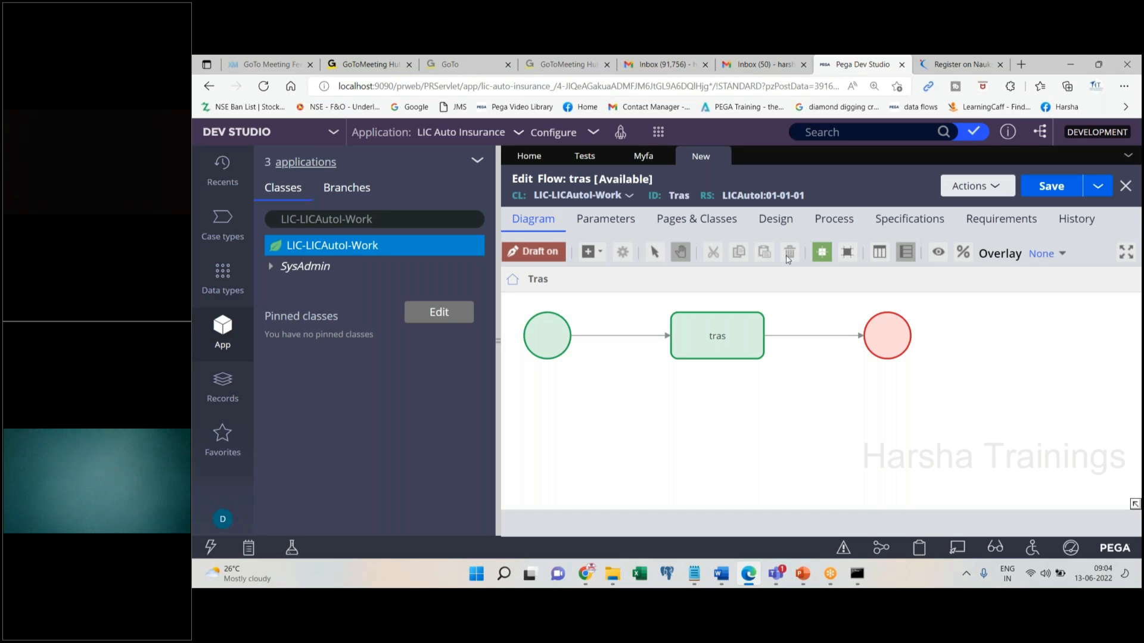
pyautogui.click(542, 340)
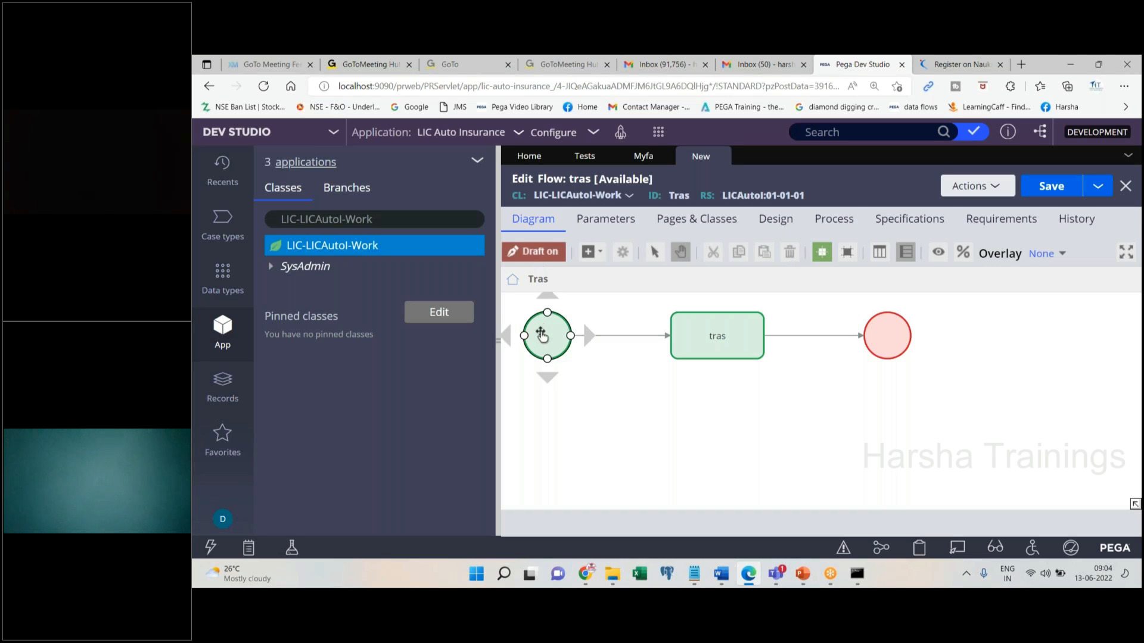
pyautogui.click(904, 329)
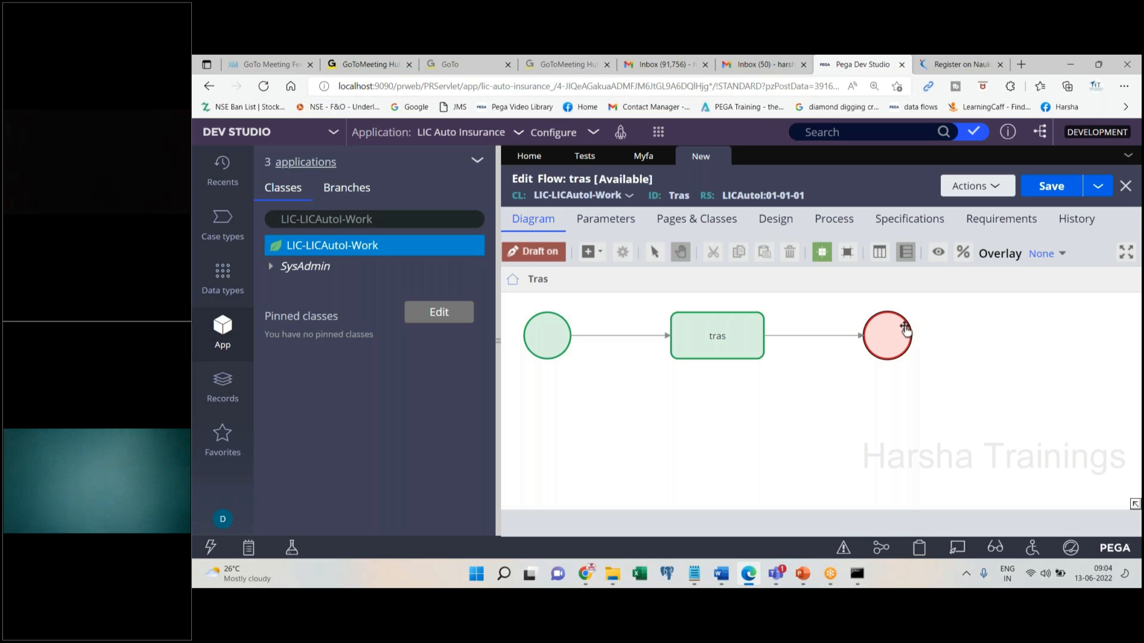
pyautogui.click(709, 325)
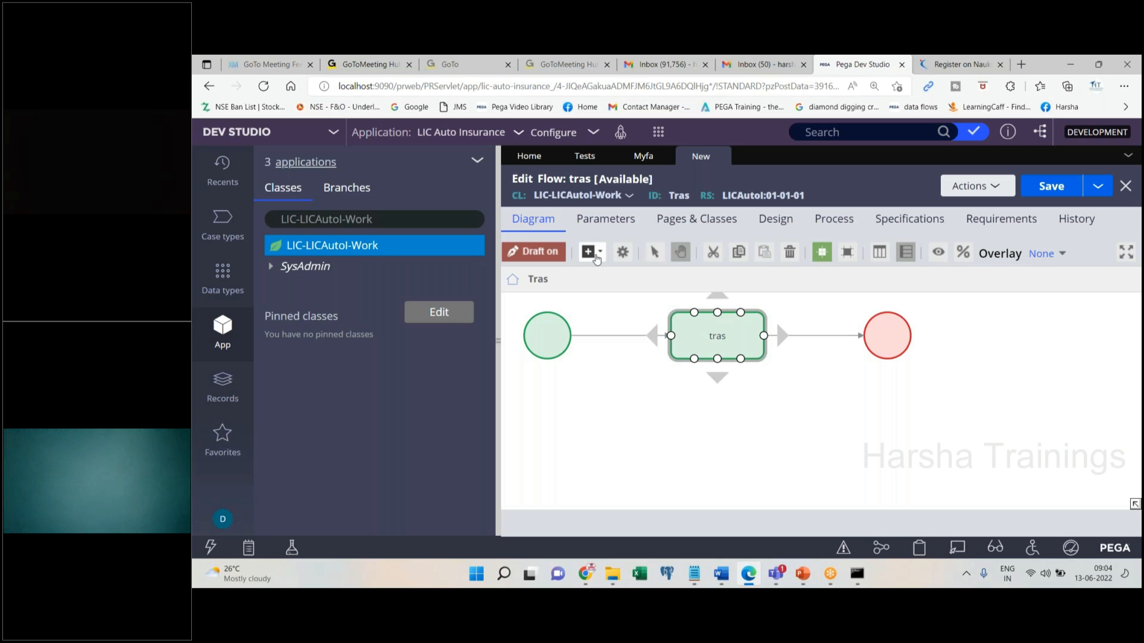
pyautogui.click(596, 259)
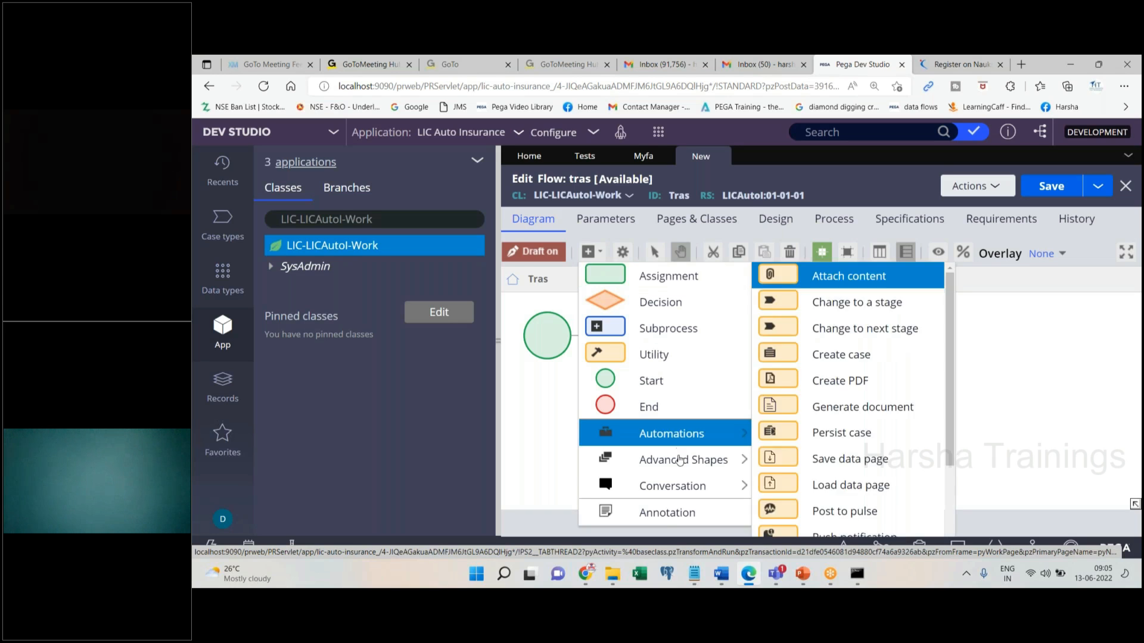
pyautogui.moveTo(684, 437)
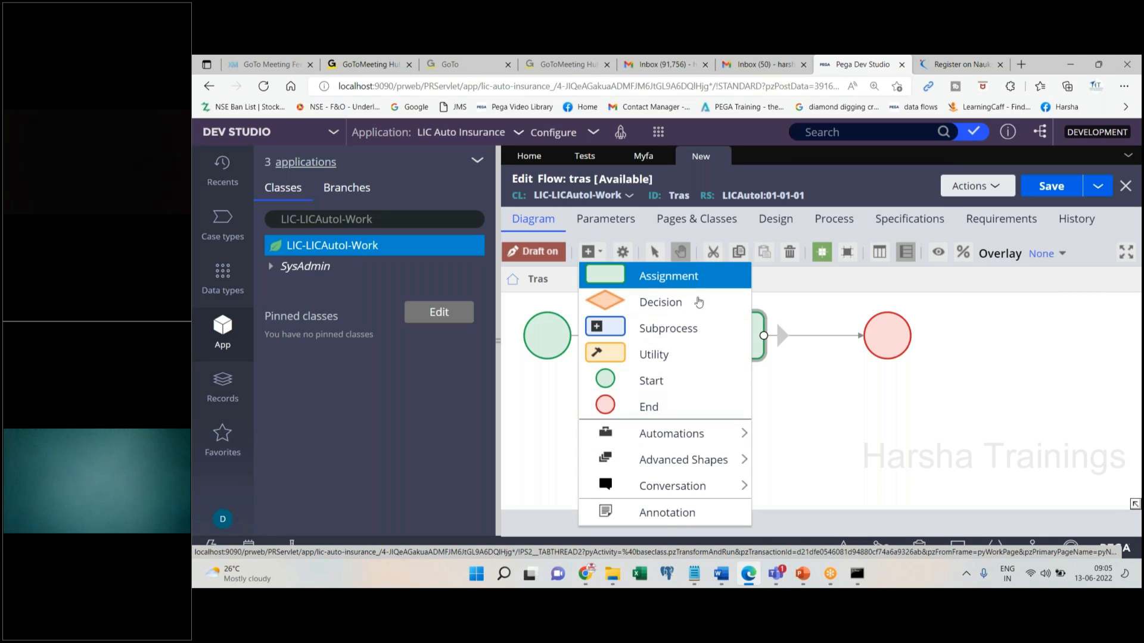
pyautogui.click(665, 280)
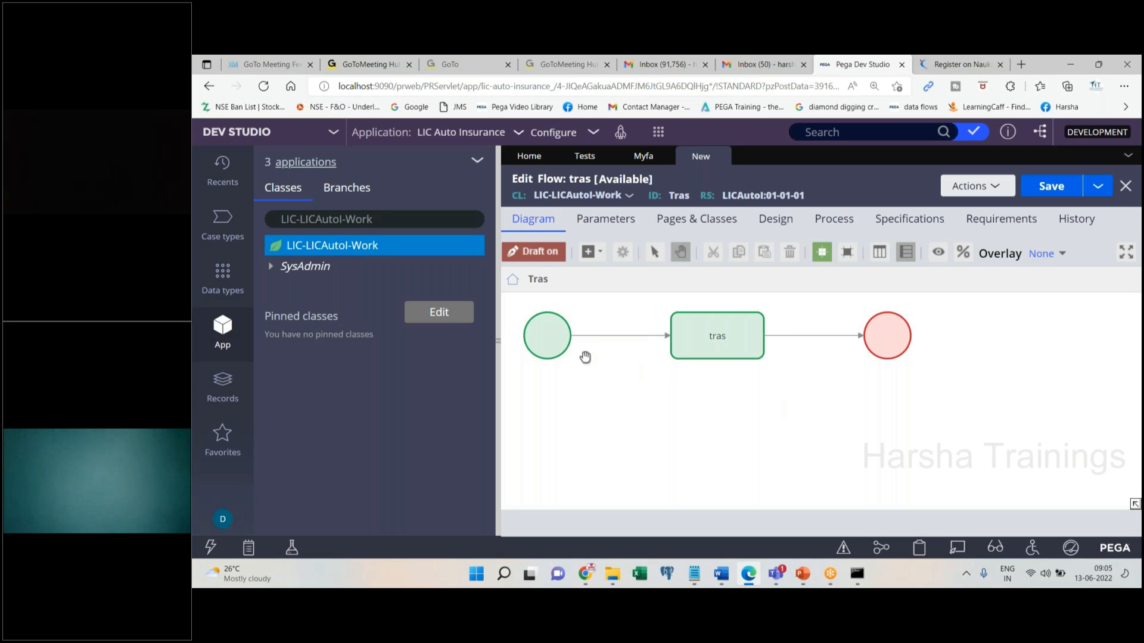
pyautogui.click(561, 352)
pyautogui.click(590, 252)
pyautogui.click(668, 275)
pyautogui.click(817, 388)
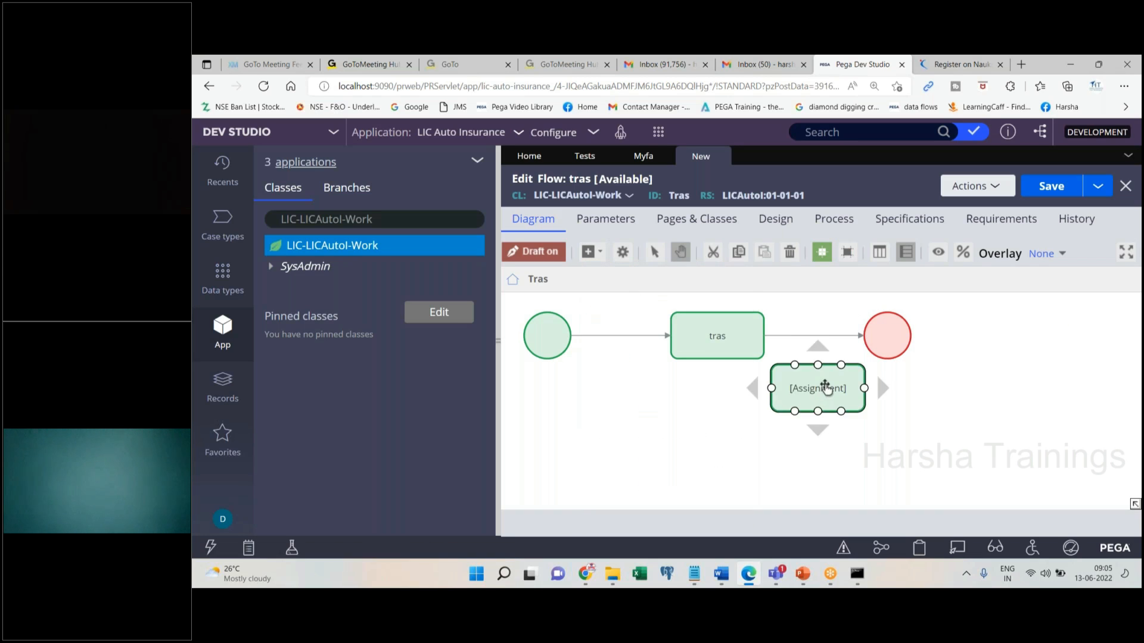
pyautogui.moveTo(861, 338); pyautogui.dragTo(891, 397)
pyautogui.moveTo(903, 343); pyautogui.dragTo(1035, 365)
pyautogui.moveTo(829, 399); pyautogui.dragTo(990, 370)
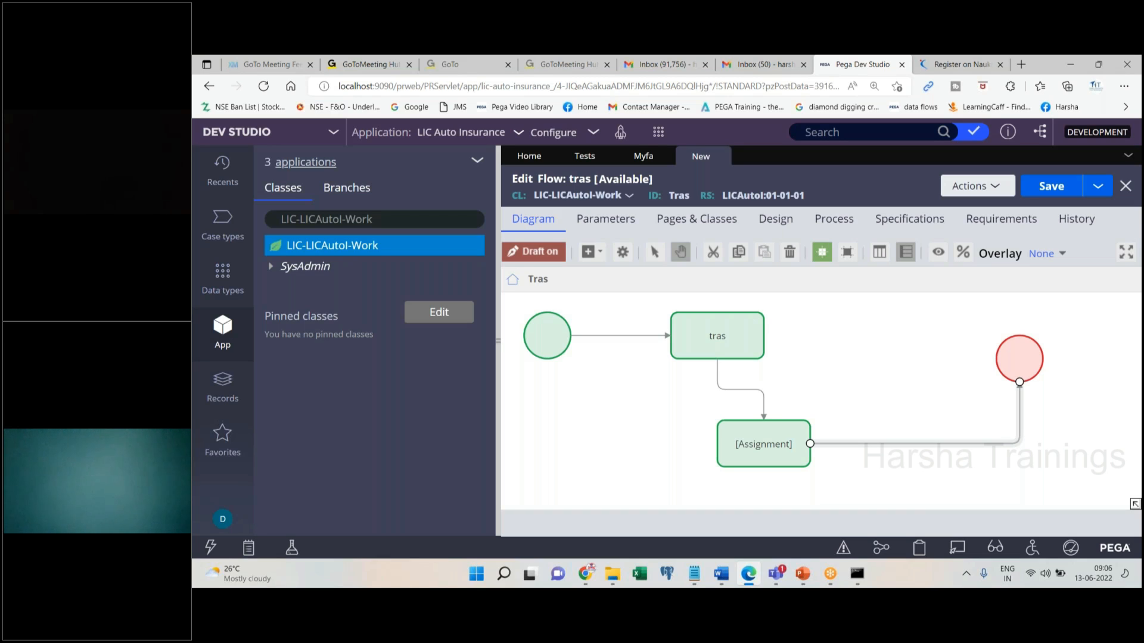
pyautogui.click(591, 252)
pyautogui.moveTo(820, 387); pyautogui.dragTo(920, 475)
pyautogui.moveTo(1020, 387); pyautogui.dragTo(907, 467)
pyautogui.moveTo(985, 468); pyautogui.dragTo(1019, 382)
pyautogui.click(947, 453)
pyautogui.click(721, 337)
pyautogui.click(938, 468)
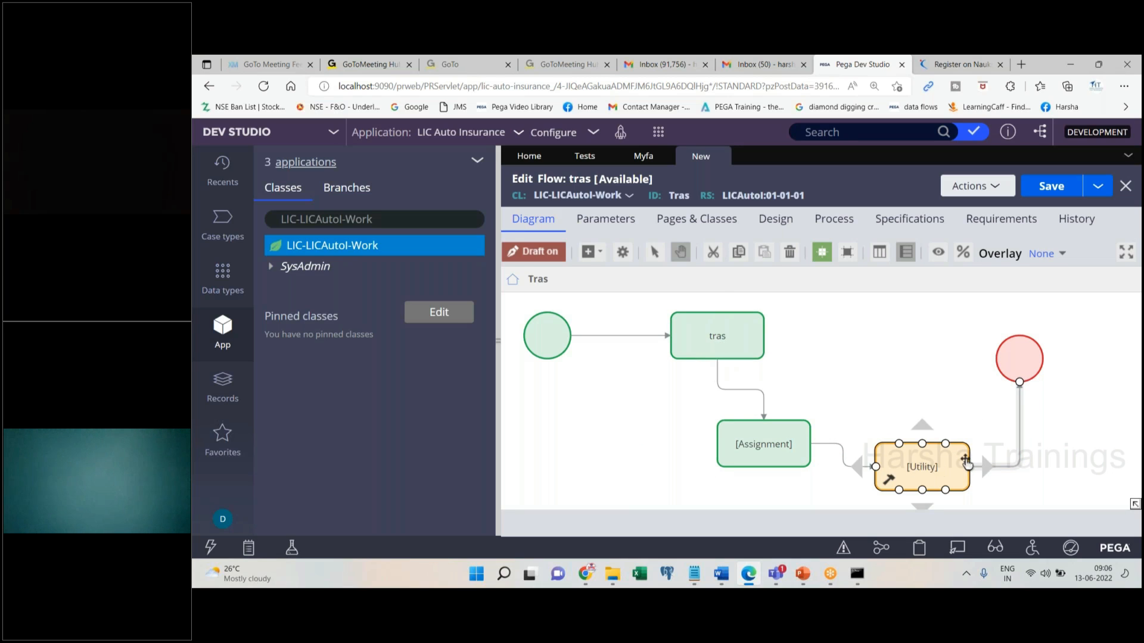
pyautogui.click(1024, 366)
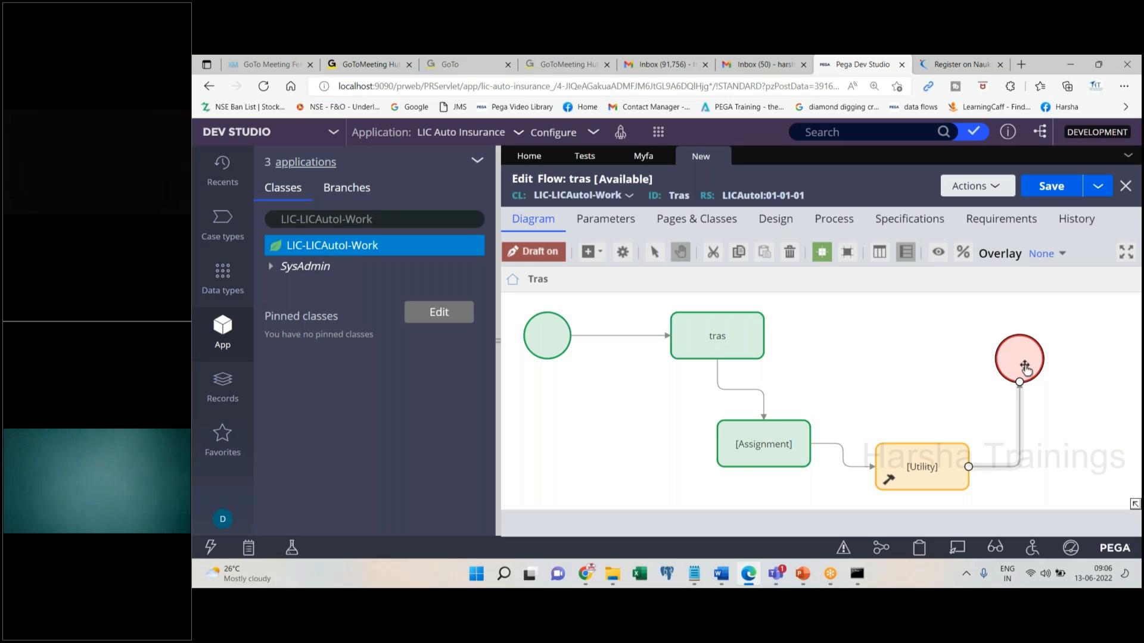
pyautogui.click(774, 437)
# Delete the Assignment and Utility steps along with their dangling connectors
pyautogui.press('Delete')
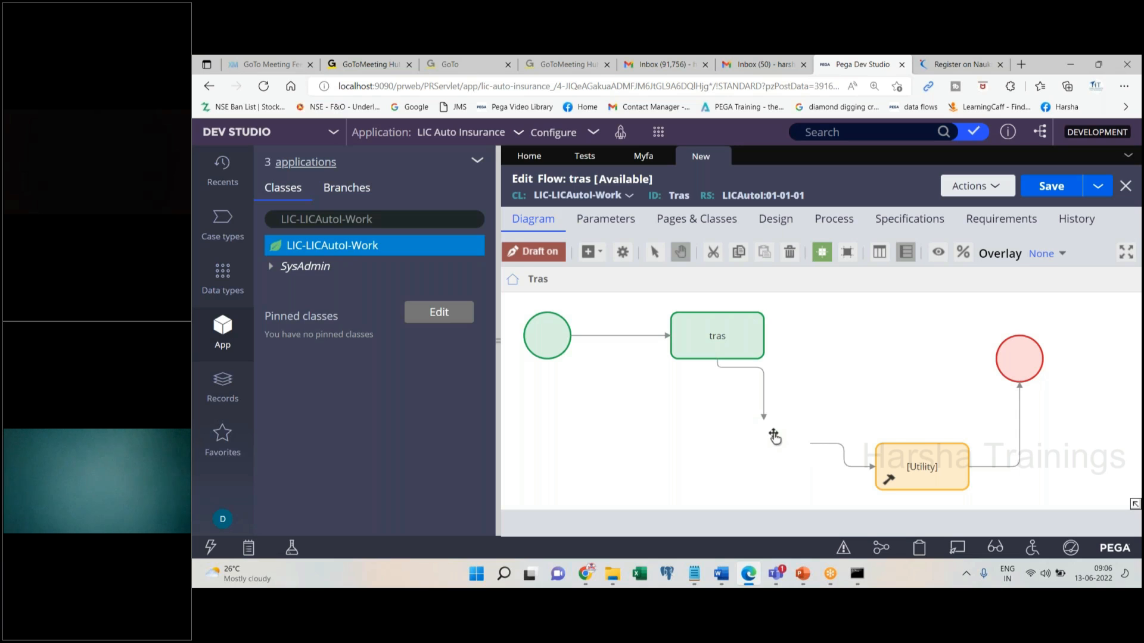
pyautogui.click(927, 464)
pyautogui.press('Delete')
pyautogui.click(970, 467)
pyautogui.press('Delete')
pyautogui.click(862, 466)
pyautogui.press('Delete')
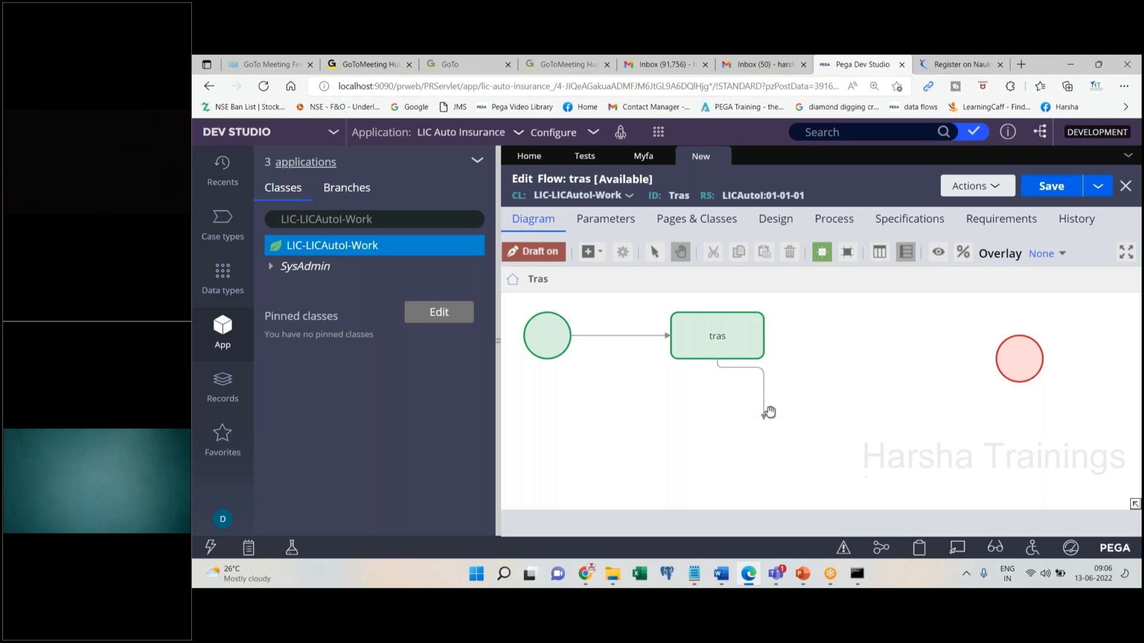
# Attach tras's outgoing connector to the End shape and open that connector's properties
pyautogui.click(763, 417)
pyautogui.moveTo(764, 421); pyautogui.dragTo(995, 359)
pyautogui.click(741, 343)
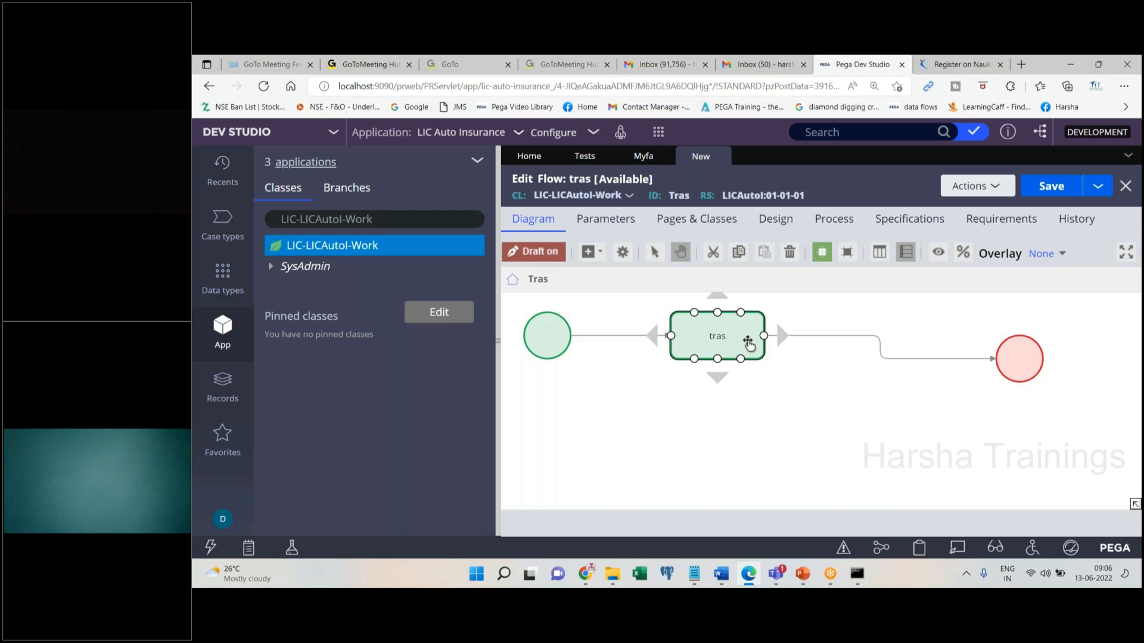
pyautogui.click(849, 336)
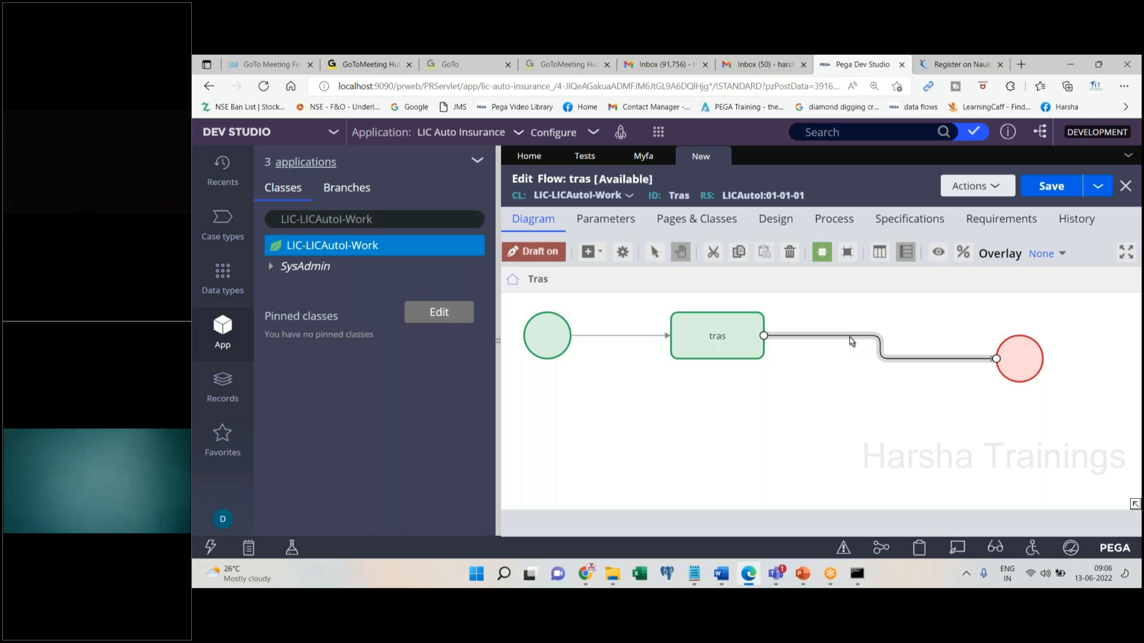
pyautogui.doubleClick(852, 342)
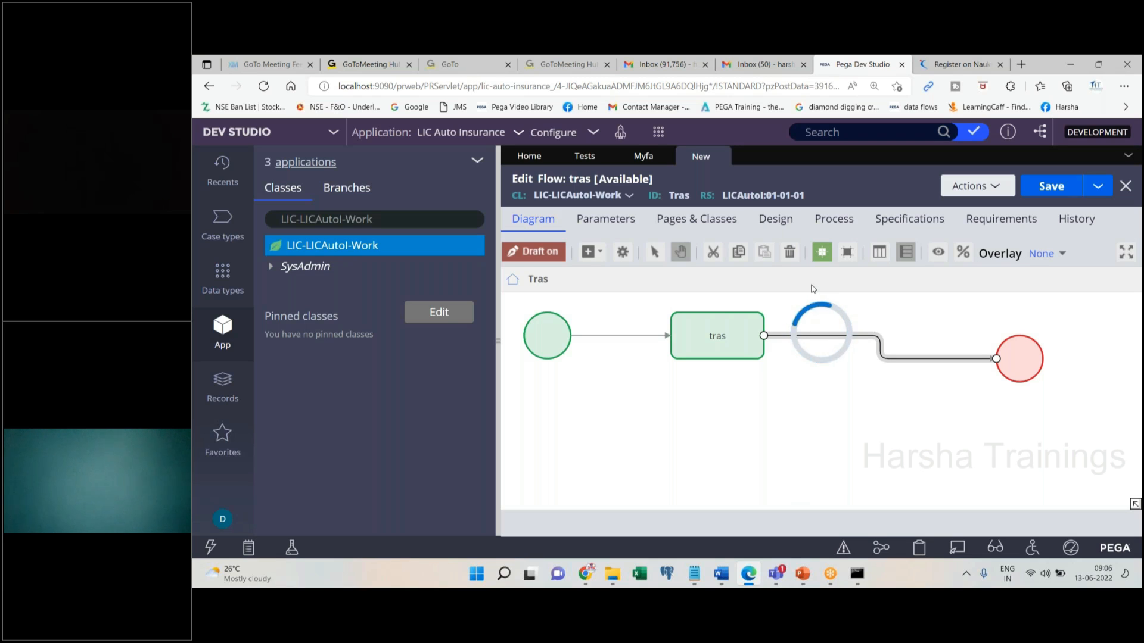
# Set the tras-to-end connector's flow action to Myfa and submit
pyautogui.doubleClick(679, 348)
pyautogui.press('BackSpace')
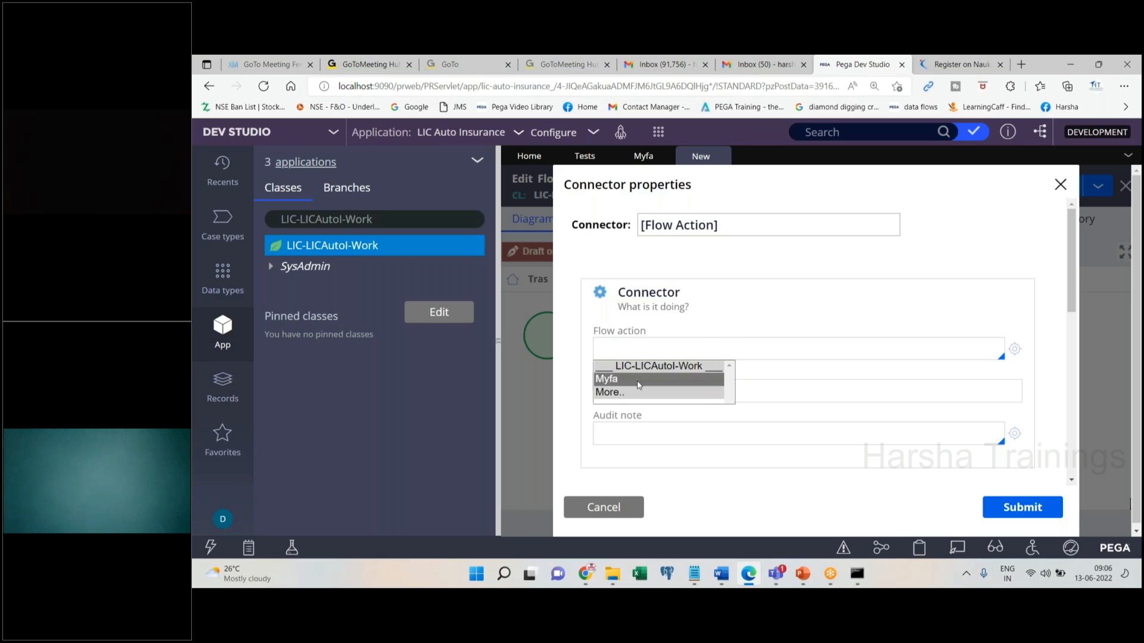
pyautogui.click(642, 384)
pyautogui.click(1022, 508)
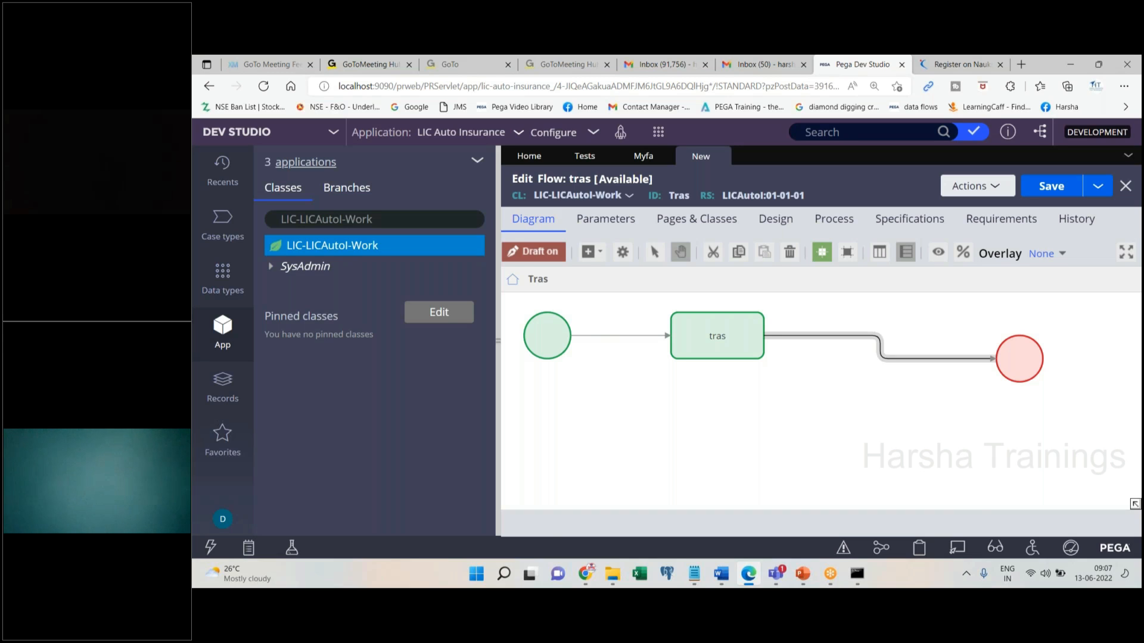
# Rename the tras-to-end connector to Myfa and submit
pyautogui.doubleClick(697, 344)
pyautogui.hotkey('ctrl', 'c')
pyautogui.click(756, 254)
pyautogui.tripleClick(734, 230)
pyautogui.hotkey('ctrl', 'v')
pyautogui.click(1021, 506)
# Check the properties of the Myfa and start-to-tras connectors without changing them
pyautogui.doubleClick(875, 337)
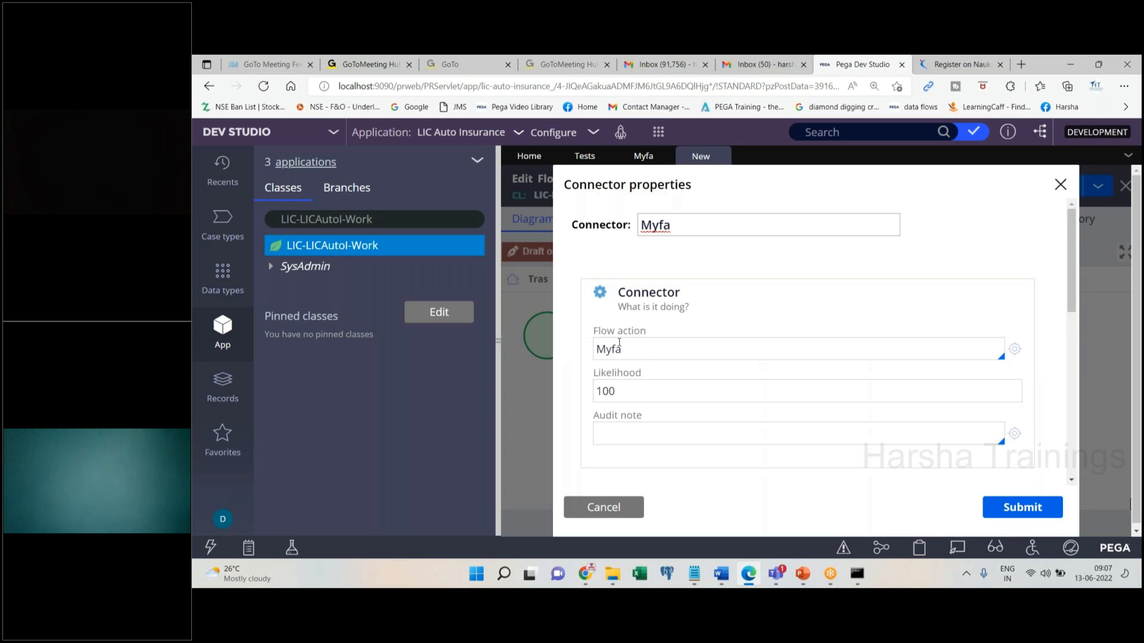
pyautogui.click(604, 510)
pyautogui.doubleClick(618, 344)
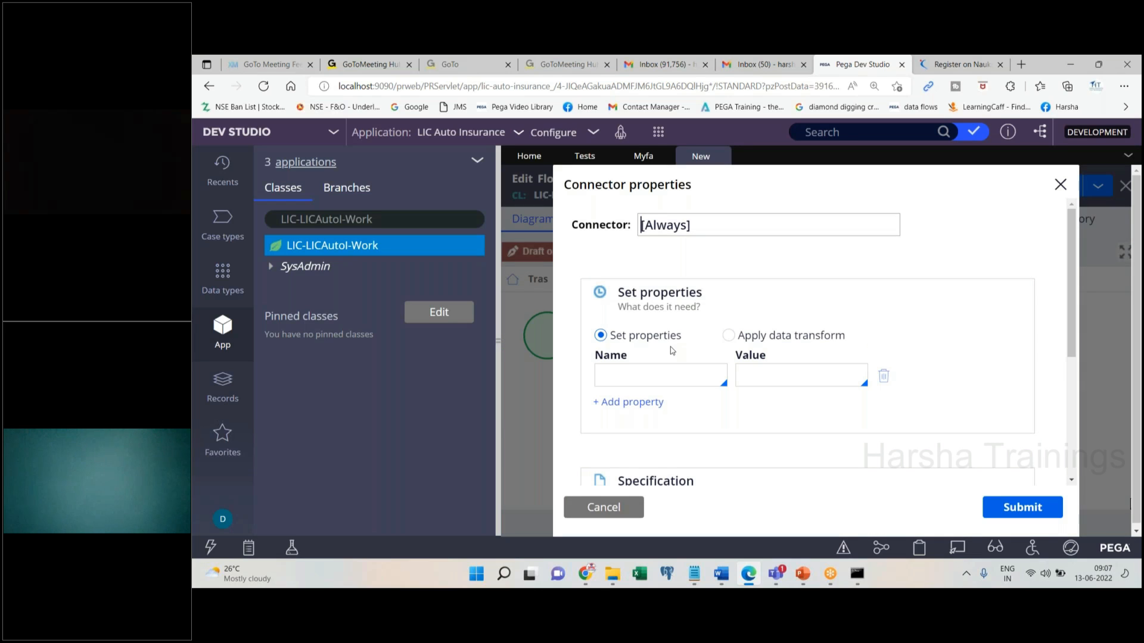
pyautogui.scroll(-3, 1081, 351)
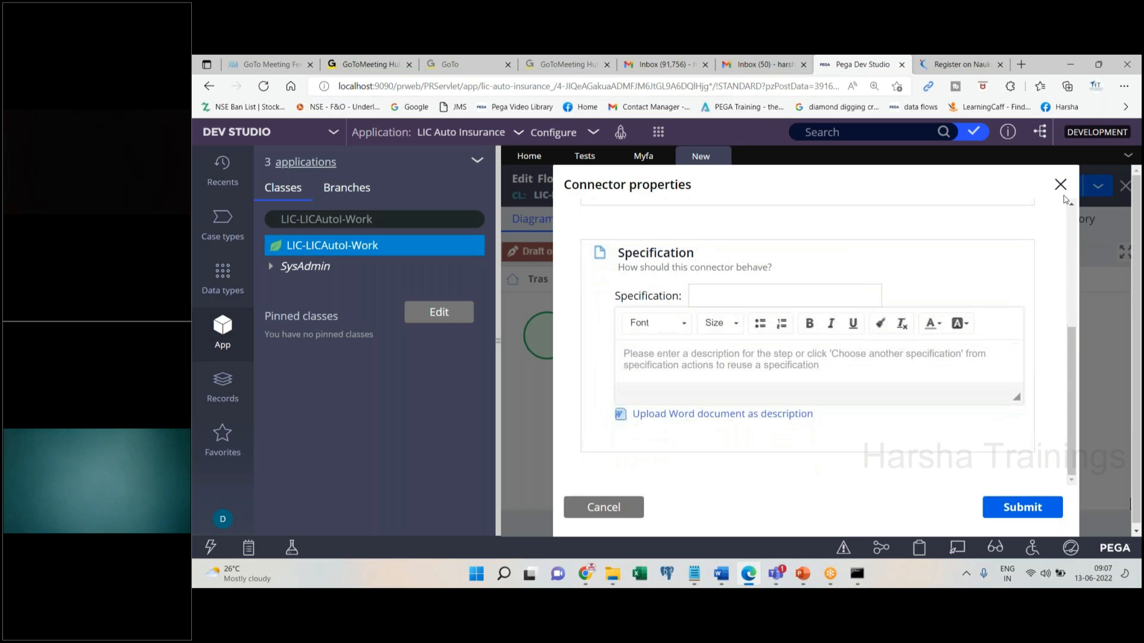
pyautogui.click(1060, 185)
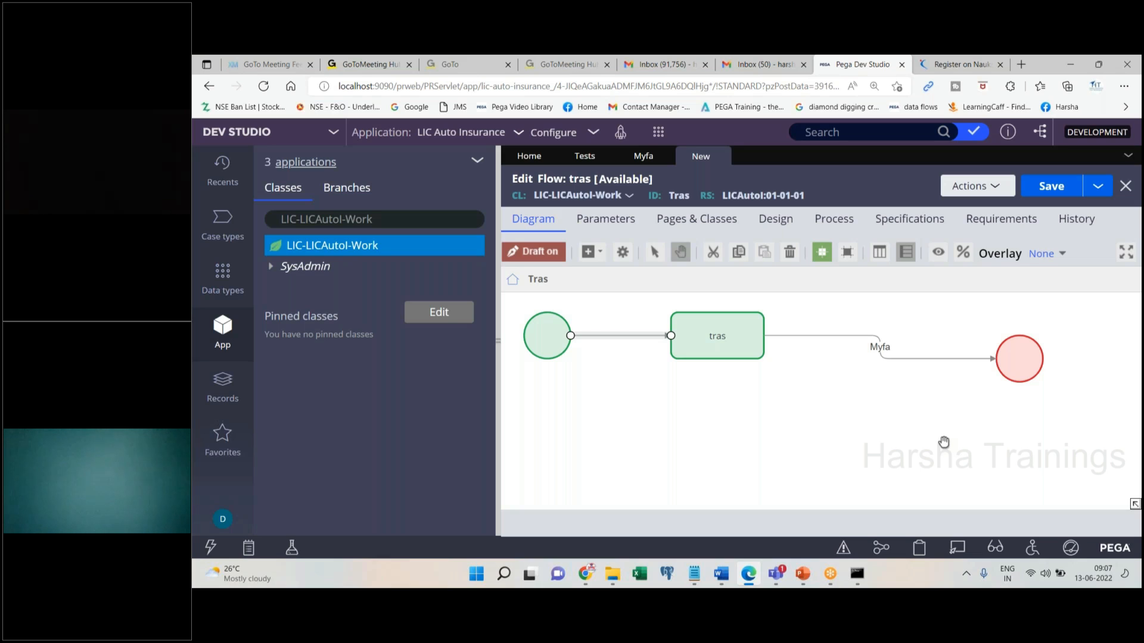
pyautogui.doubleClick(834, 227)
# Save the tras flow, run it, and create the case with the Customer stakeholder removed
pyautogui.click(1067, 192)
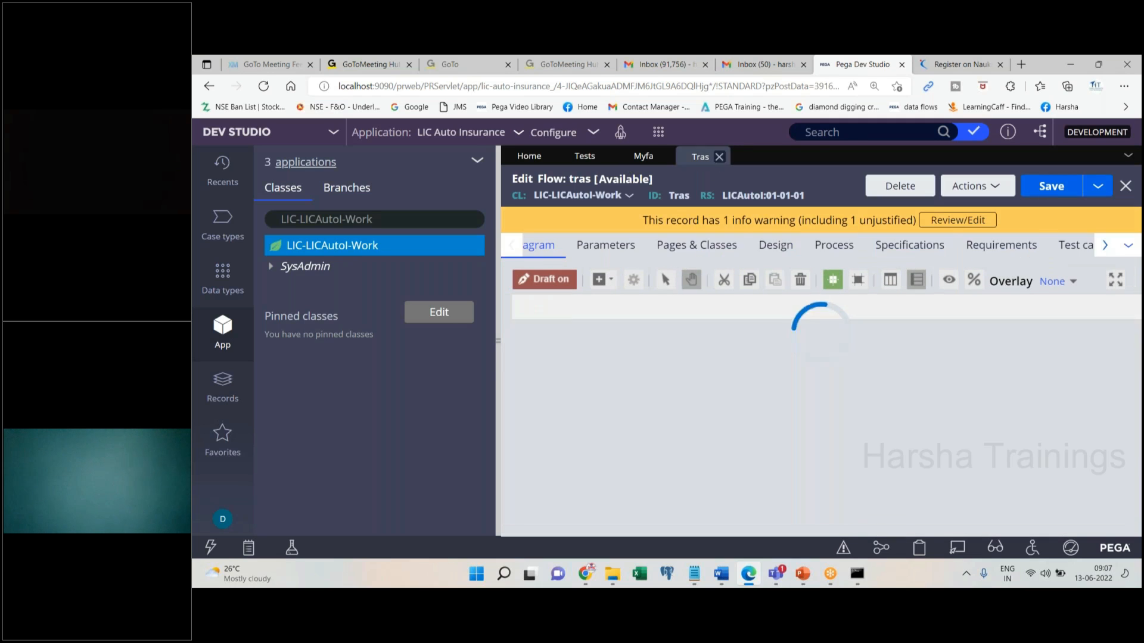
pyautogui.click(977, 186)
pyautogui.click(940, 213)
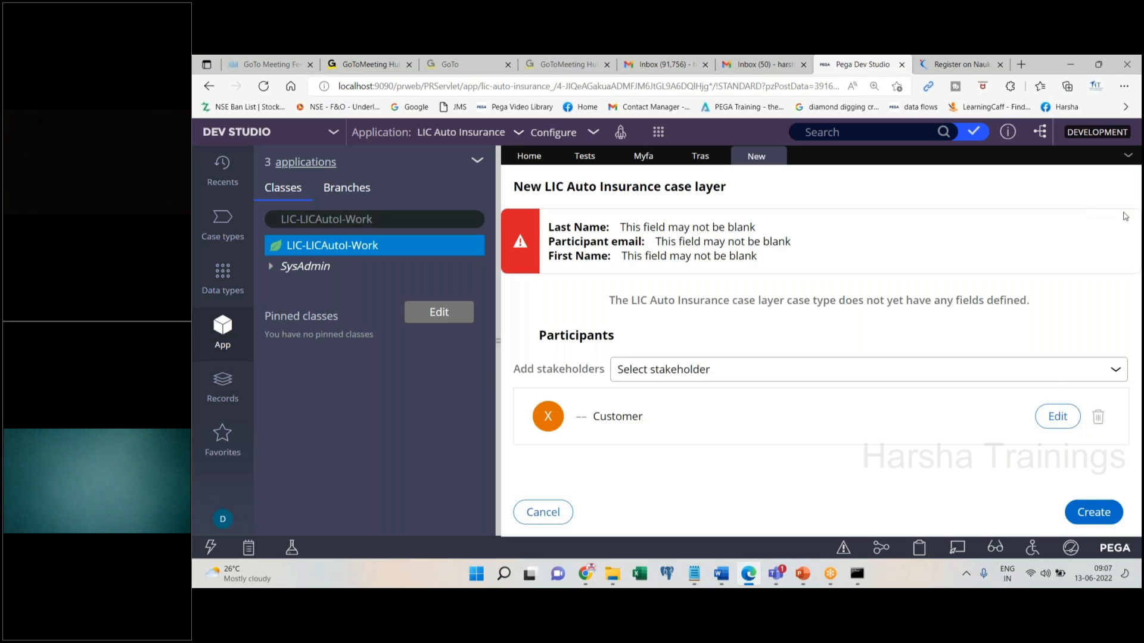
pyautogui.click(1098, 416)
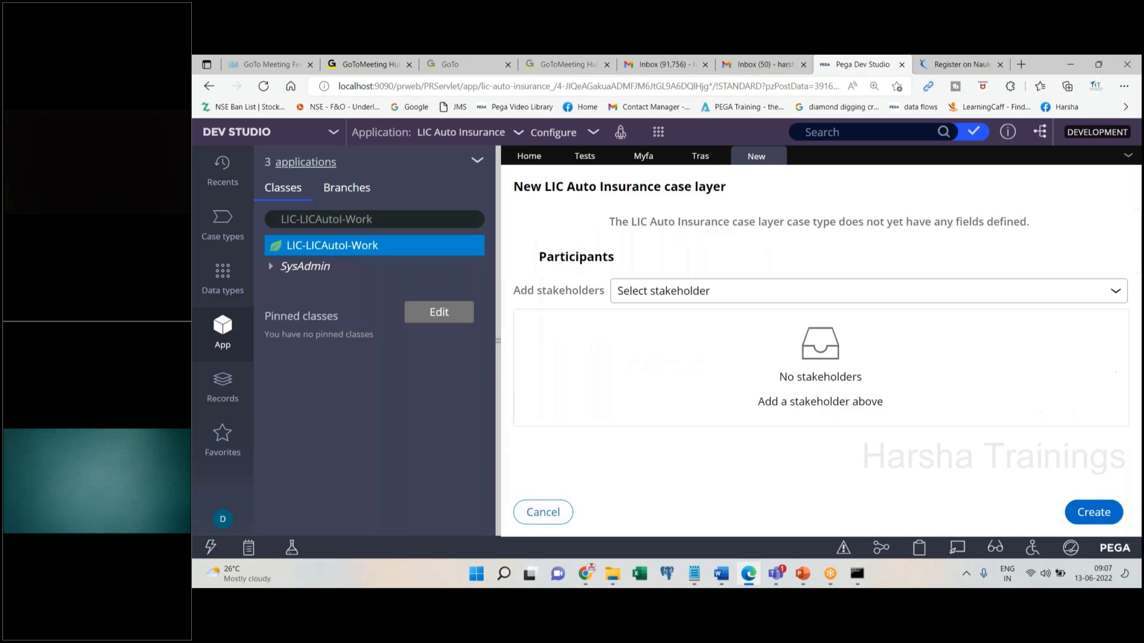
pyautogui.click(1092, 513)
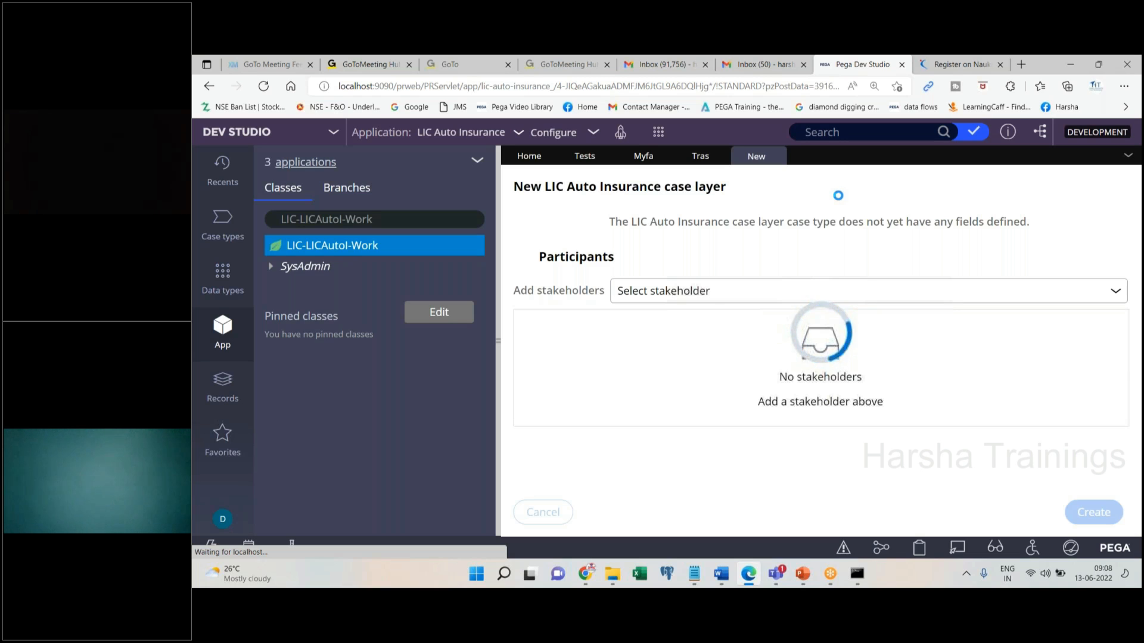
# Compare the Tests section editor with case C-1's myfa form, finishing on the C-1 tab
pyautogui.click(585, 156)
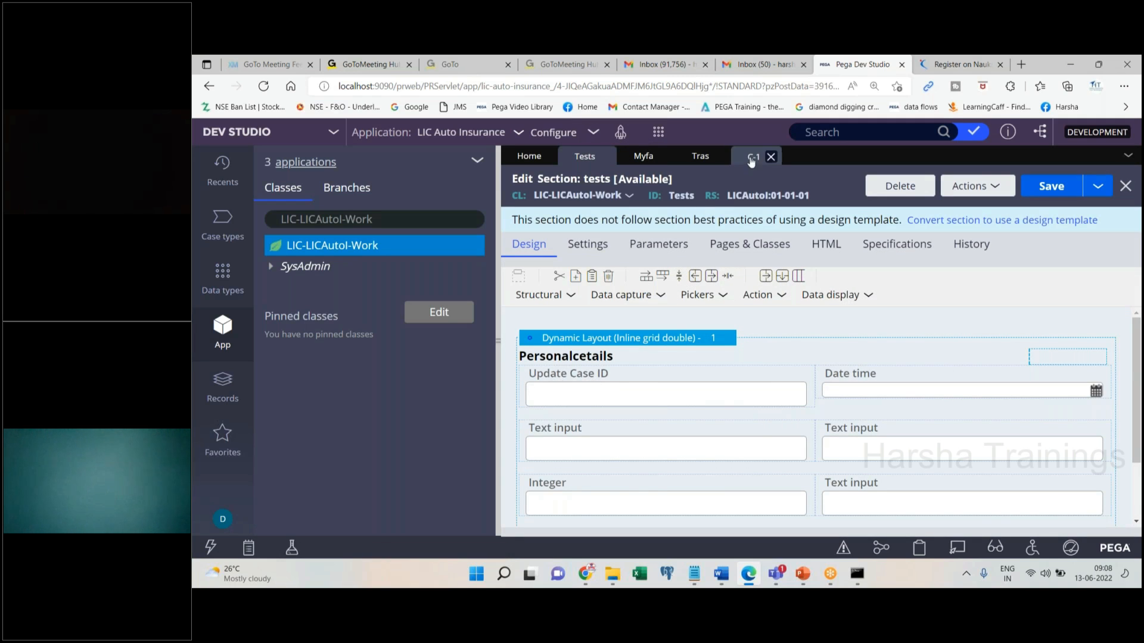
pyautogui.click(752, 160)
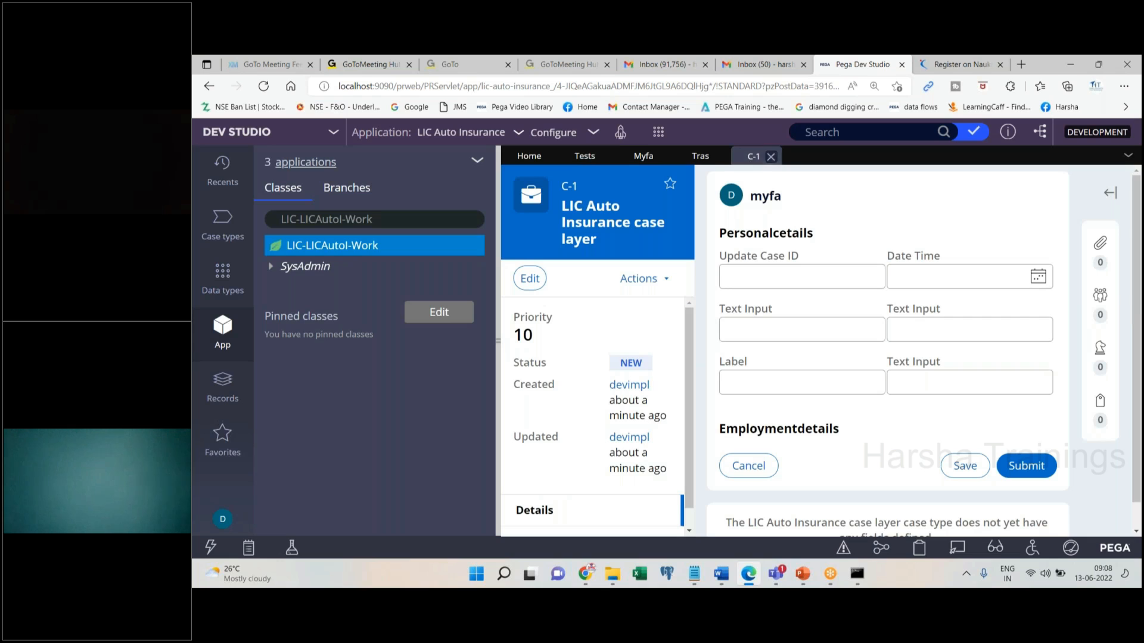
pyautogui.tripleClick(755, 262)
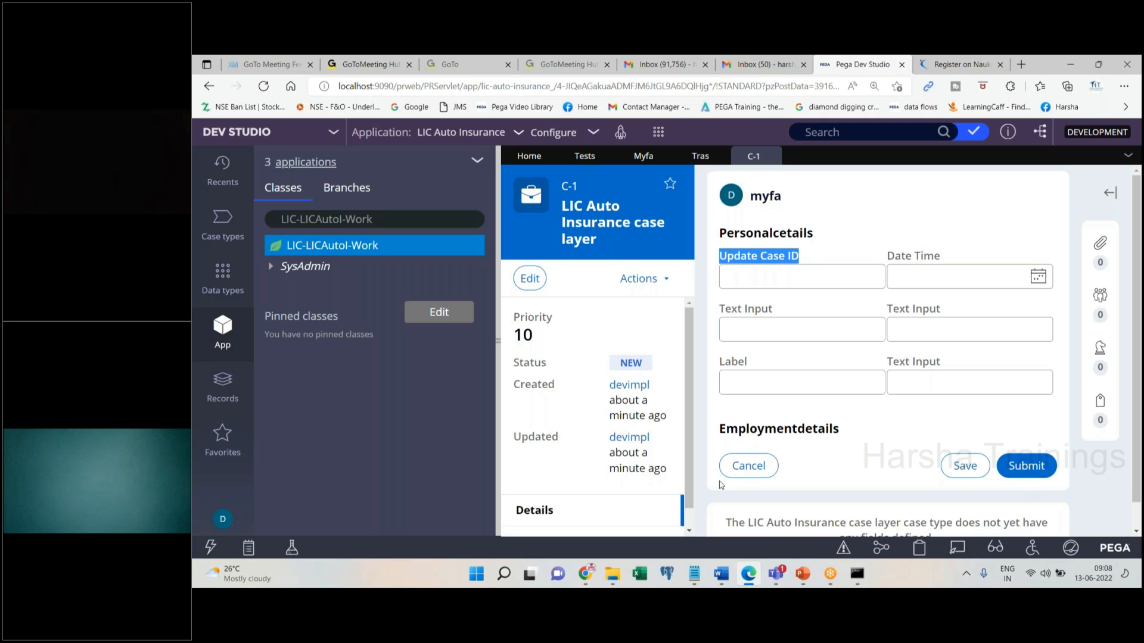
pyautogui.click(575, 146)
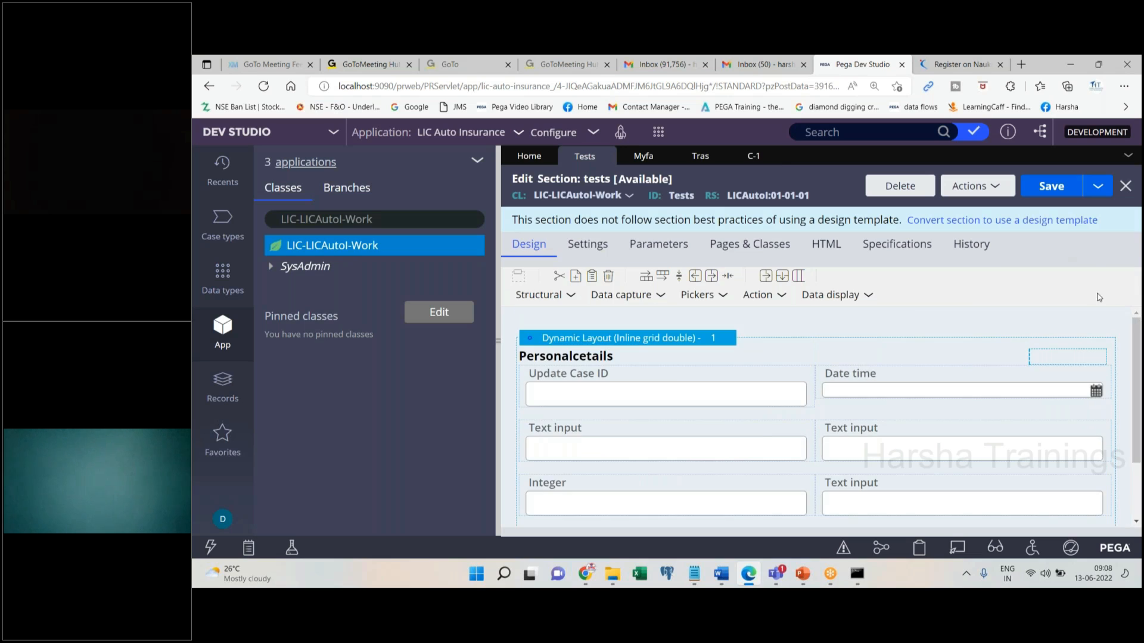
pyautogui.click(741, 156)
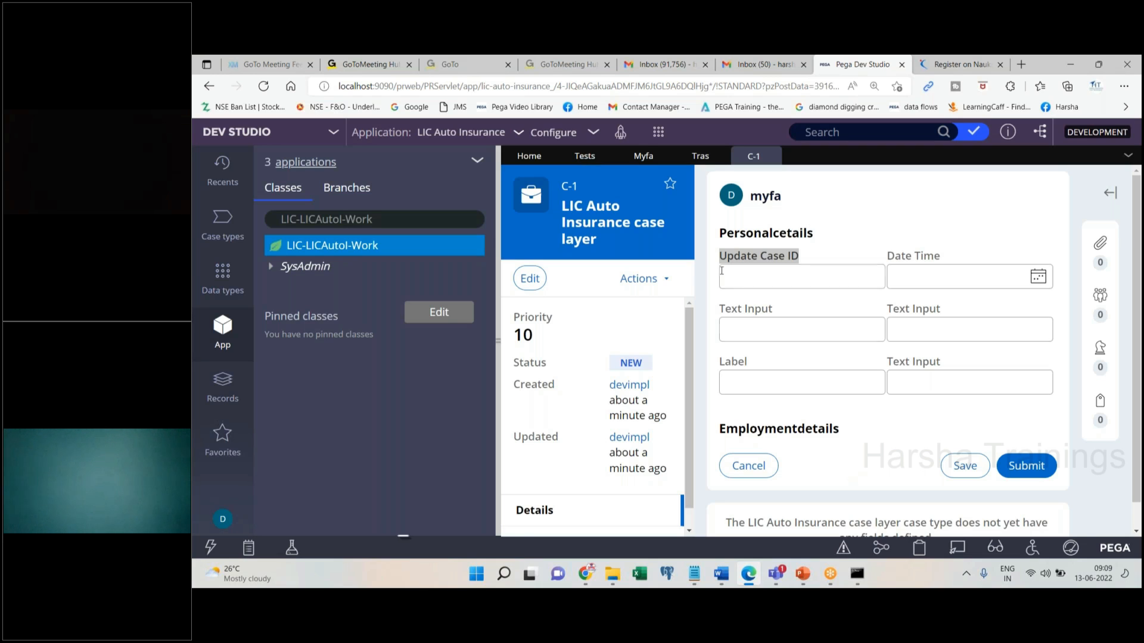
# Highlight the Personalcetails, Employmentdetails and bottom parts of the myfa form, then return to the Tras tab
pyautogui.moveTo(718, 236); pyautogui.dragTo(774, 382)
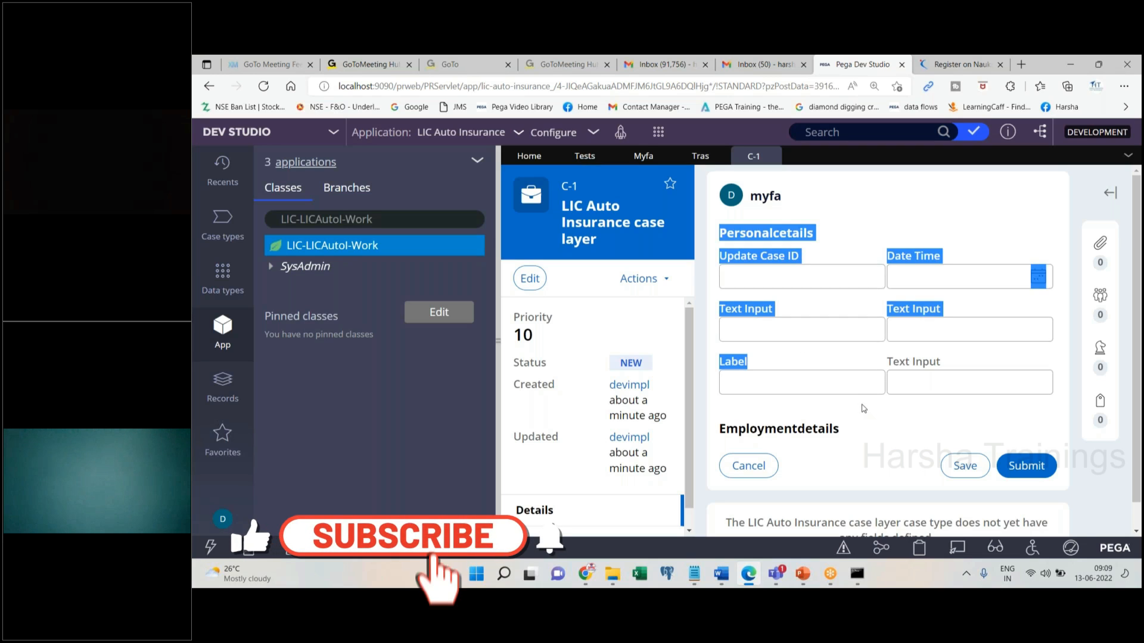
pyautogui.moveTo(841, 430); pyautogui.dragTo(720, 234)
pyautogui.moveTo(1002, 523); pyautogui.dragTo(738, 472)
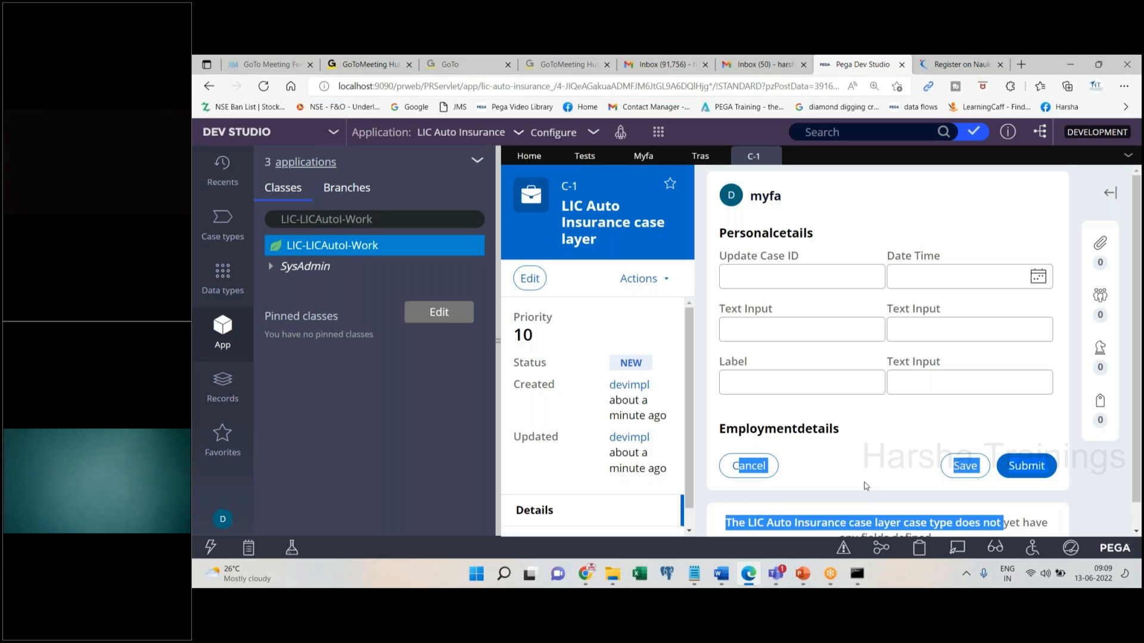
pyautogui.click(699, 155)
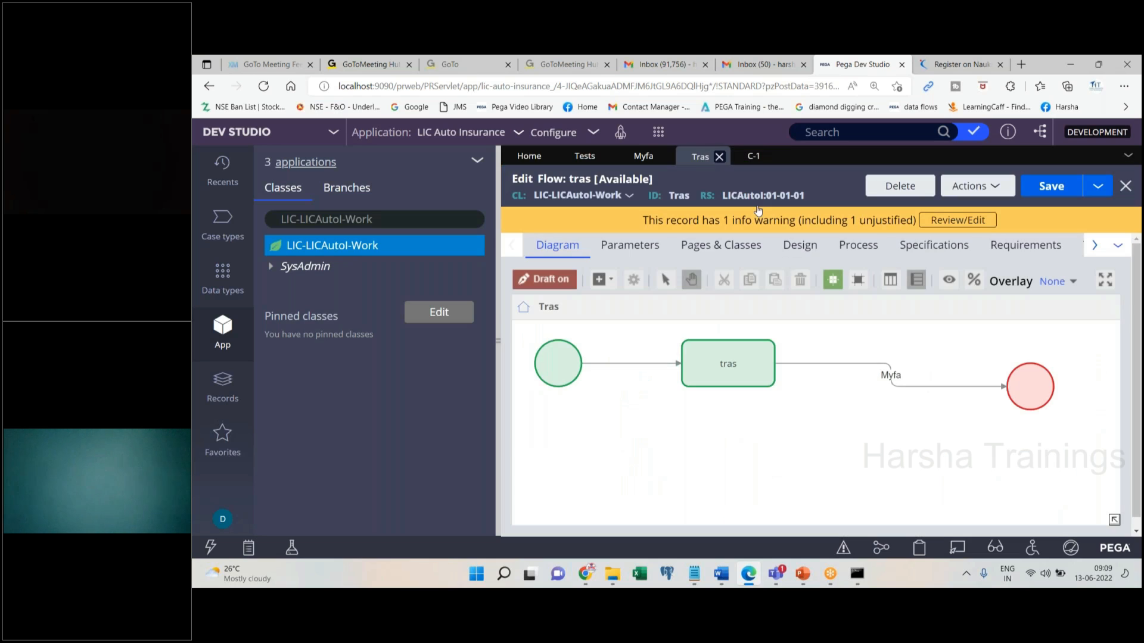
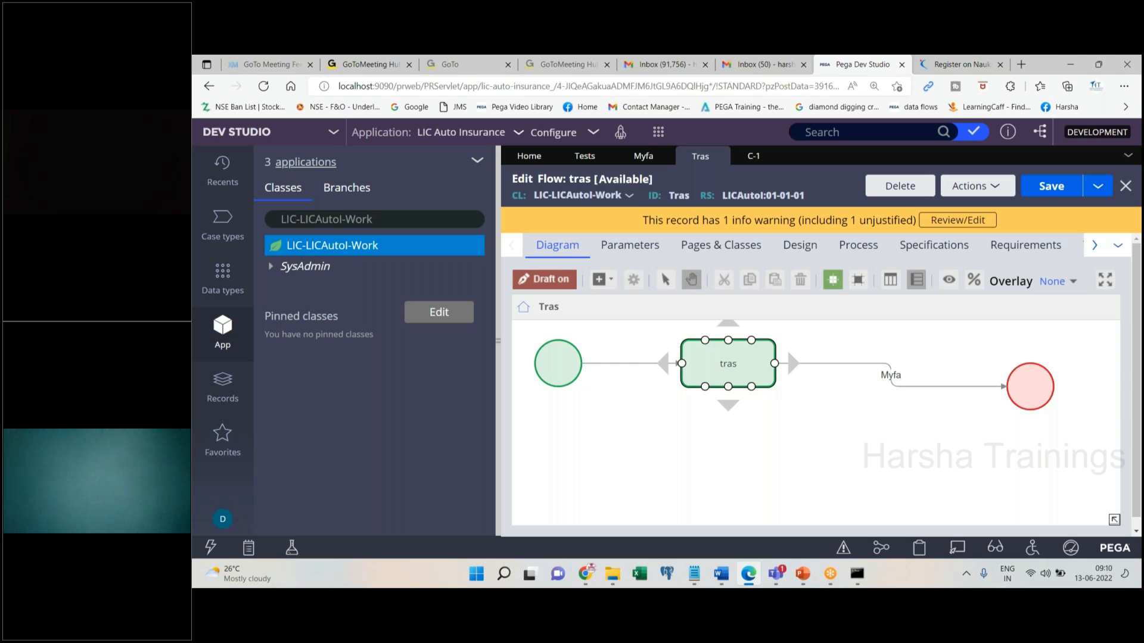
# Close the C-1 case tab, leaving the tras flow, Myfa, Tests and Home open
pyautogui.click(251, 72)
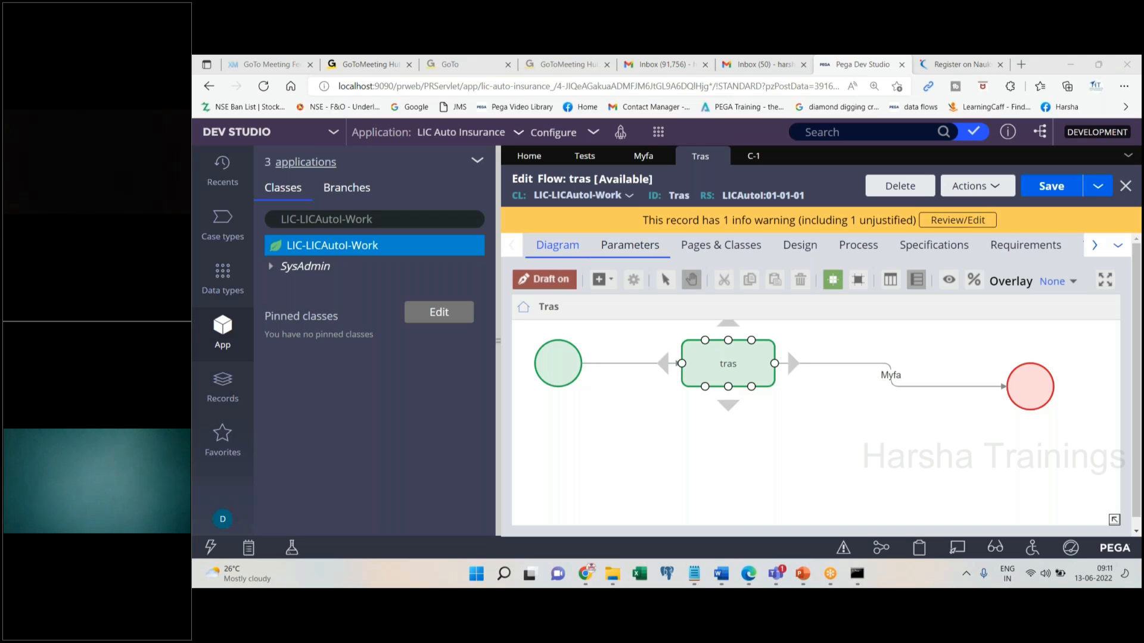
pyautogui.click(771, 155)
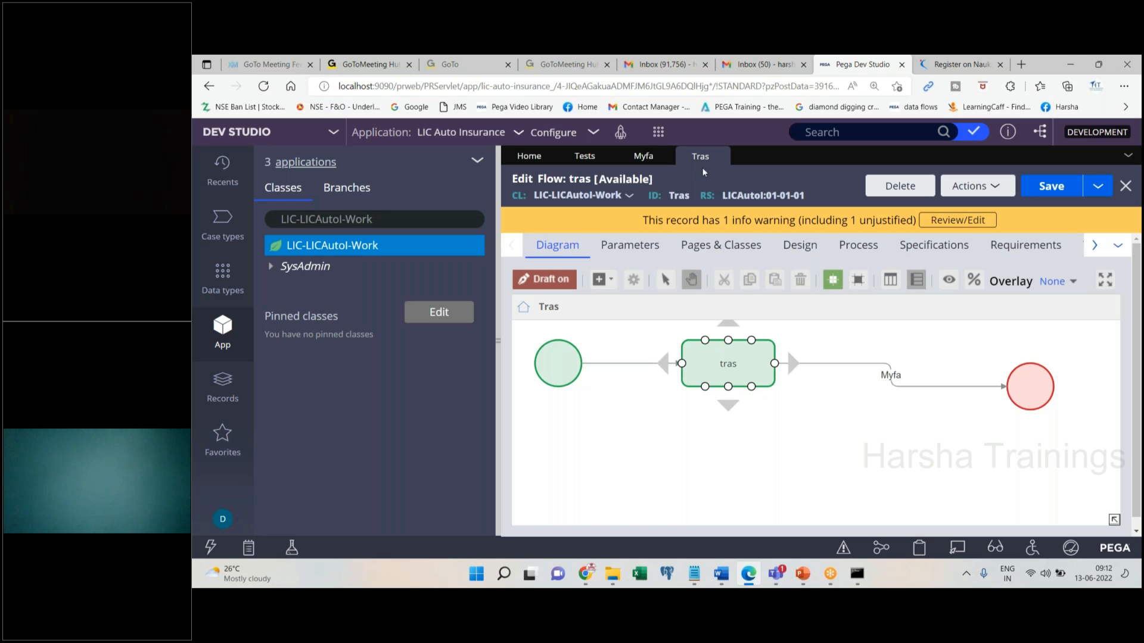
# Close the Tras, Myfa and Tests rules so only Home remains, then switch to Chrome
pyautogui.click(722, 156)
pyautogui.click(663, 156)
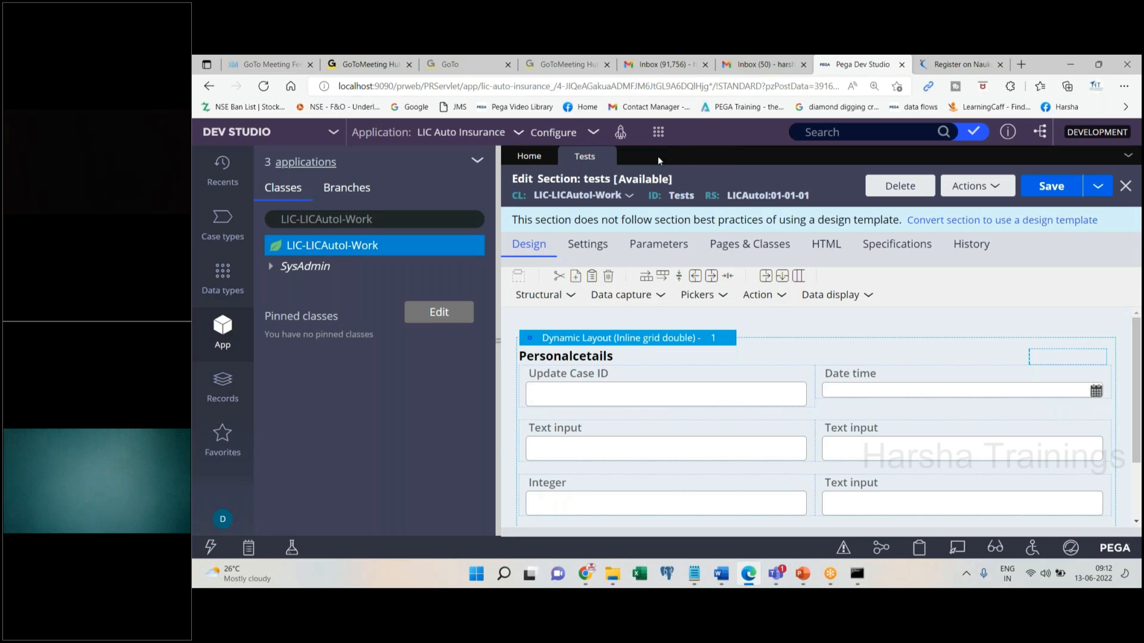
pyautogui.click(605, 156)
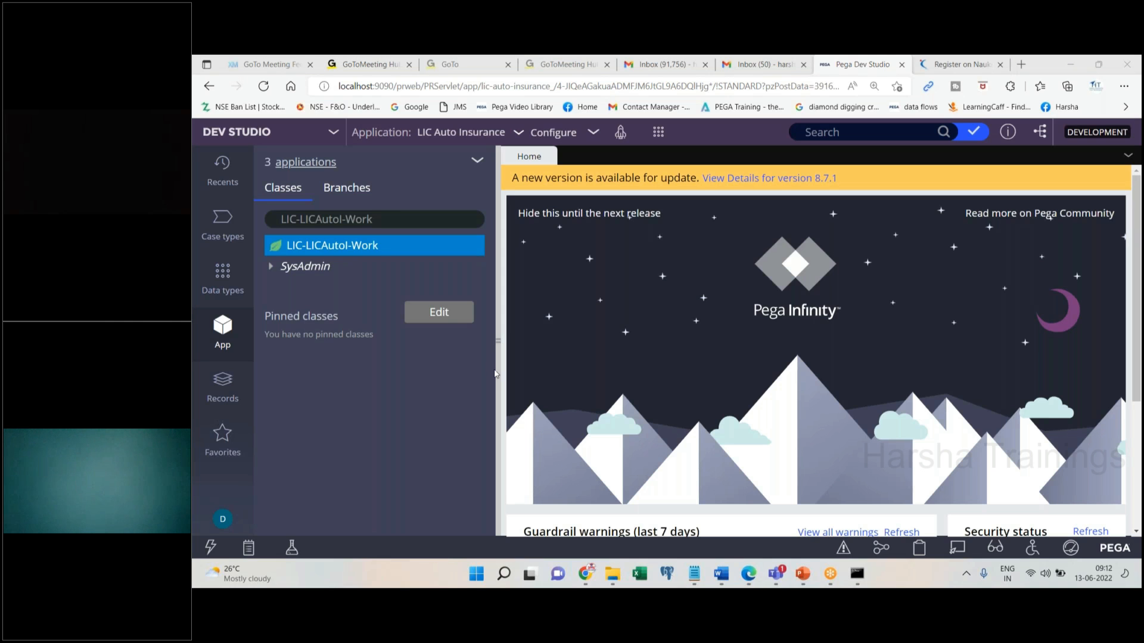
pyautogui.click(586, 574)
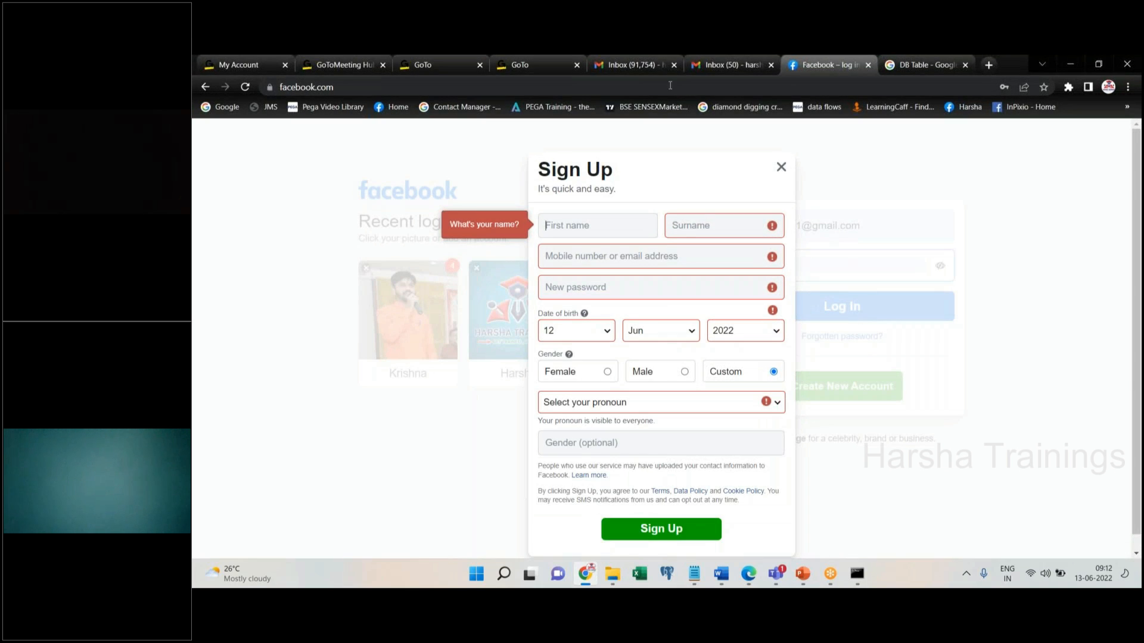
# Open the Gmail inbox and start a blank New Message draft
pyautogui.click(696, 70)
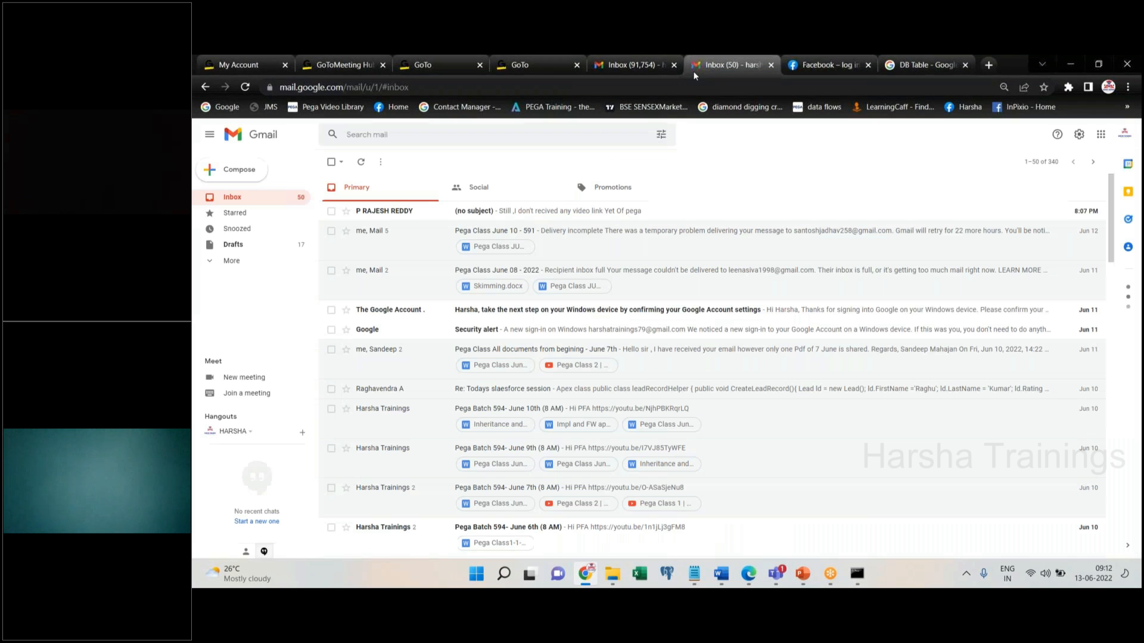
pyautogui.click(237, 166)
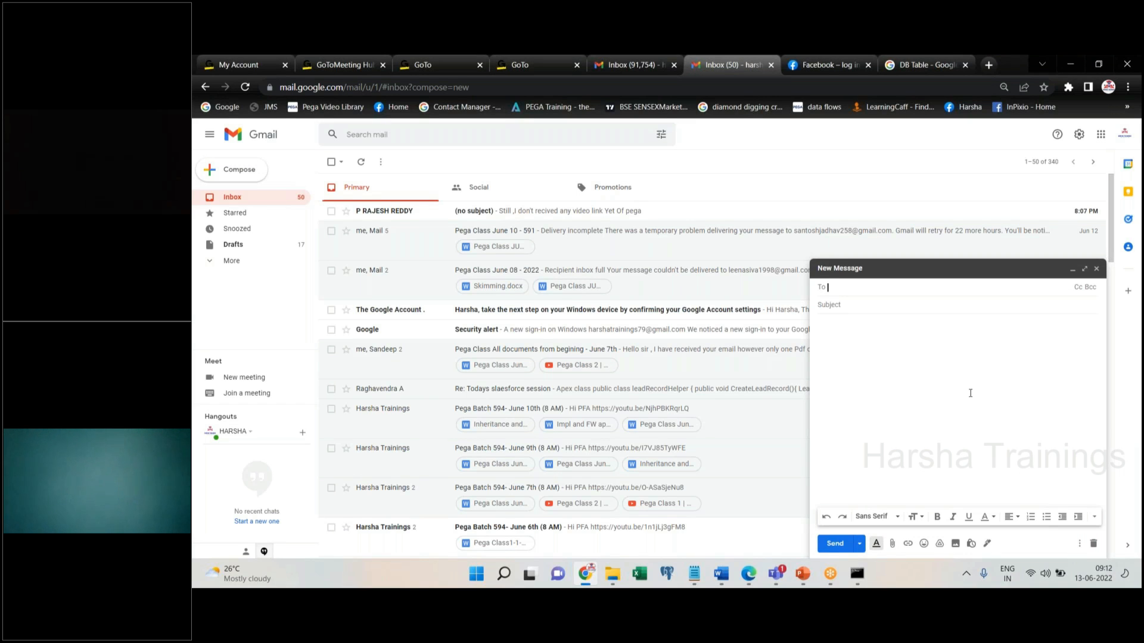
pyautogui.click(867, 72)
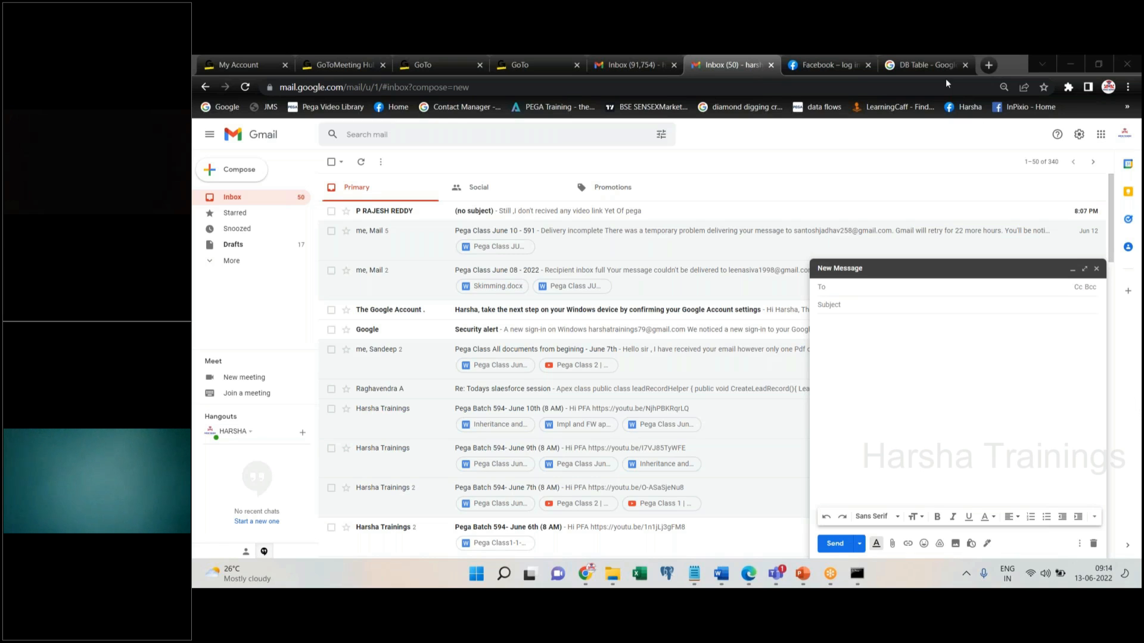
# Add the suggested recipient to the To field
pyautogui.click(852, 289)
pyautogui.write('ha')
pyautogui.click(870, 311)
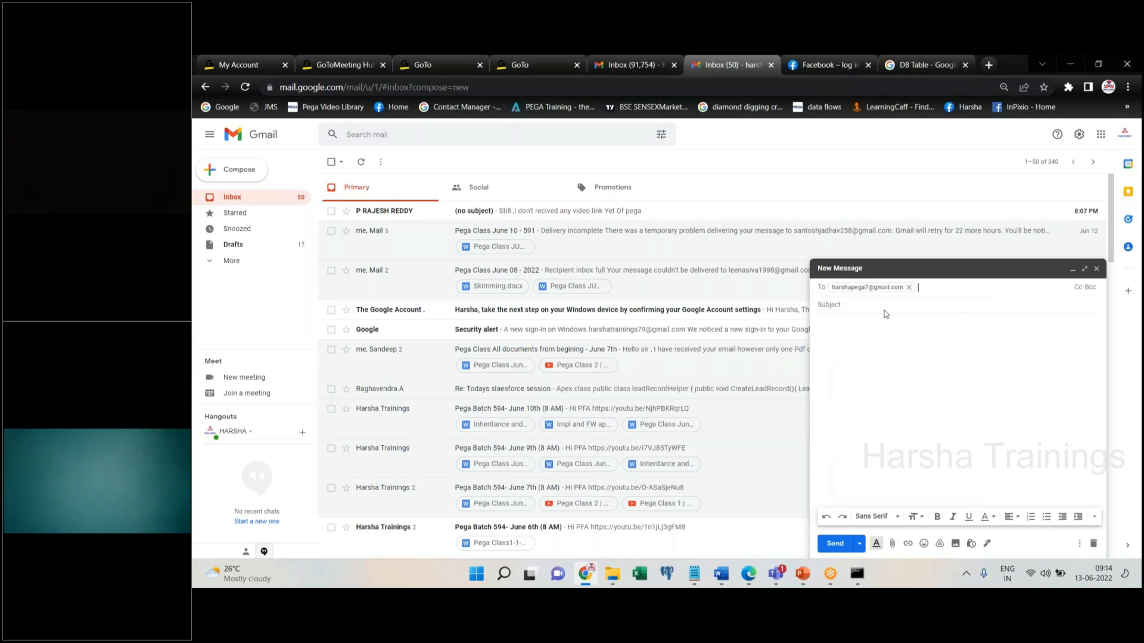
# Bcc the Pega Batch 594, Pega Batch 594-1 and Pega Batch 591 groups
pyautogui.click(1092, 290)
pyautogui.write('19')
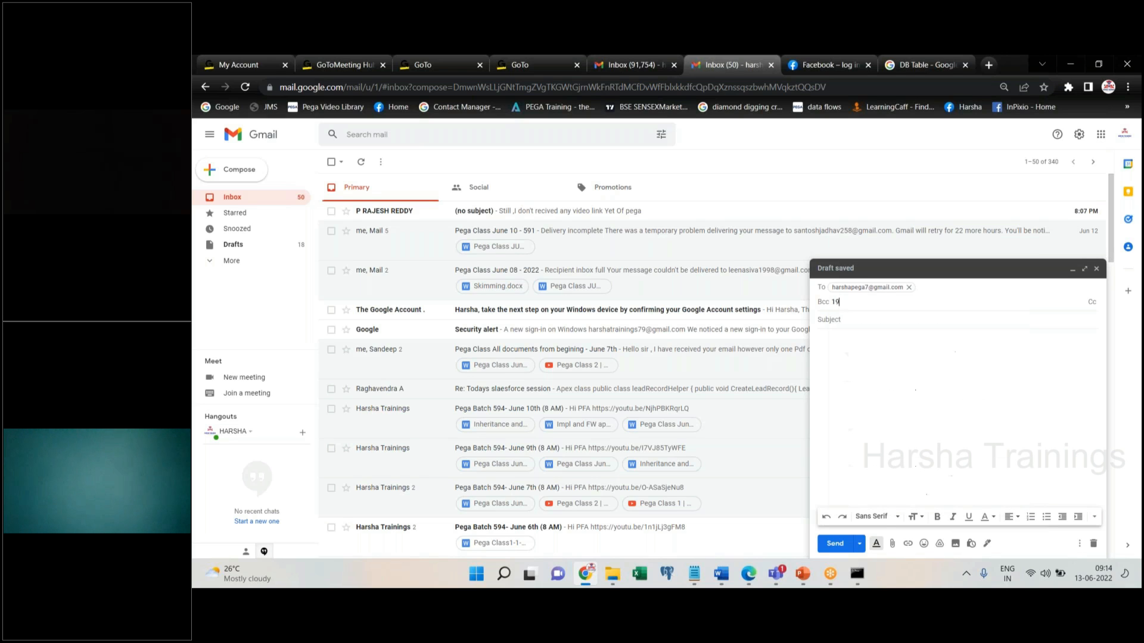
pyautogui.write('4')
pyautogui.press('BackSpace')
pyautogui.press('BackSpace')
pyautogui.press('BackSpace')
pyautogui.write('594')
pyautogui.click(908, 326)
pyautogui.write('594')
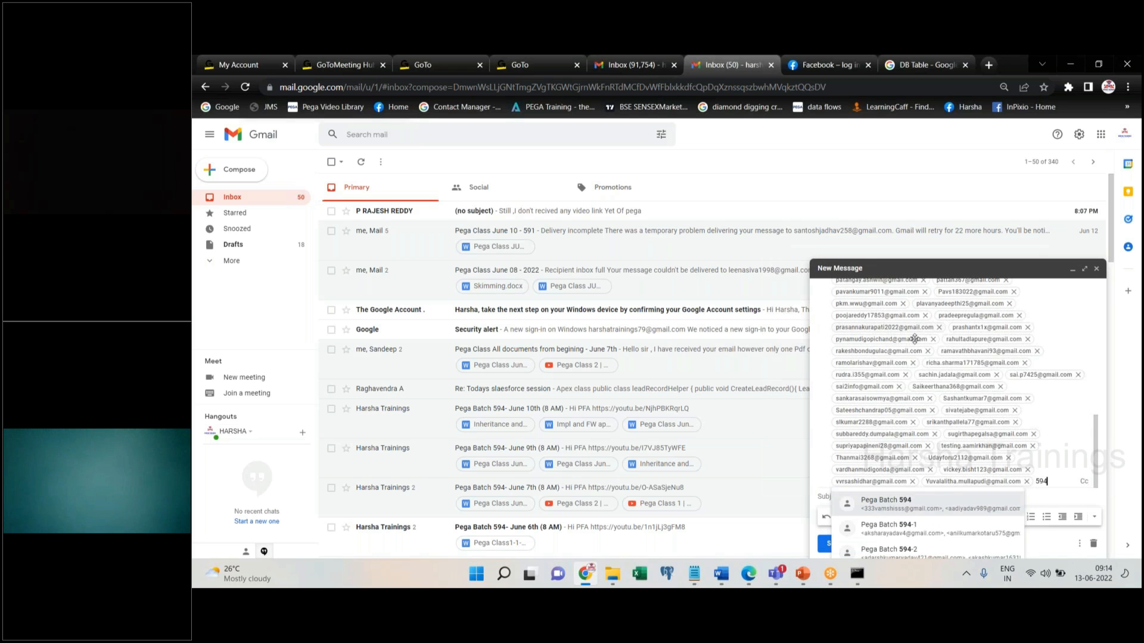
pyautogui.click(922, 534)
pyautogui.write('59')
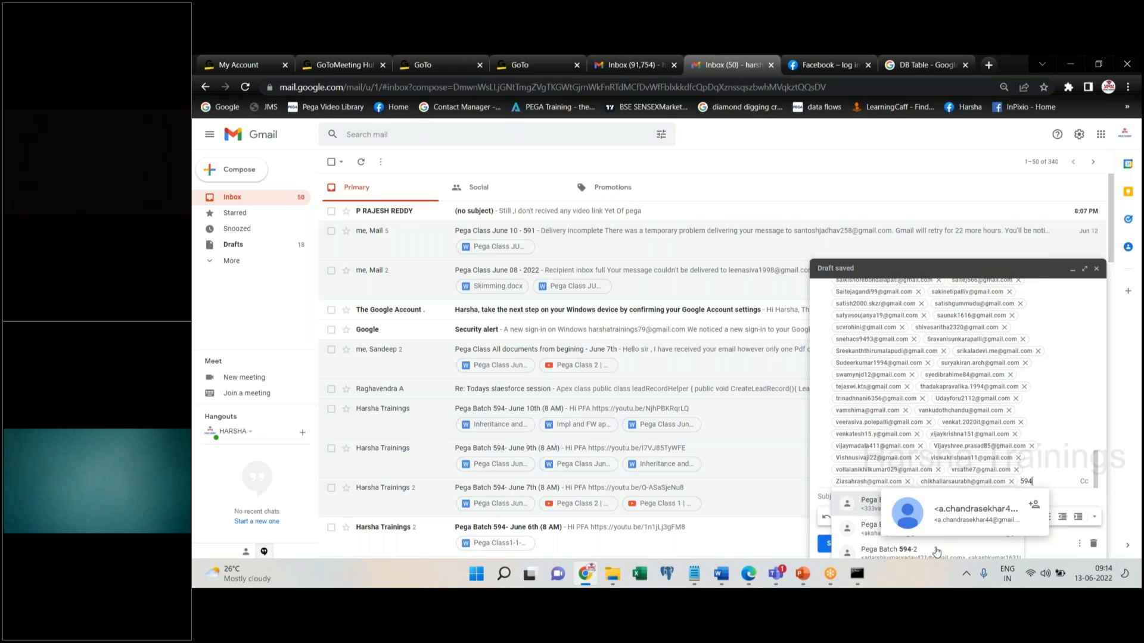
pyautogui.click(937, 552)
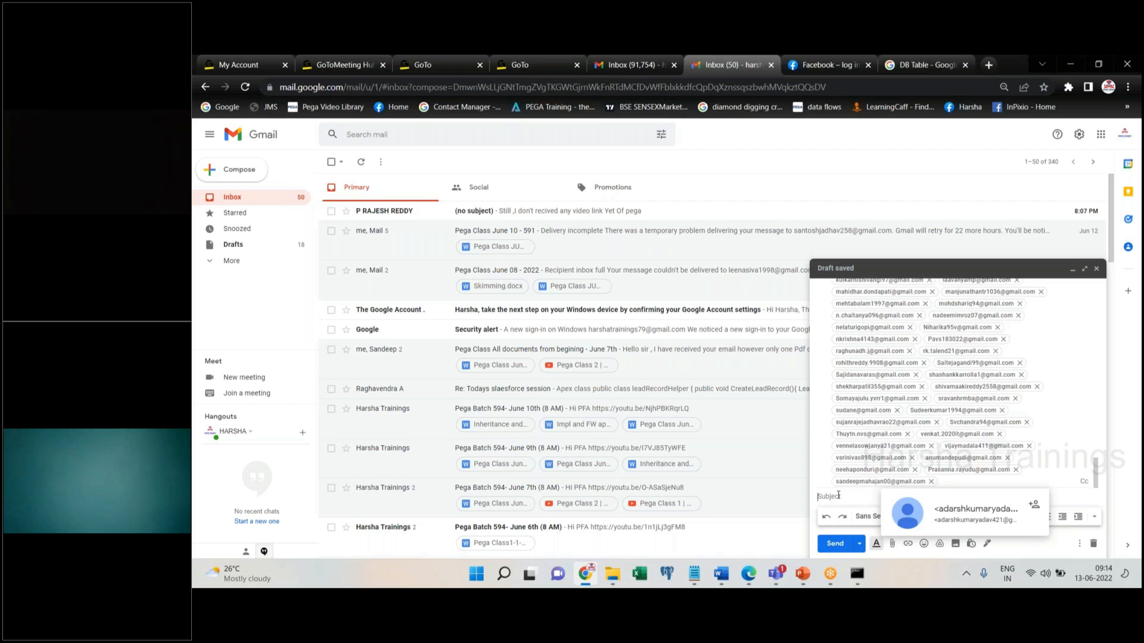
# Enter the subject 'Pega Class June 13 - 594' and the body 'PFA'
pyautogui.click(838, 495)
pyautogui.write('Pega Clas')
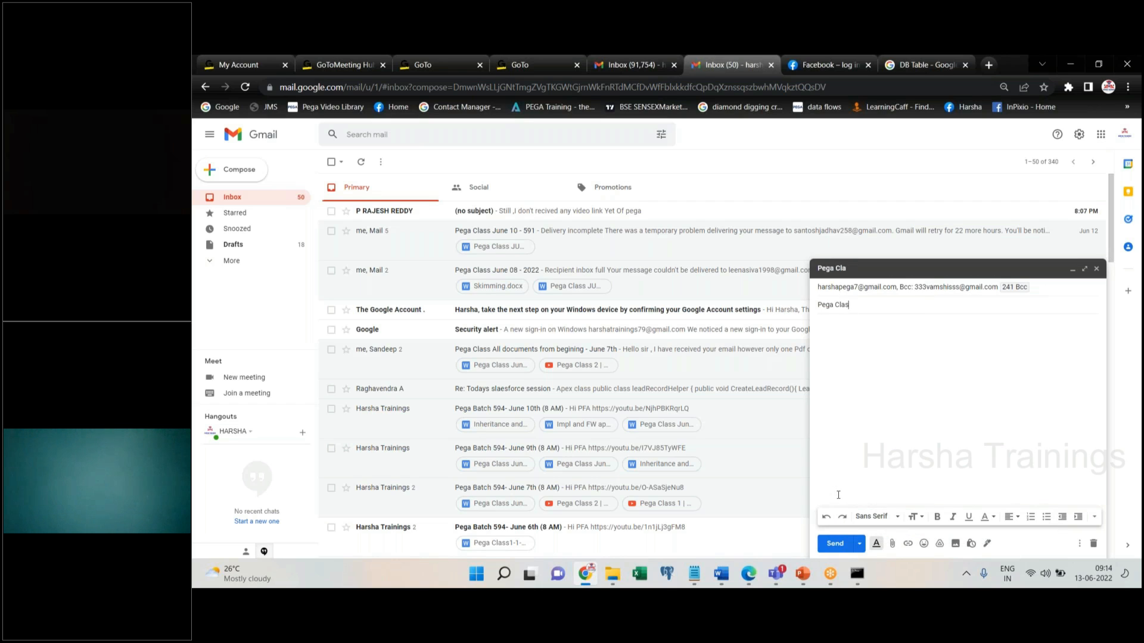
pyautogui.write('s June 13 - 594')
pyautogui.press('Tab')
pyautogui.write('PFA')
pyautogui.click(892, 544)
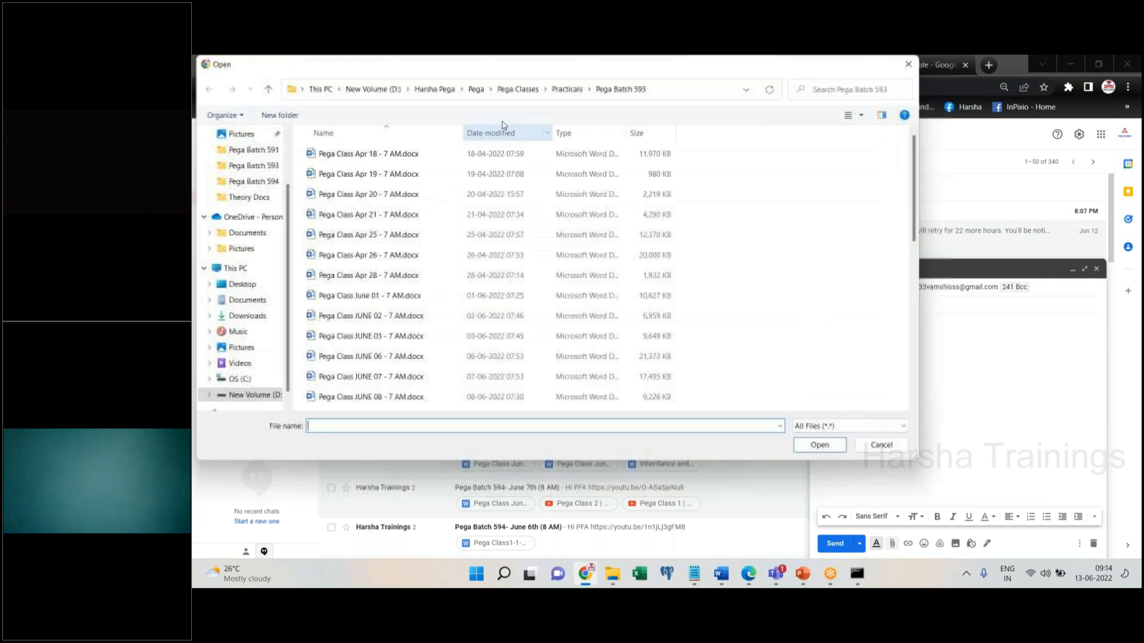
# Attach Properties,sec,fa,fl.docx from the Theory Docs folder and send the email
pyautogui.click(518, 88)
pyautogui.scroll(-3, 361, 280)
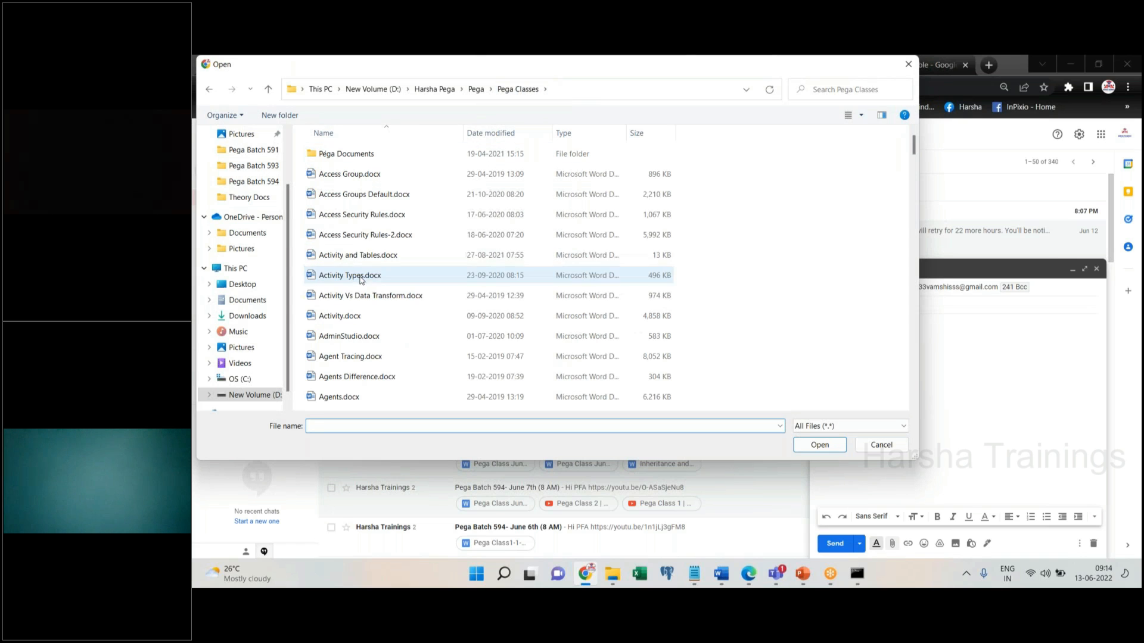
pyautogui.click(381, 238)
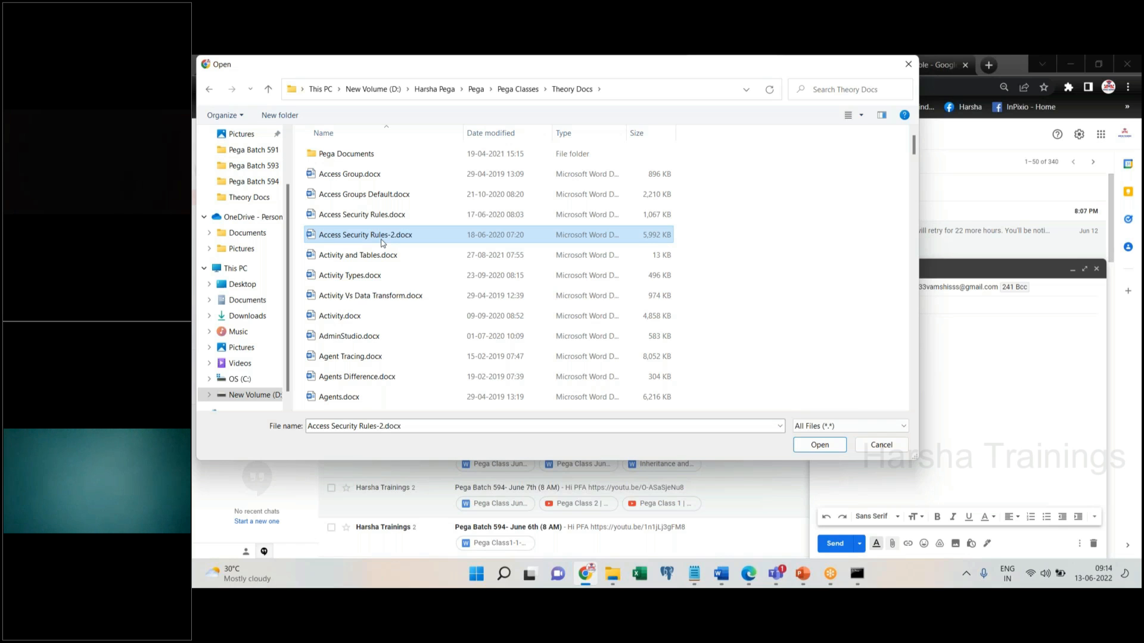
pyautogui.press('p')
pyautogui.press('p')
pyautogui.press('p')
pyautogui.press('p')
pyautogui.press('p')
pyautogui.press('p')
pyautogui.press('p')
pyautogui.press('p')
pyautogui.press('p')
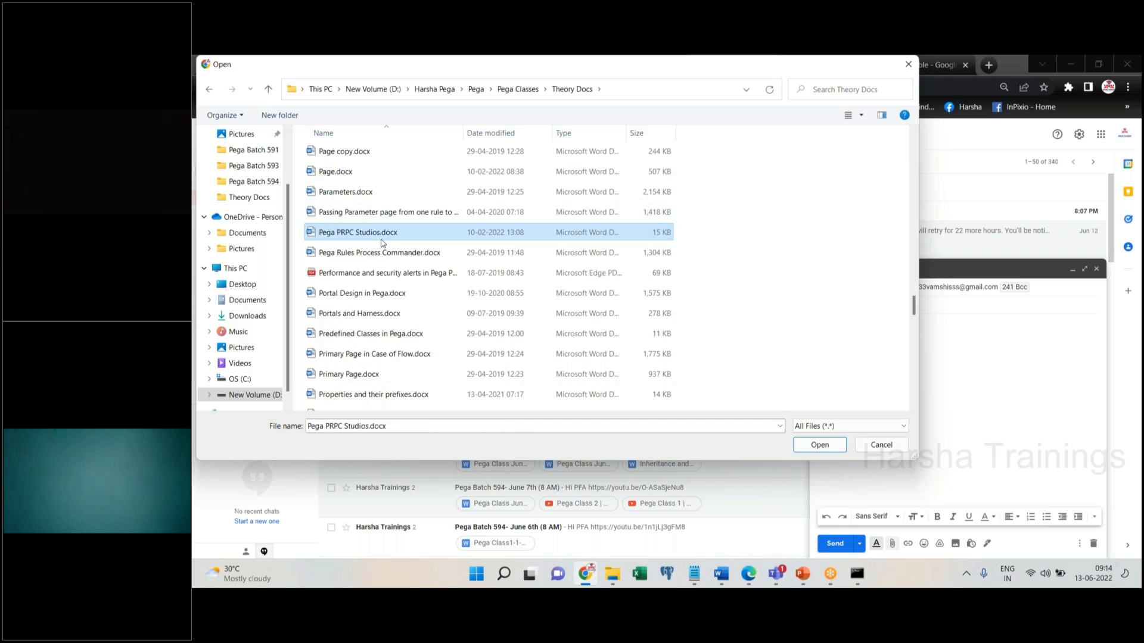
pyautogui.press('p')
pyautogui.press('p')
pyautogui.press('p')
pyautogui.press('p')
pyautogui.press('p')
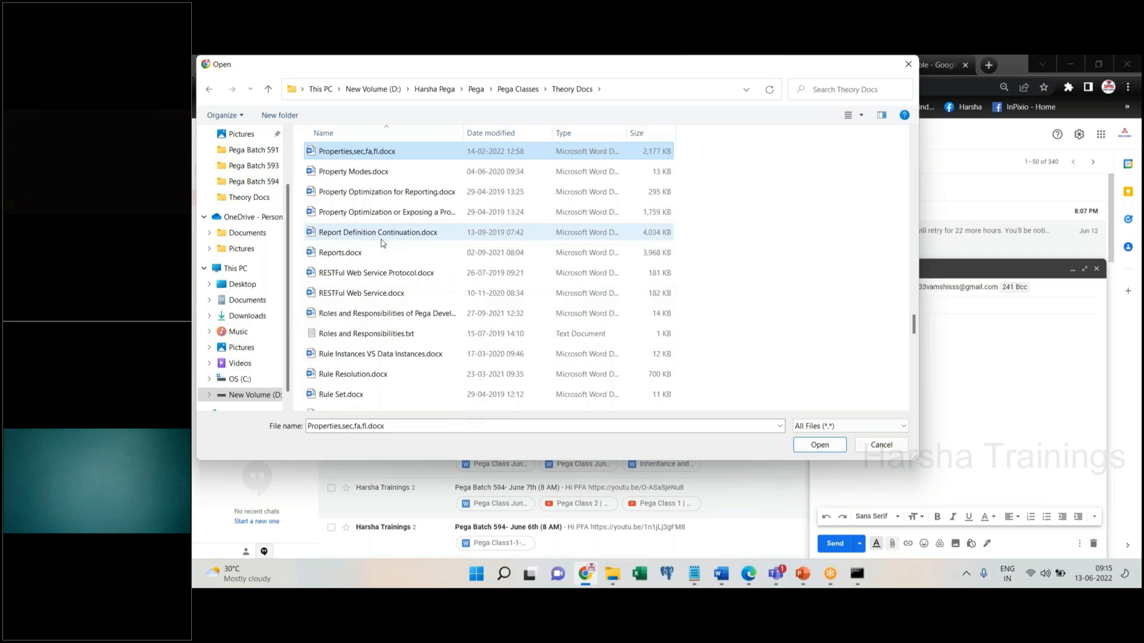
pyautogui.press('Return')
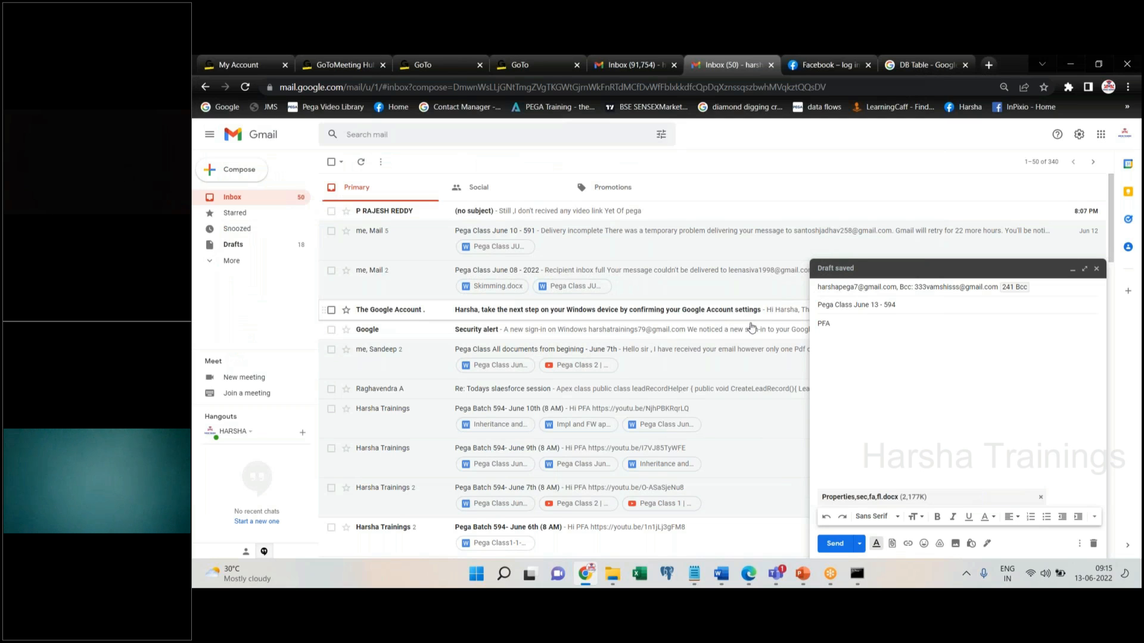
pyautogui.click(834, 545)
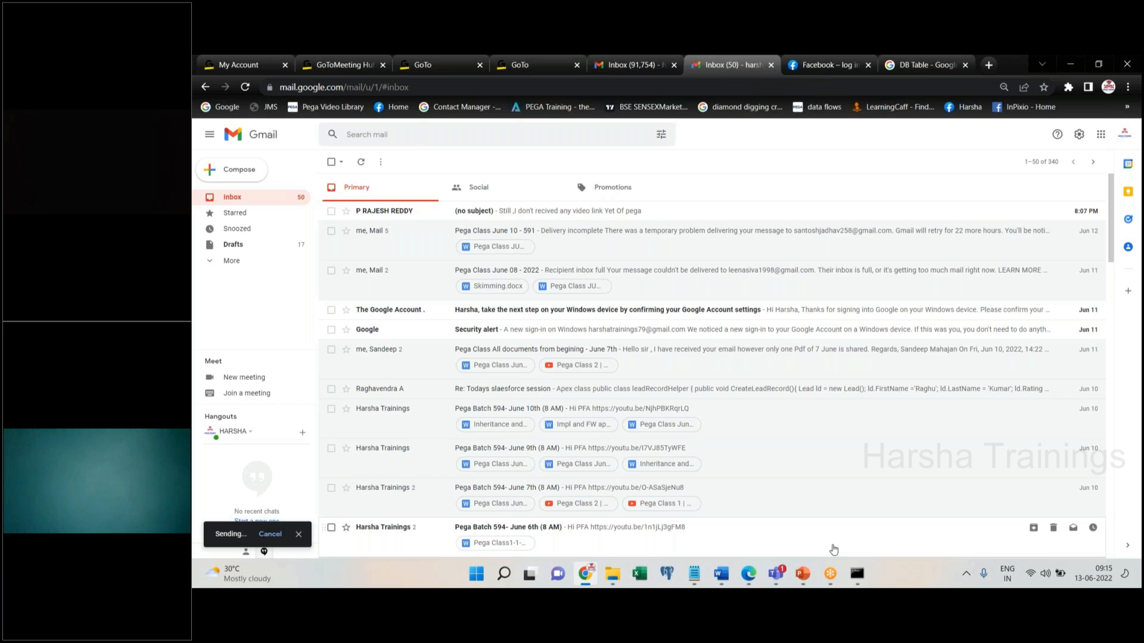